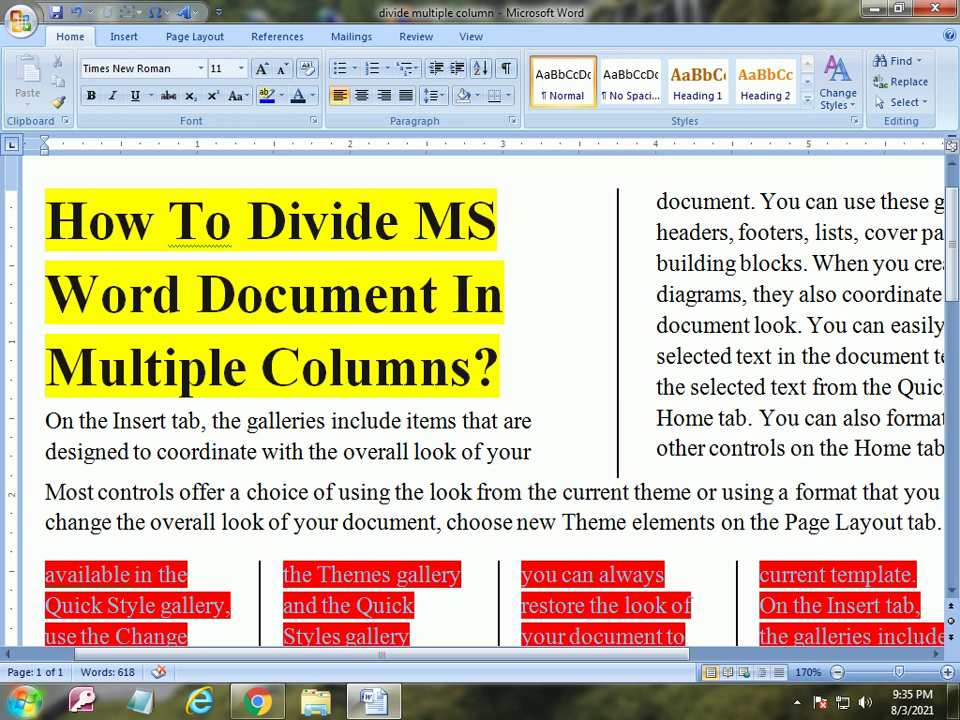
Review the existing column document, briefly selecting the title and first paragraph.
mouse_move(45, 218)
mouse_down()
mouse_move(408, 220)
mouse_move(500, 368)
mouse_move(530, 451)
mouse_move(775, 491)
mouse_move(853, 448)
mouse_up()
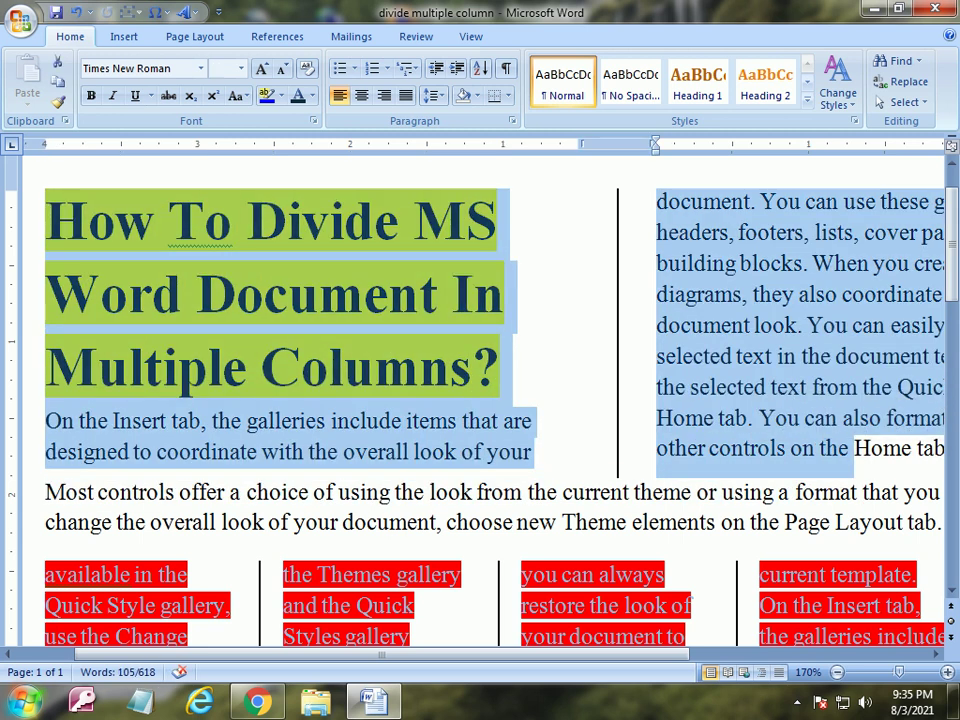
scroll(480, 400, right, 2)
scroll(480, 400, right, 2)
scroll(480, 400, right, 1)
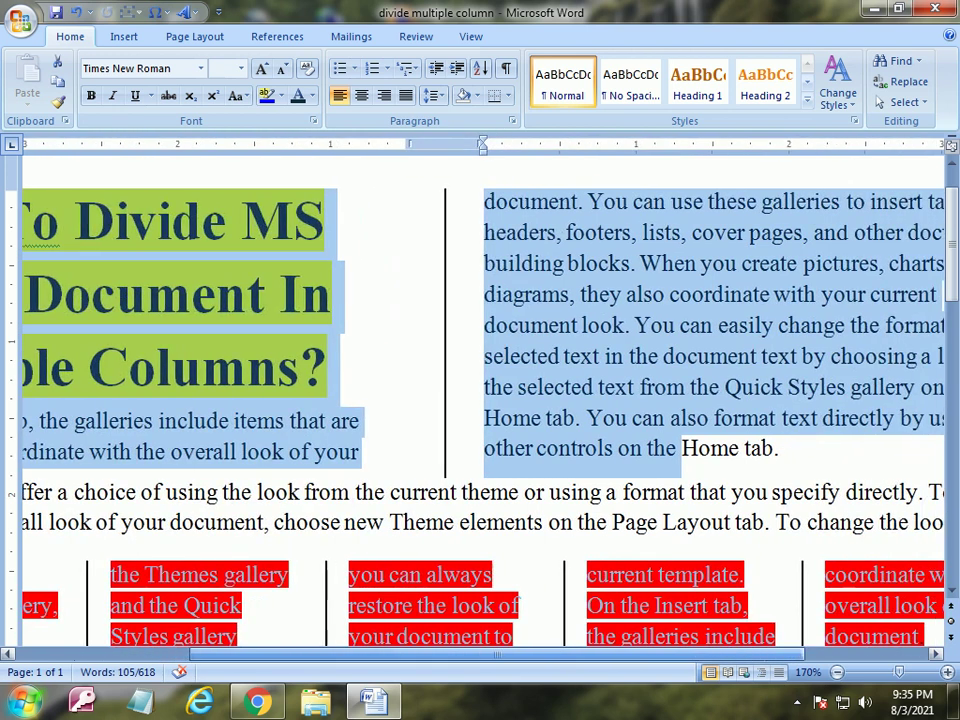
scroll(480, 400, left, 2)
scroll(480, 400, left, 5)
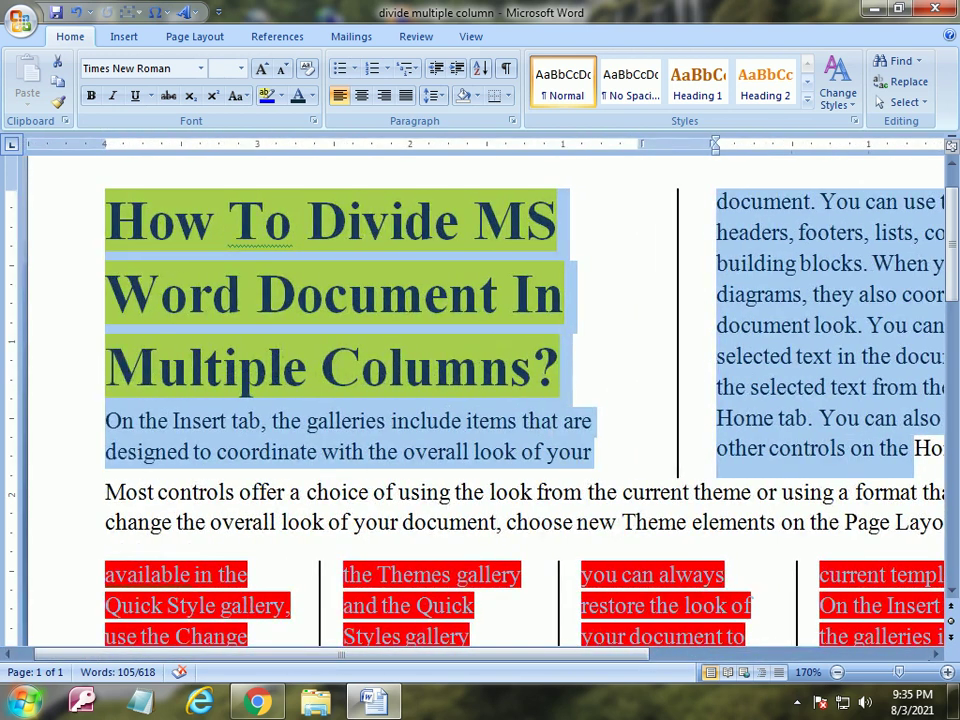
click(573, 220)
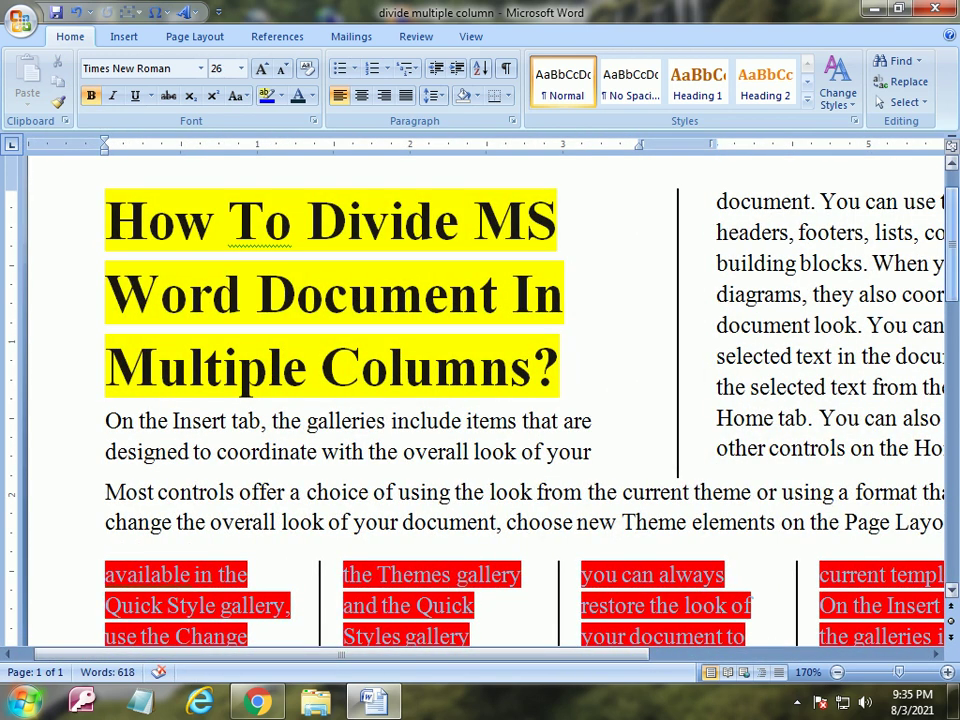
scroll(573, 220, down, 3)
scroll(573, 220, down, 2)
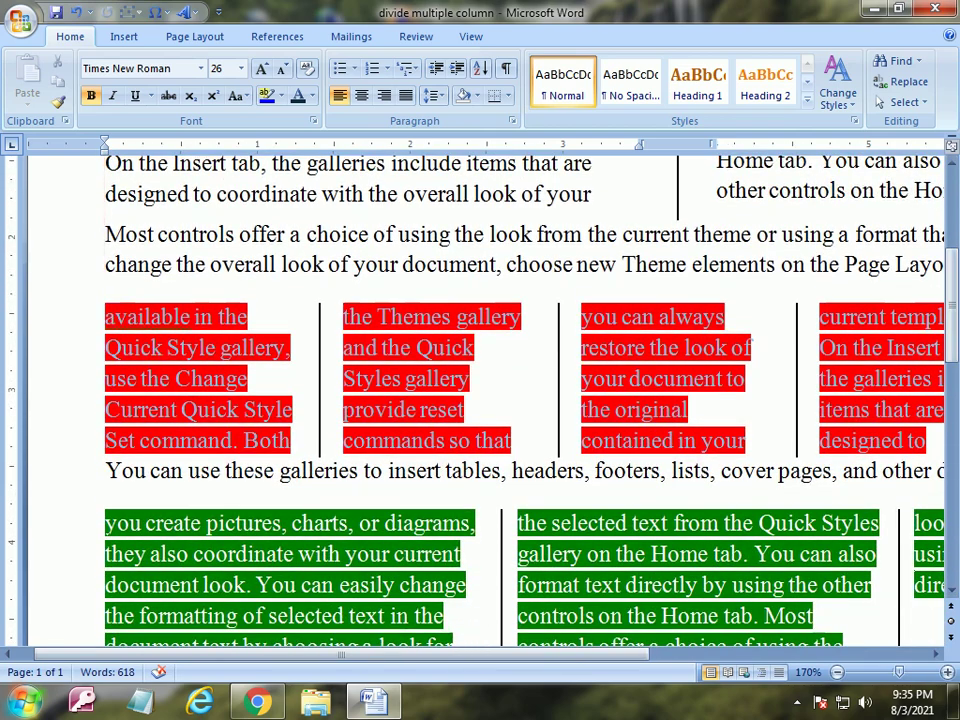
mouse_move(340, 655)
mouse_down()
mouse_move(532, 655)
mouse_move(370, 655)
mouse_up()
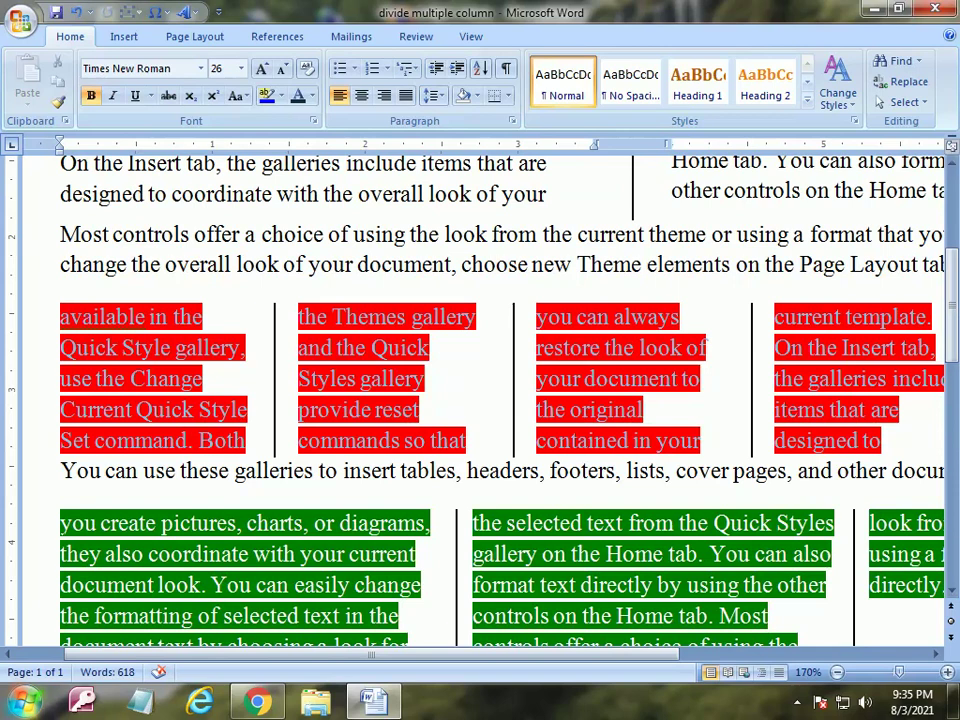
scroll(500, 400, down, 1)
scroll(500, 400, down, 1)
scroll(480, 400, right, 1)
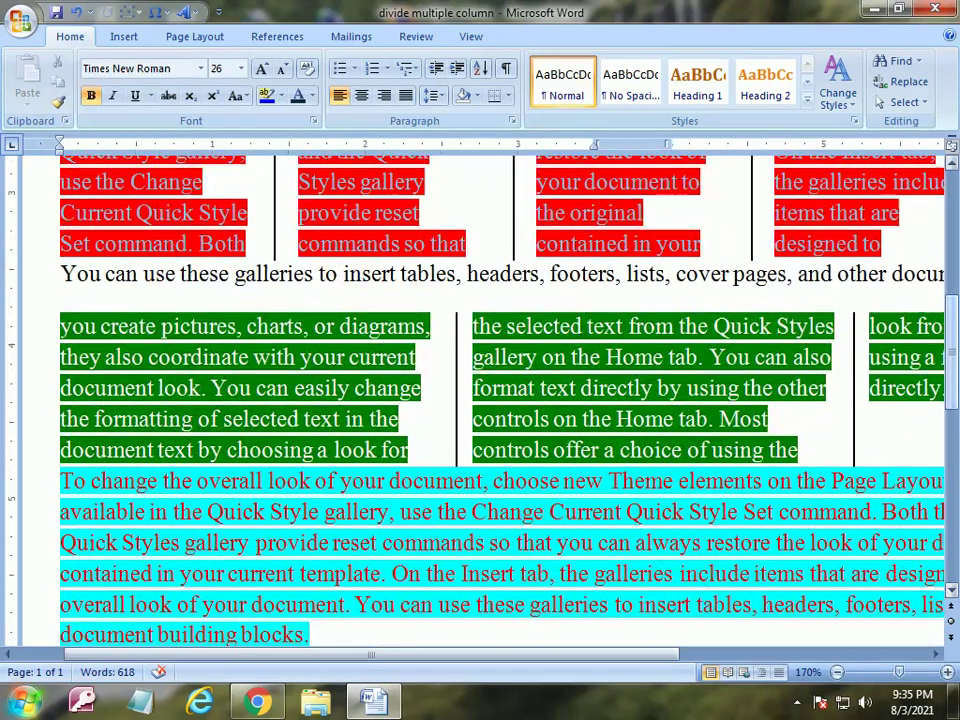
scroll(480, 400, right, 2)
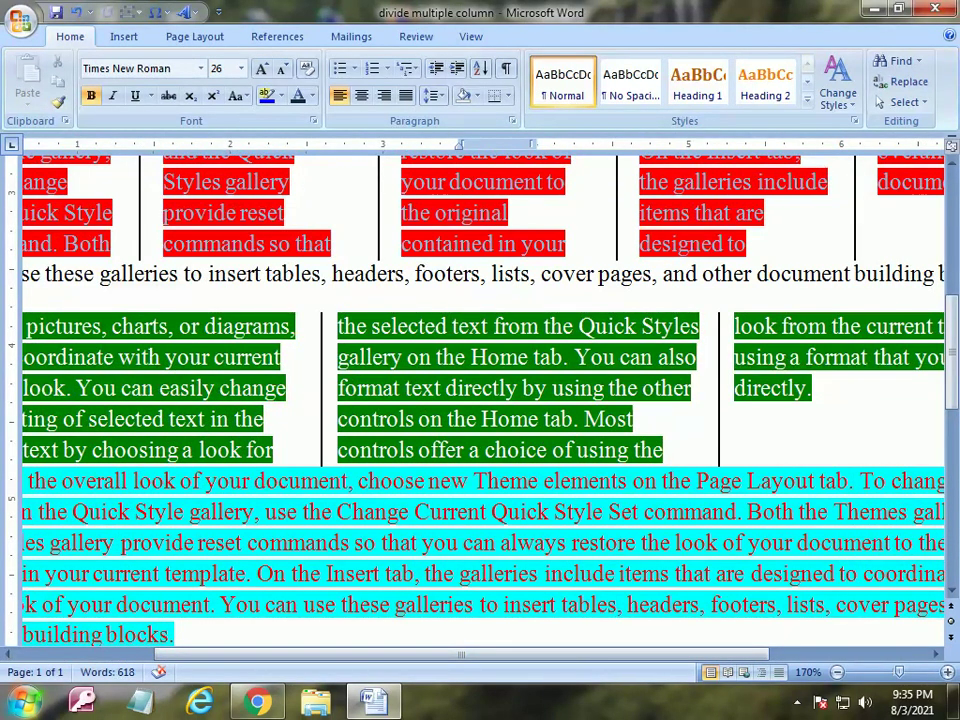
scroll(480, 400, left, 3)
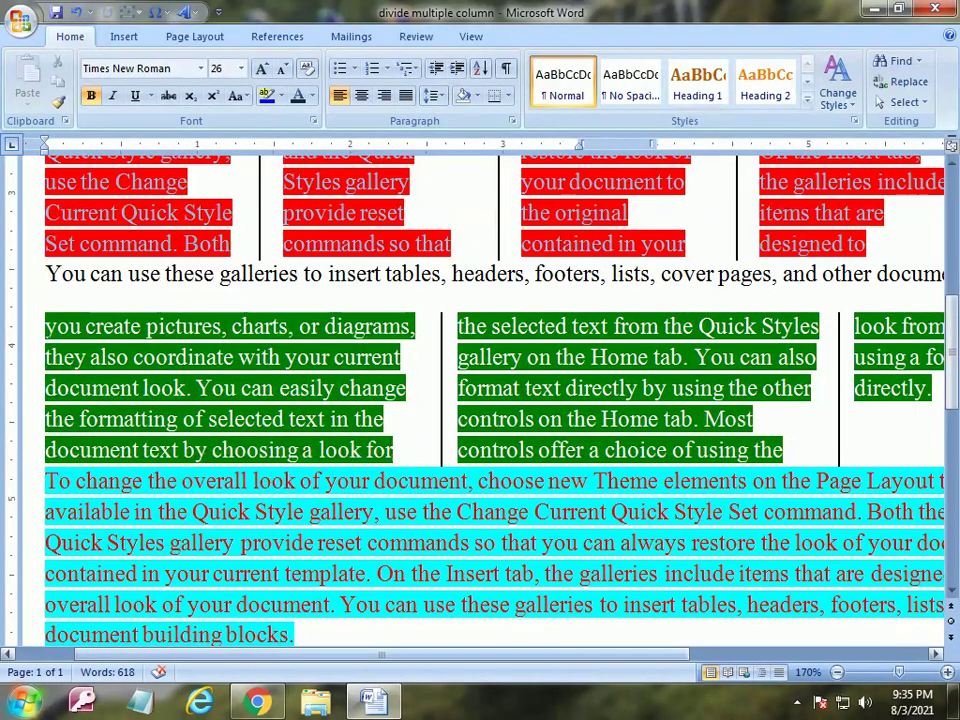
scroll(480, 400, right, 3)
scroll(480, 400, right, 3)
scroll(480, 400, right, 2)
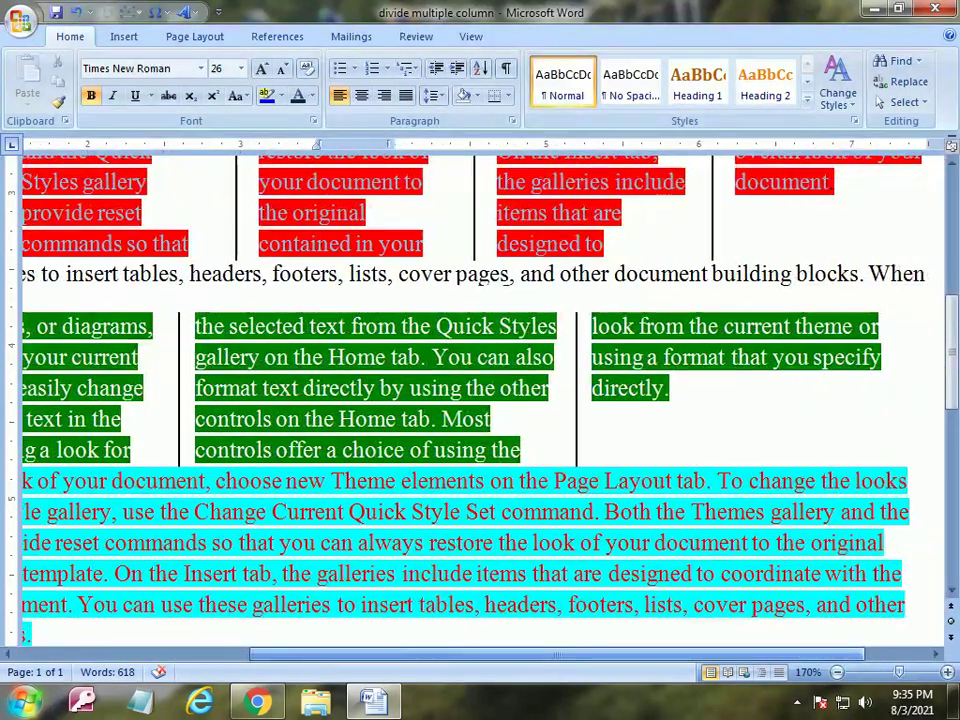
scroll(480, 400, left, 3)
scroll(480, 400, left, 2)
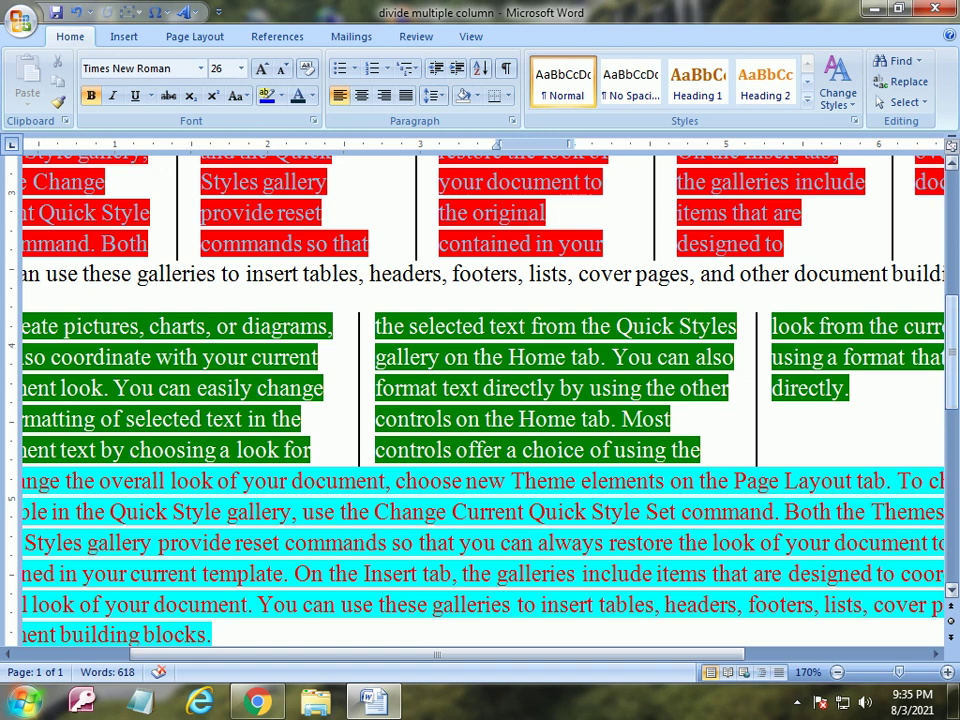
scroll(480, 400, down, 3)
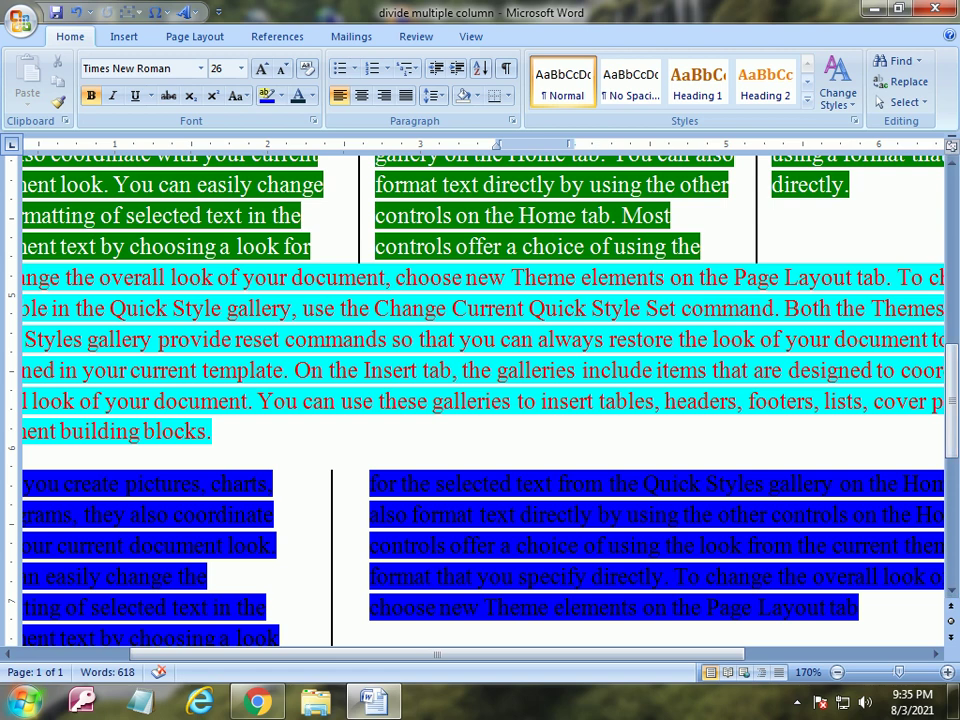
scroll(480, 400, down, 1)
scroll(480, 400, down, 3)
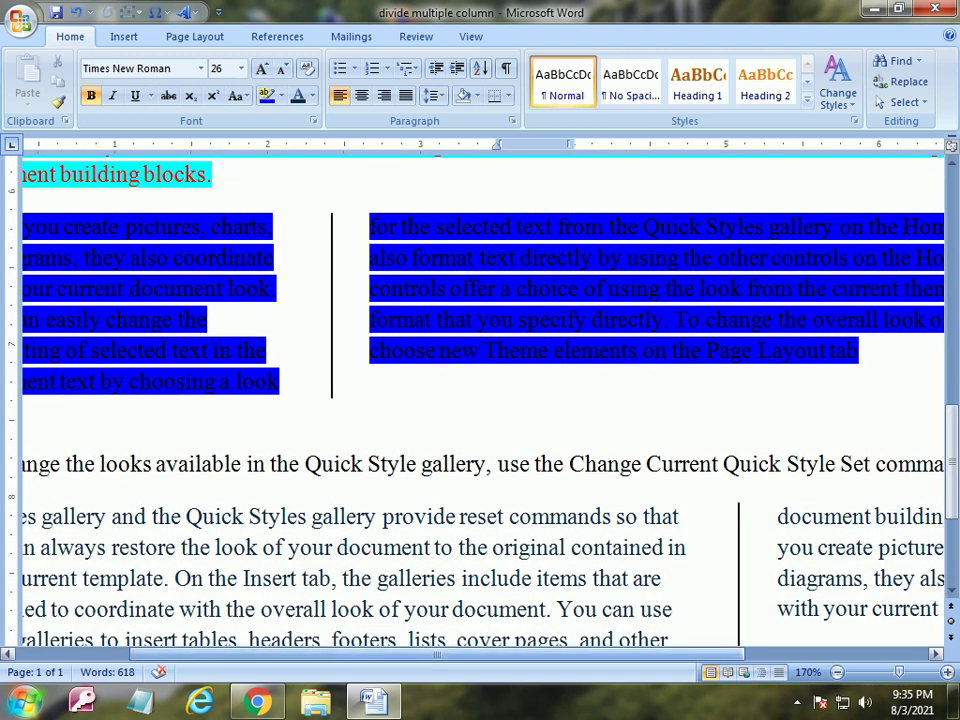
scroll(480, 400, left, 3)
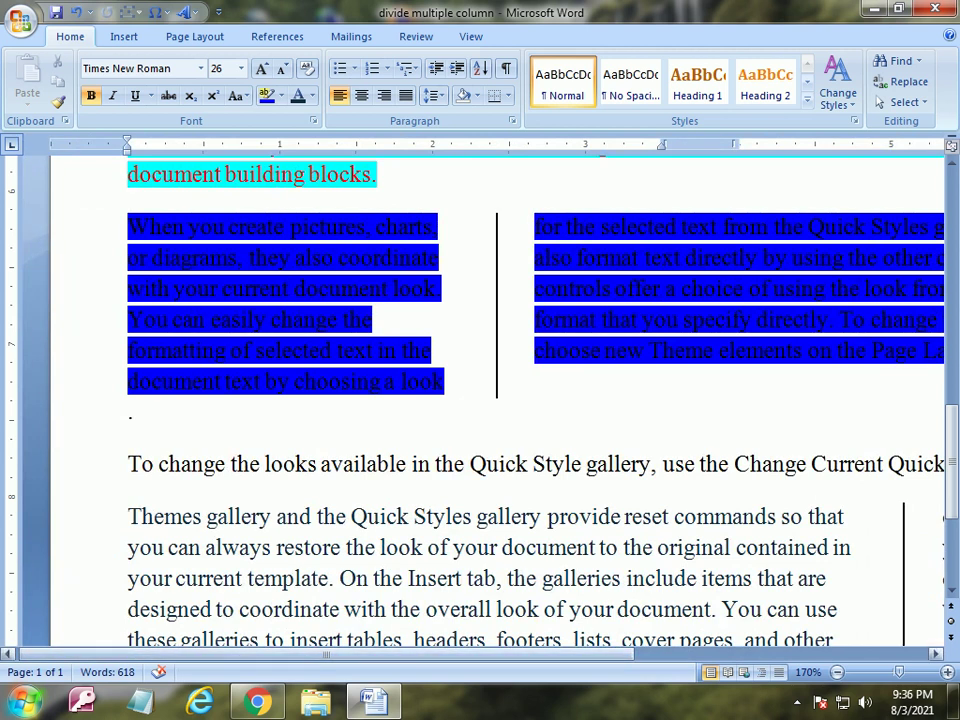
scroll(480, 400, right, 5)
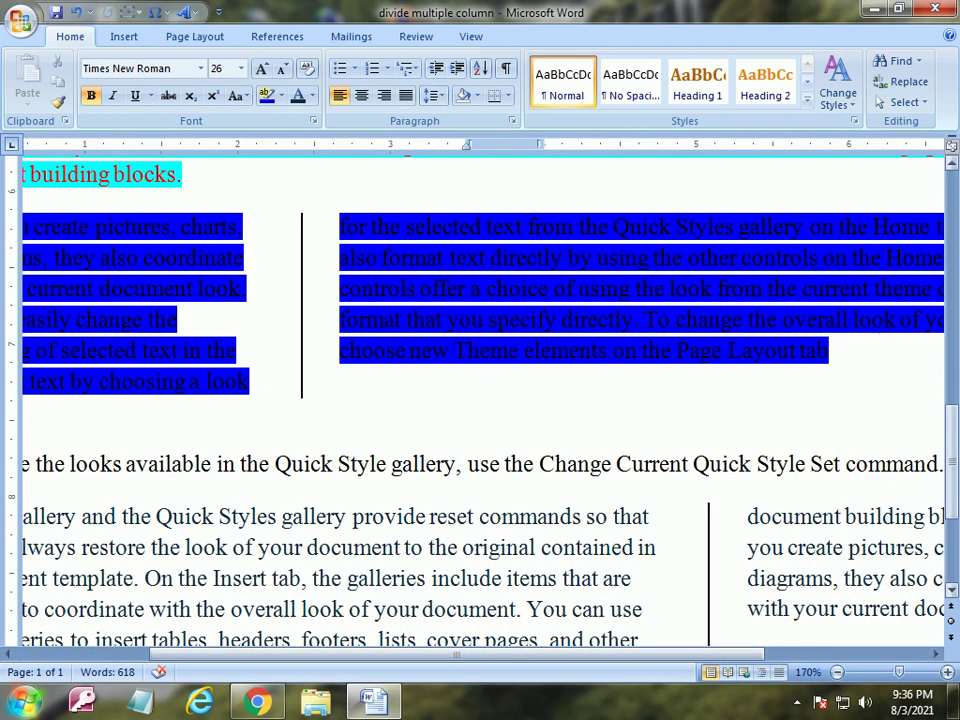
scroll(480, 400, down, 1)
scroll(480, 400, down, 1)
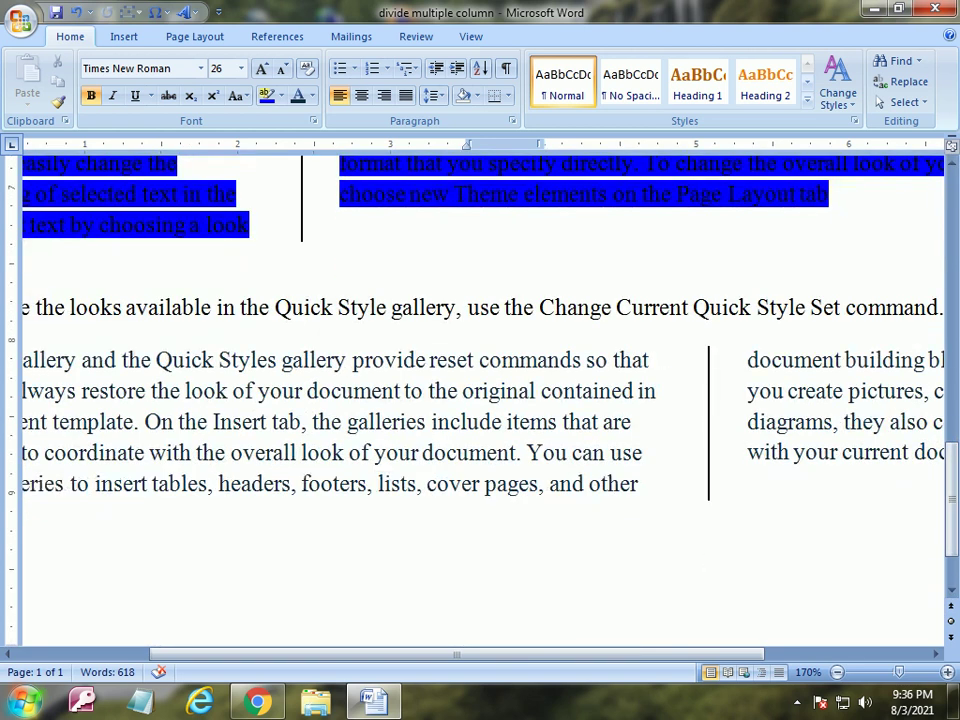
scroll(480, 400, right, 4)
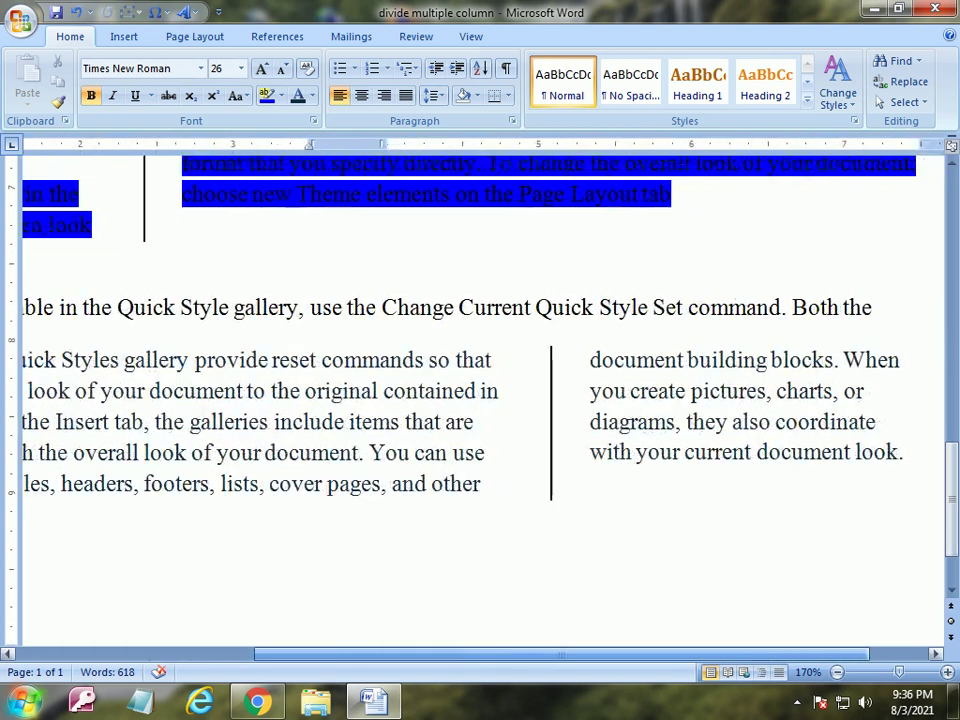
scroll(480, 400, right, 2)
scroll(470, 400, up, 5)
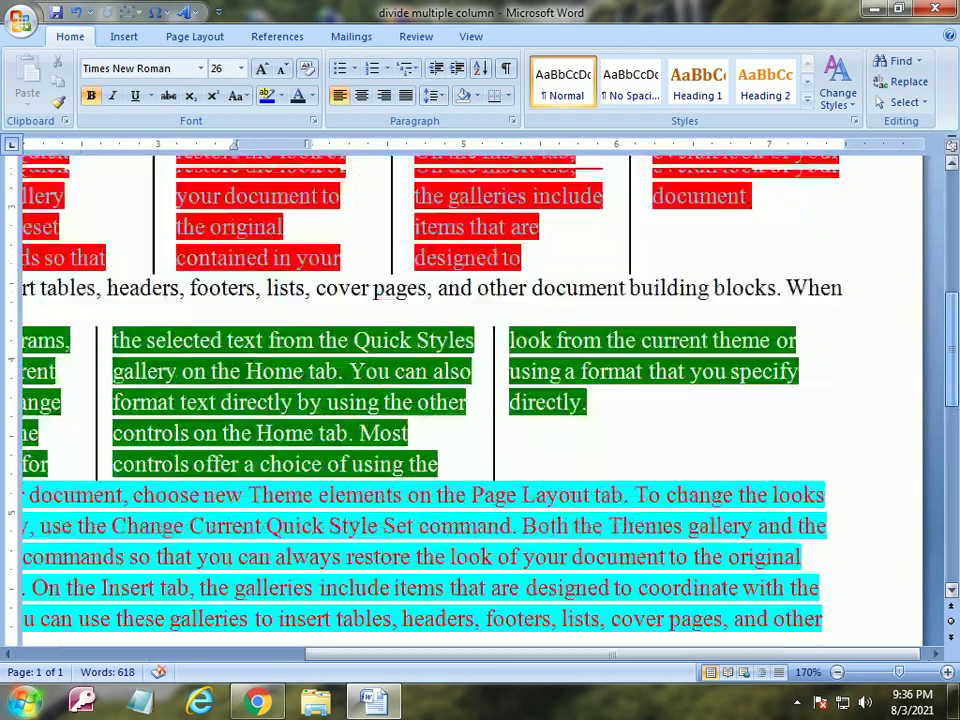
scroll(470, 400, up, 3)
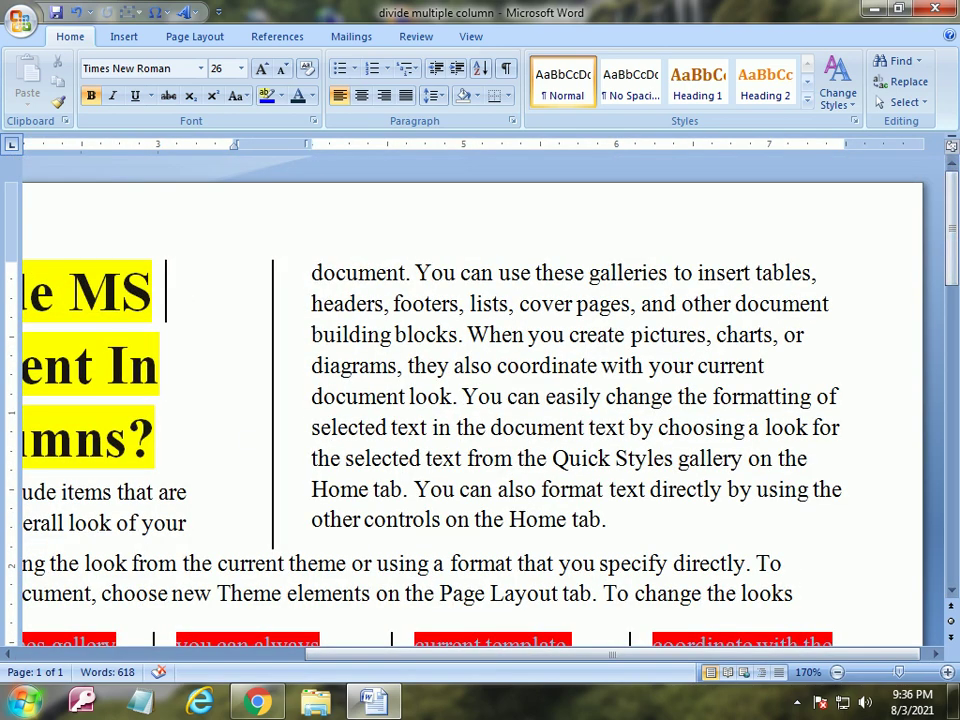
scroll(480, 400, left, 1)
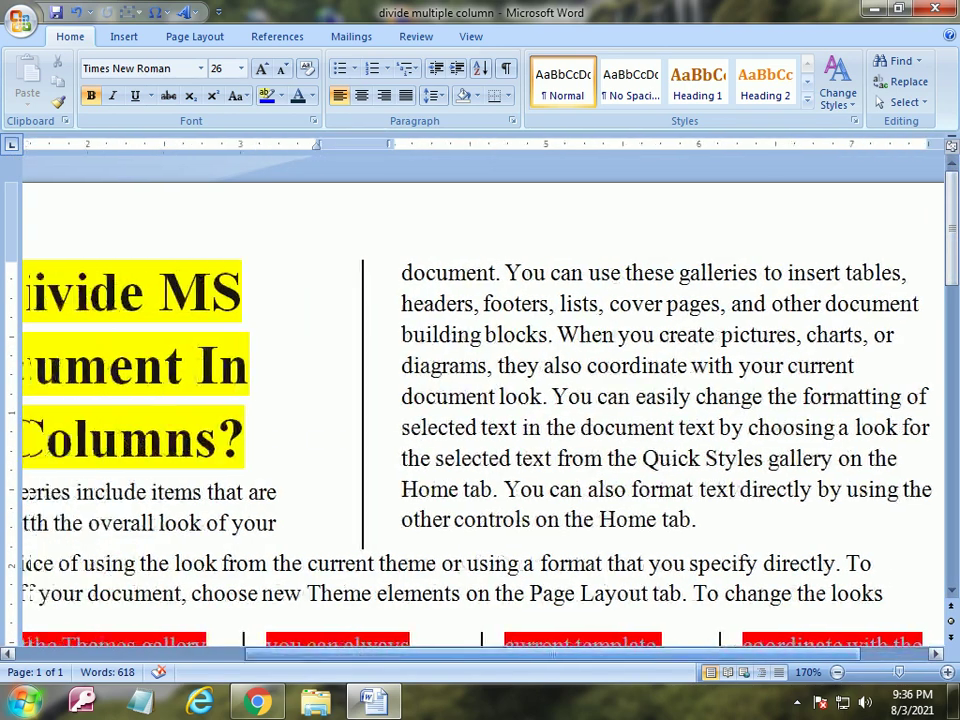
scroll(480, 400, left, 5)
scroll(480, 400, left, 2)
scroll(480, 400, left, 1)
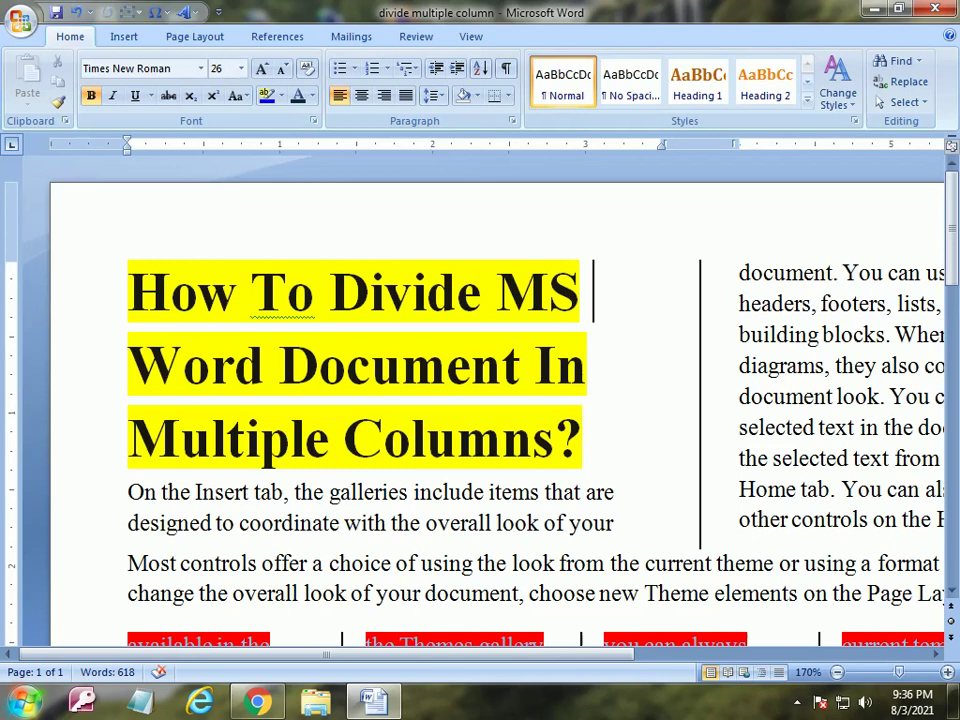
scroll(480, 400, right, 2)
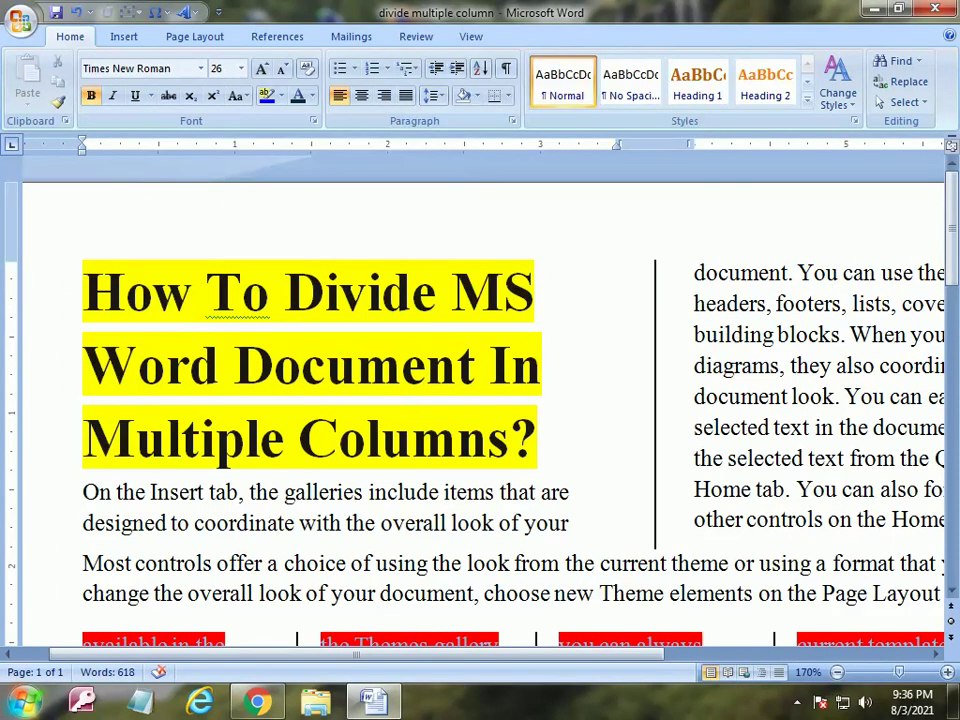
Create a new blank document and fill it with sample text using =rand(6,5).
click(20, 18)
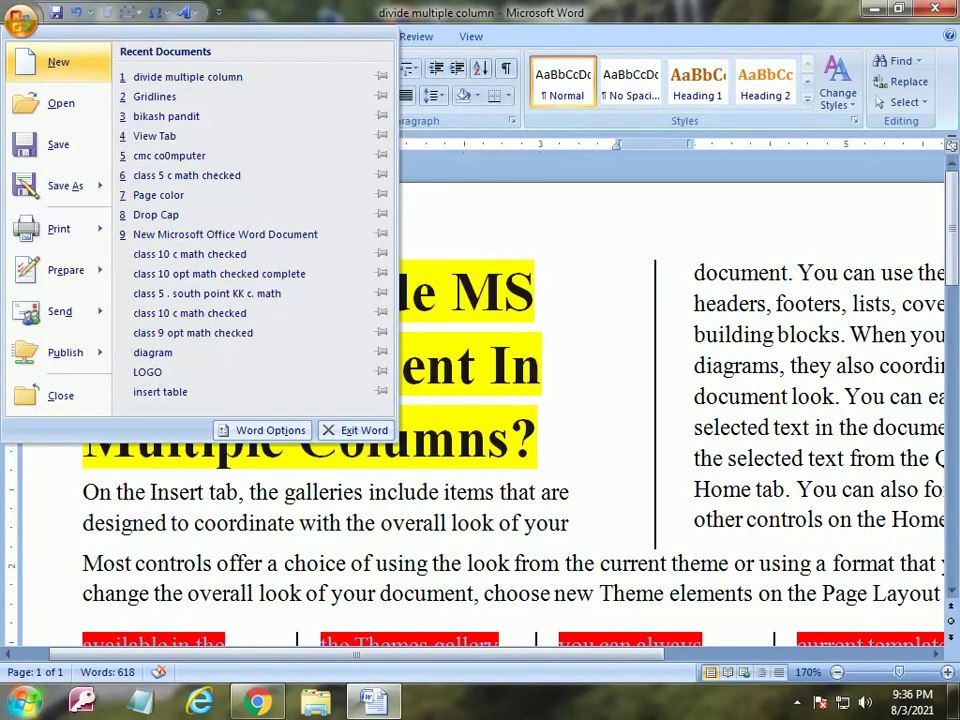
click(20, 18)
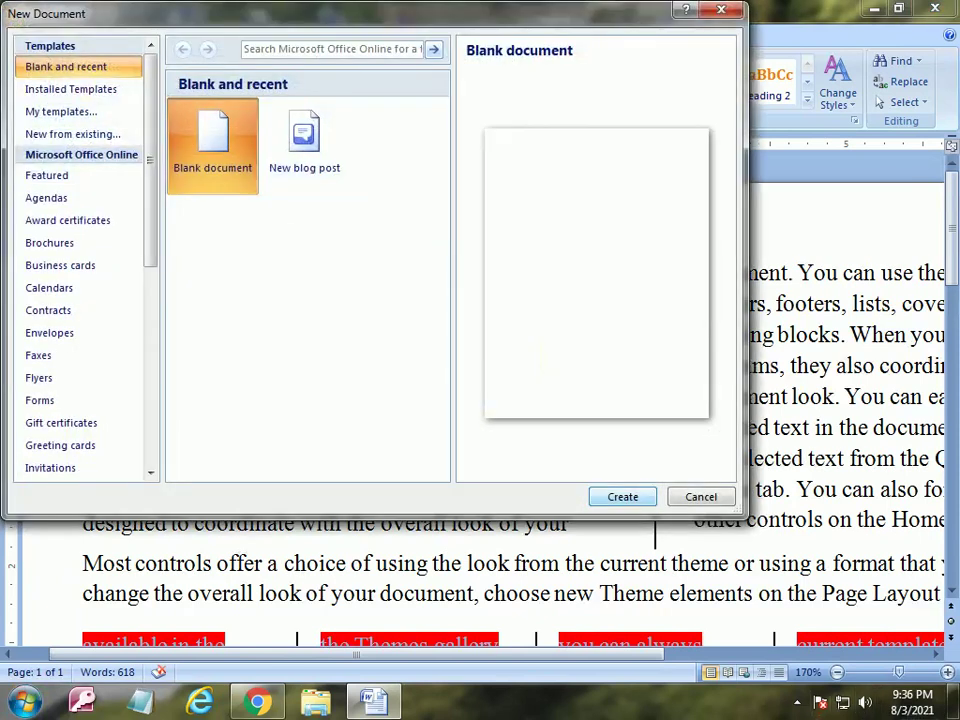
key(Return)
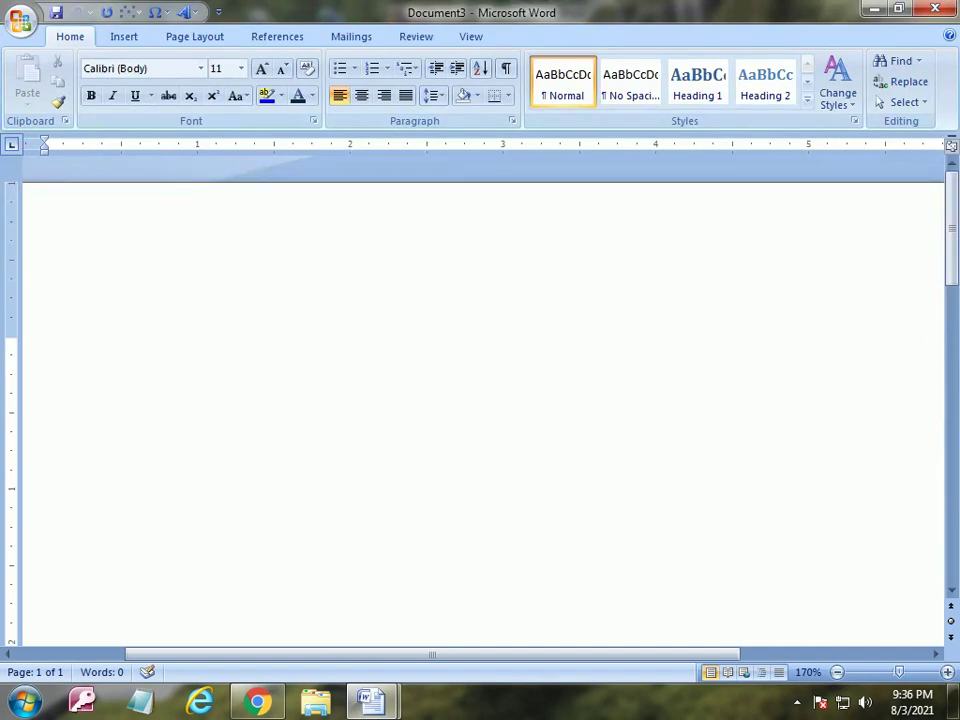
text(=ra)
text(nd()
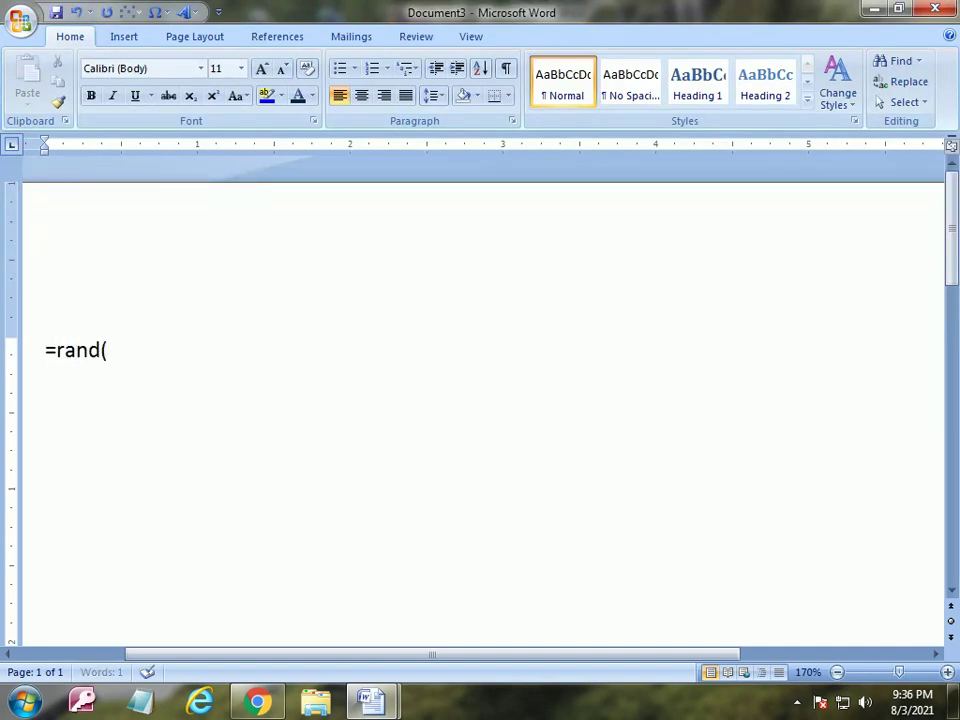
text(6,)
text(4)
key(BackSpace)
text(5))
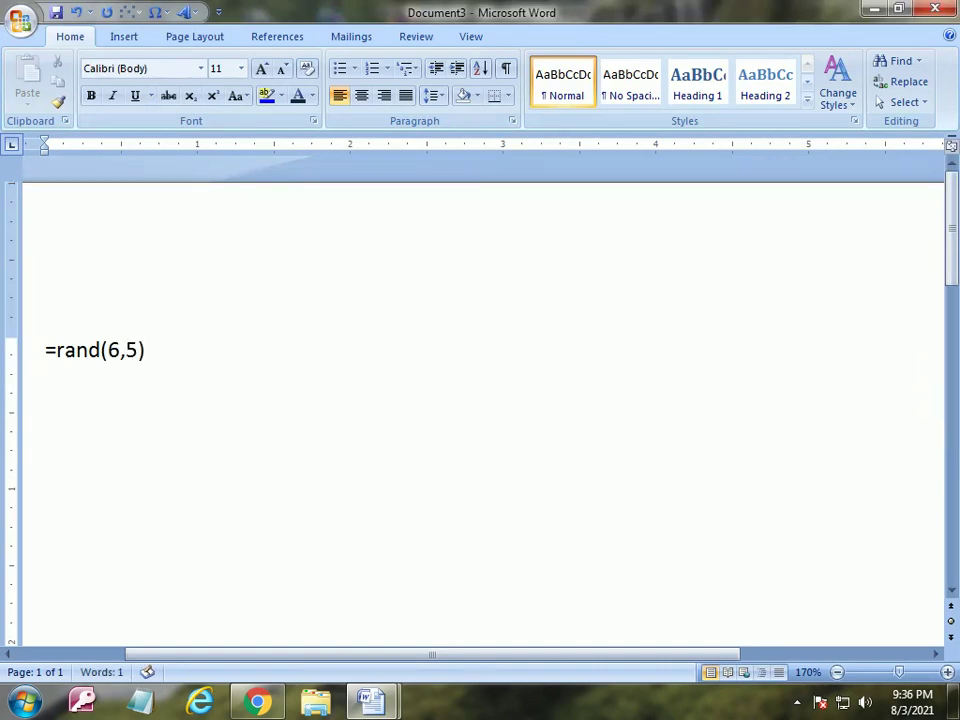
key(Return)
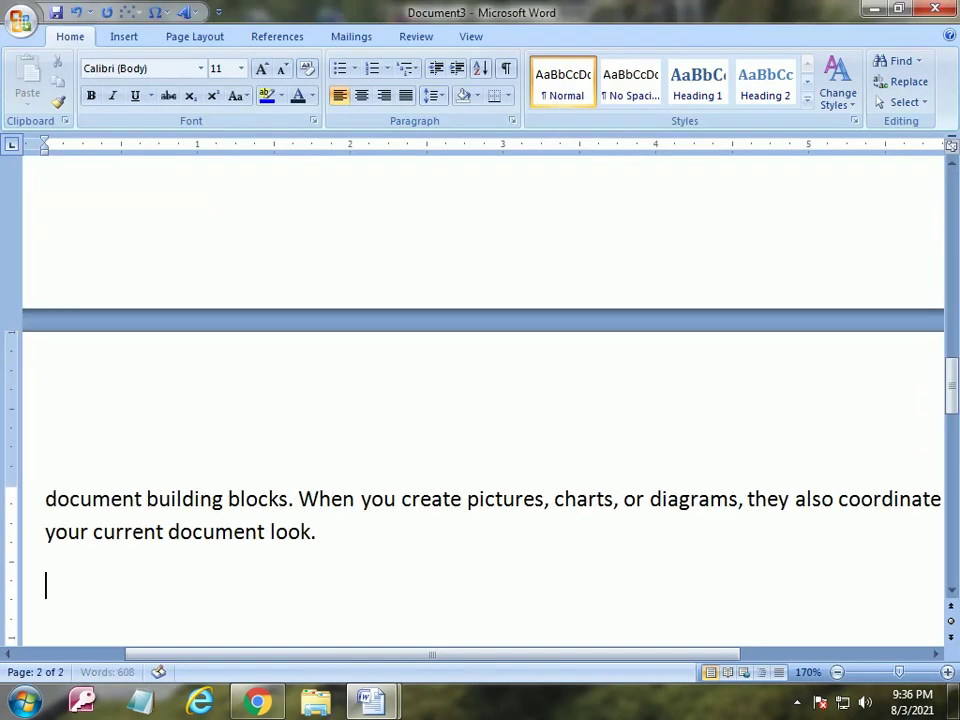
scroll(480, 400, up, 5)
scroll(480, 400, up, 5)
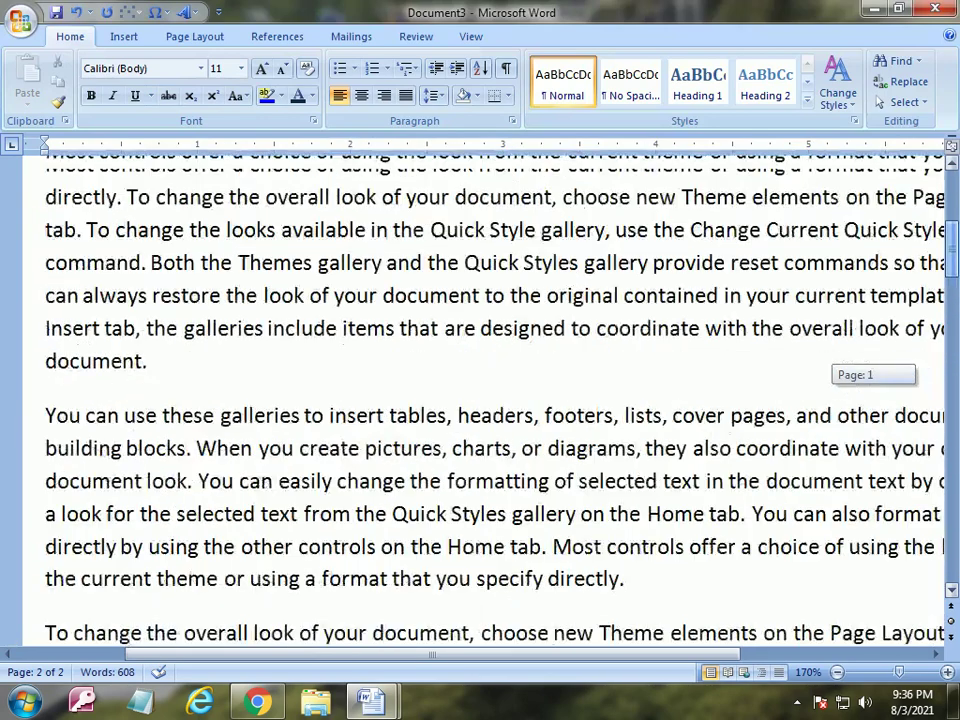
scroll(480, 400, up, 5)
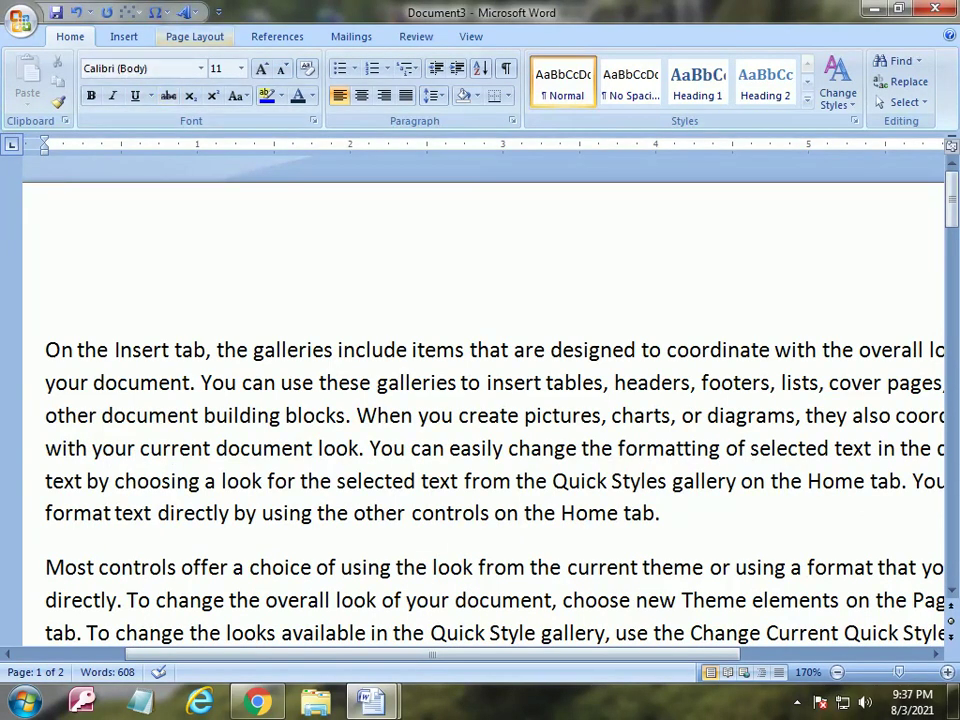
Apply the Narrow preset for half-inch margins on every side.
click(194, 36)
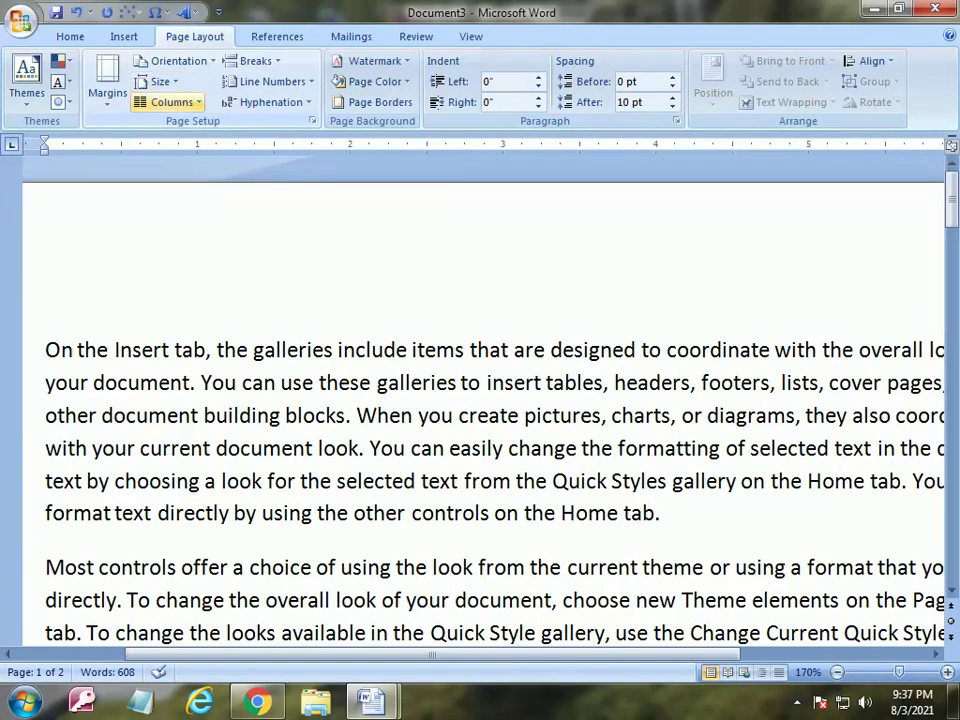
click(107, 80)
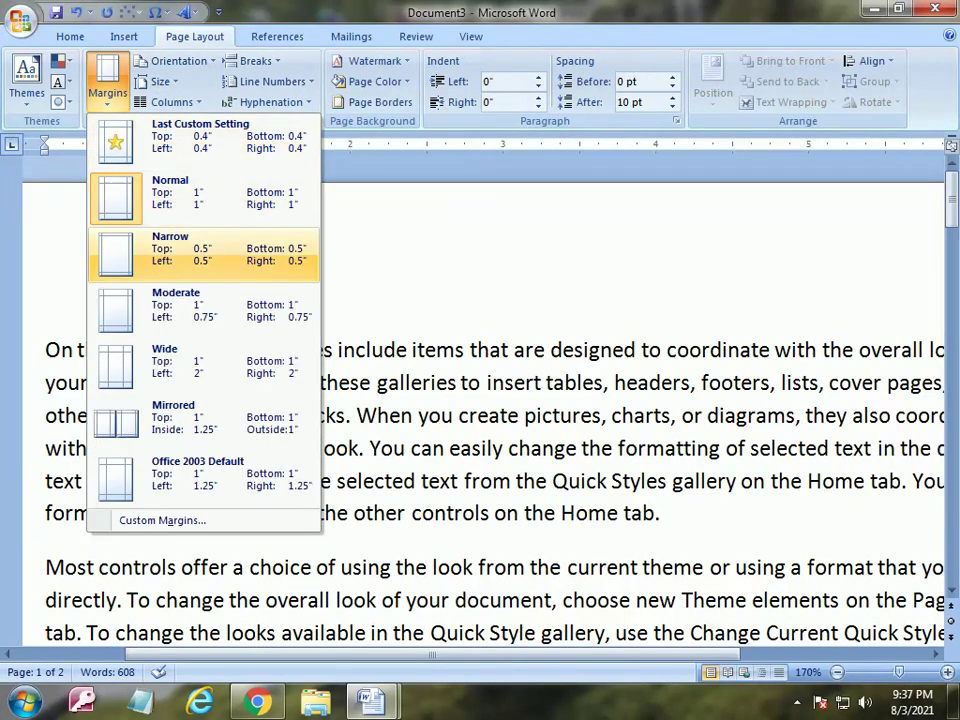
click(200, 250)
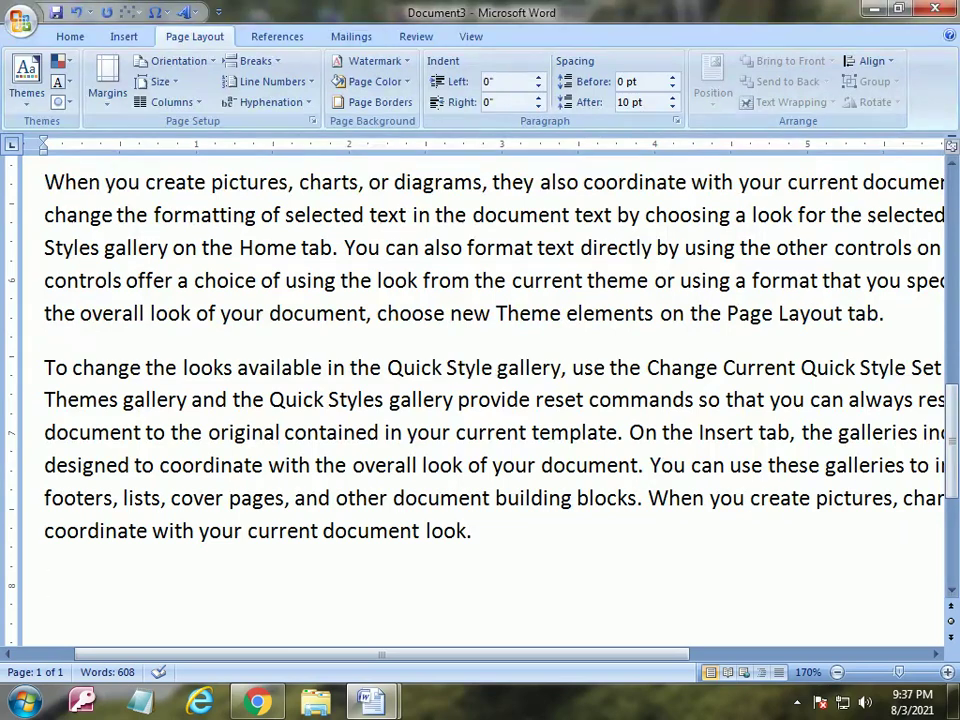
scroll(480, 400, up, 5)
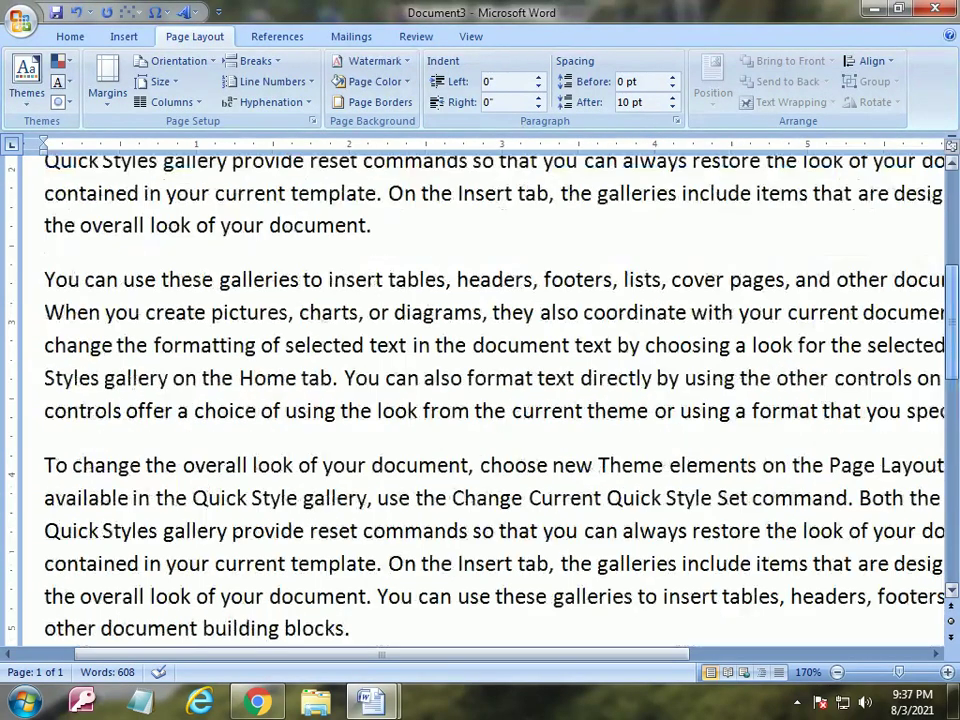
scroll(480, 400, up, 5)
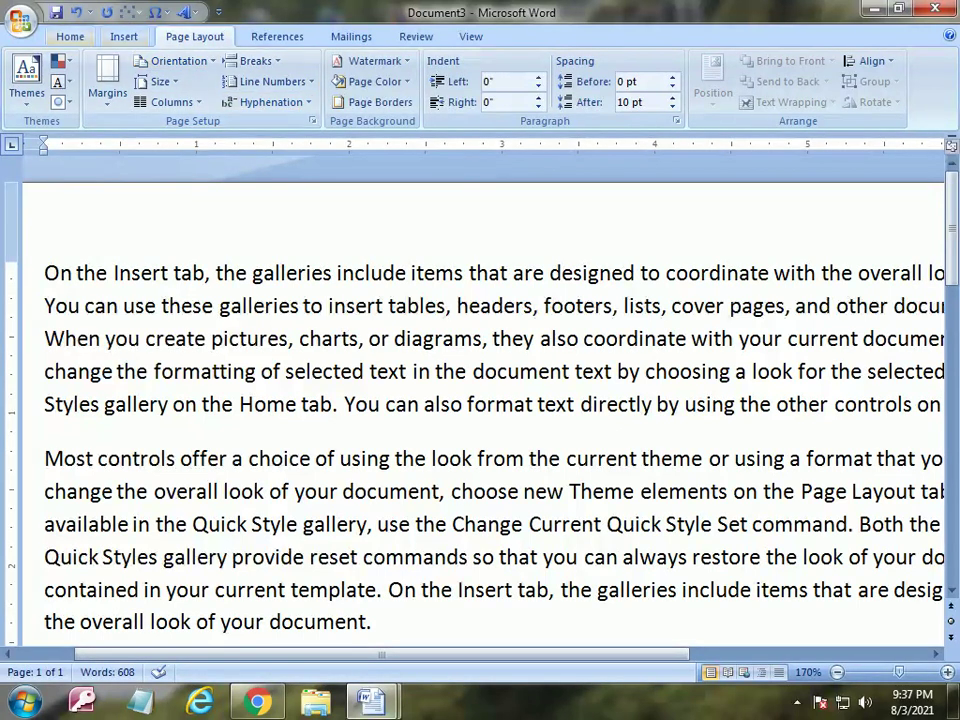
click(70, 36)
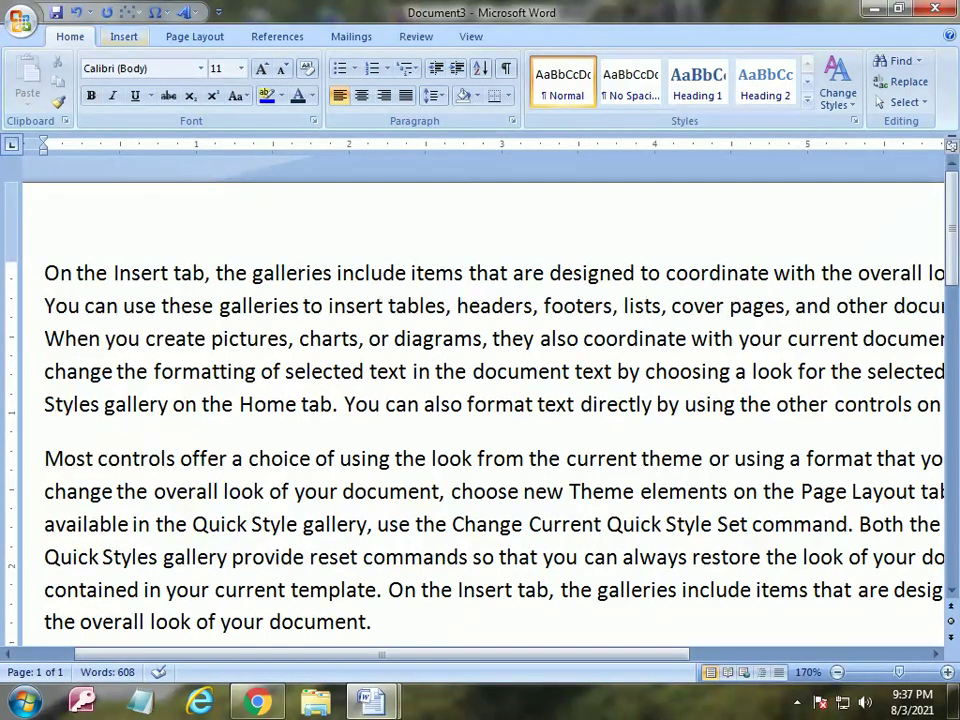
click(124, 36)
click(195, 36)
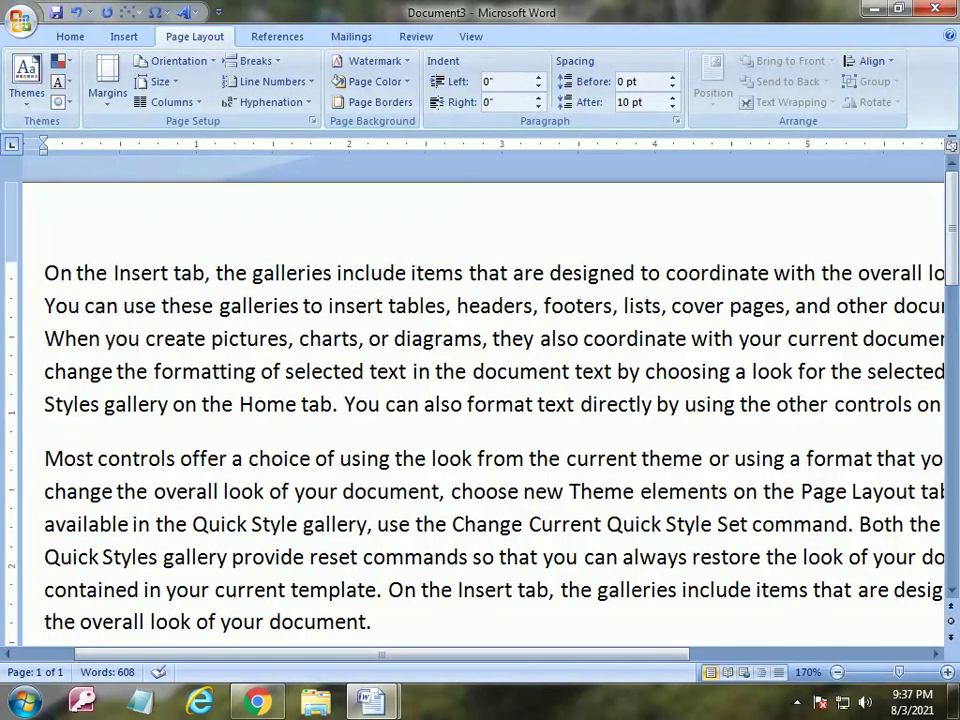
mouse_move(44, 272)
mouse_down()
mouse_move(500, 338)
mouse_move(641, 371)
mouse_move(862, 371)
mouse_move(940, 404)
mouse_up()
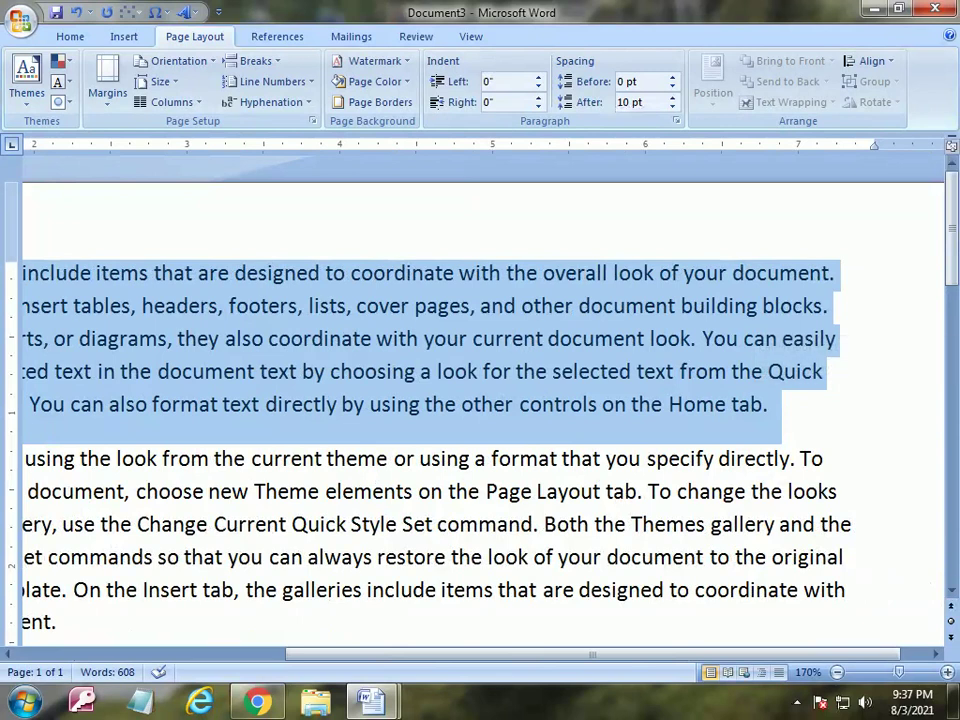
click(170, 102)
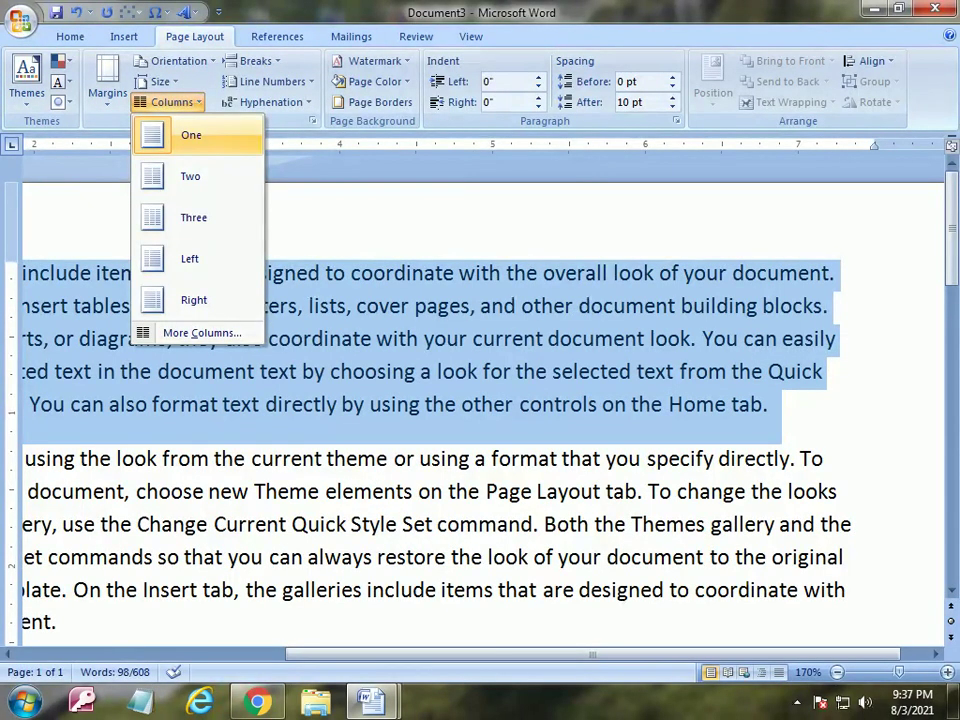
click(190, 135)
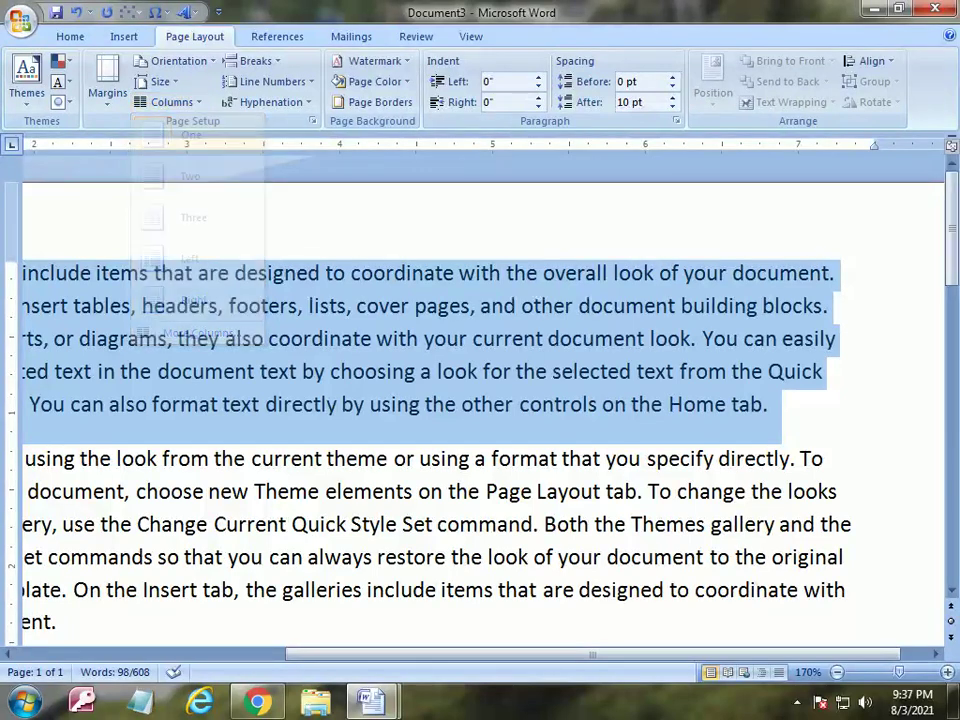
click(170, 102)
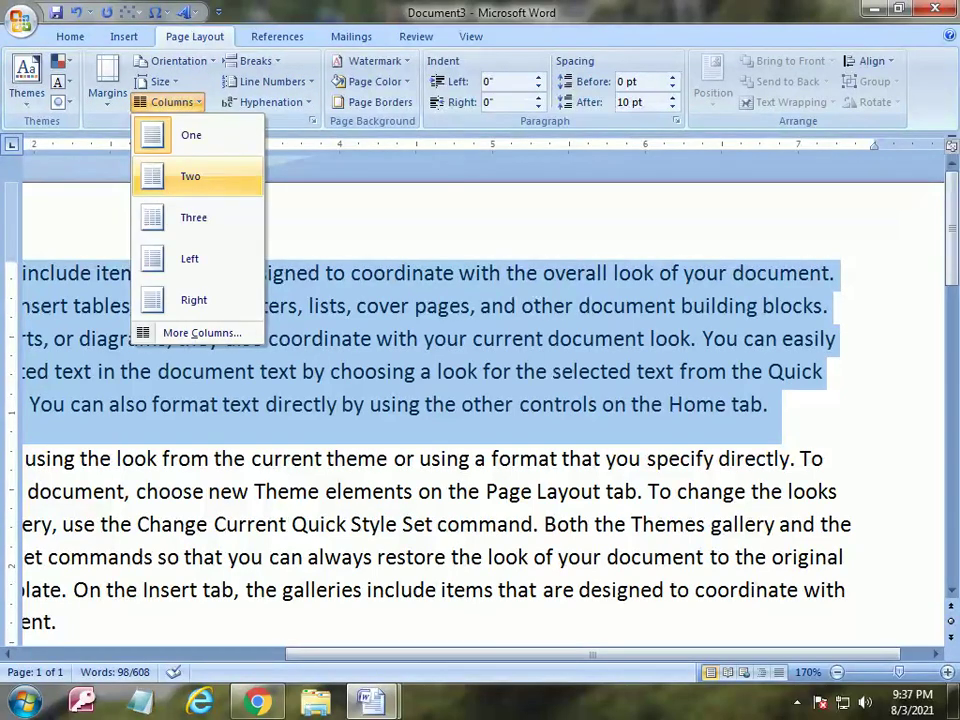
click(182, 176)
click(683, 404)
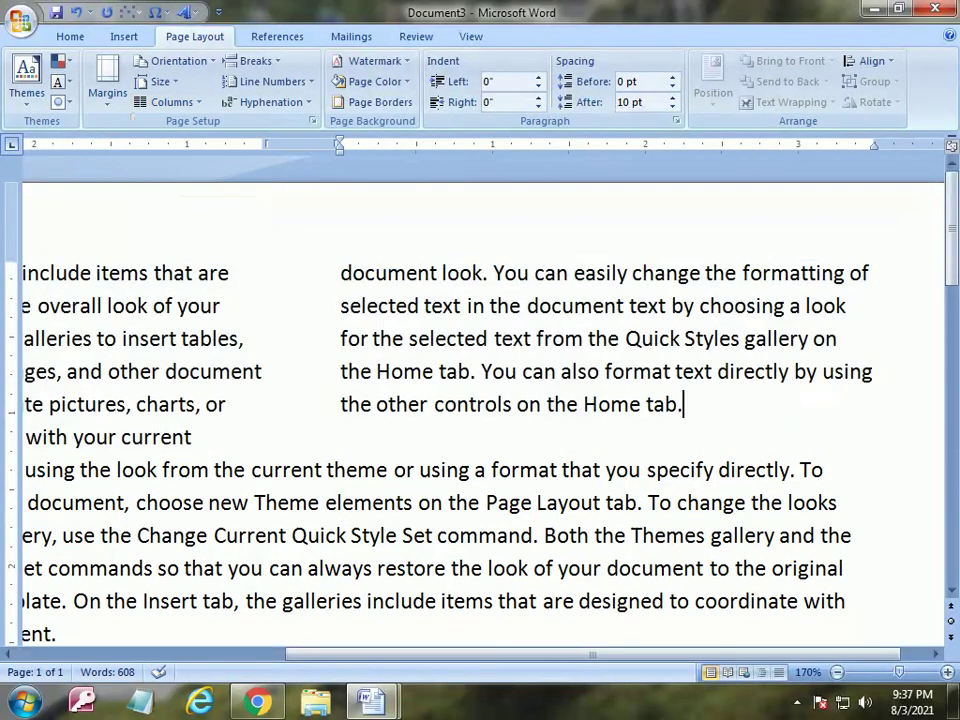
scroll(480, 400, left, 10)
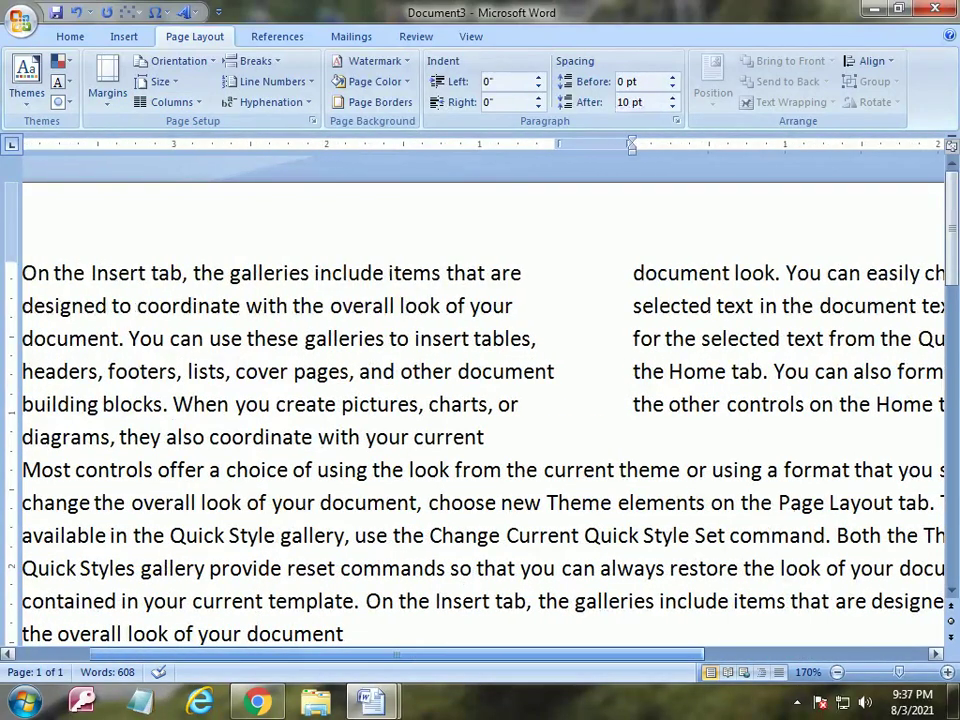
scroll(480, 450, right, 3)
scroll(480, 450, left, 3)
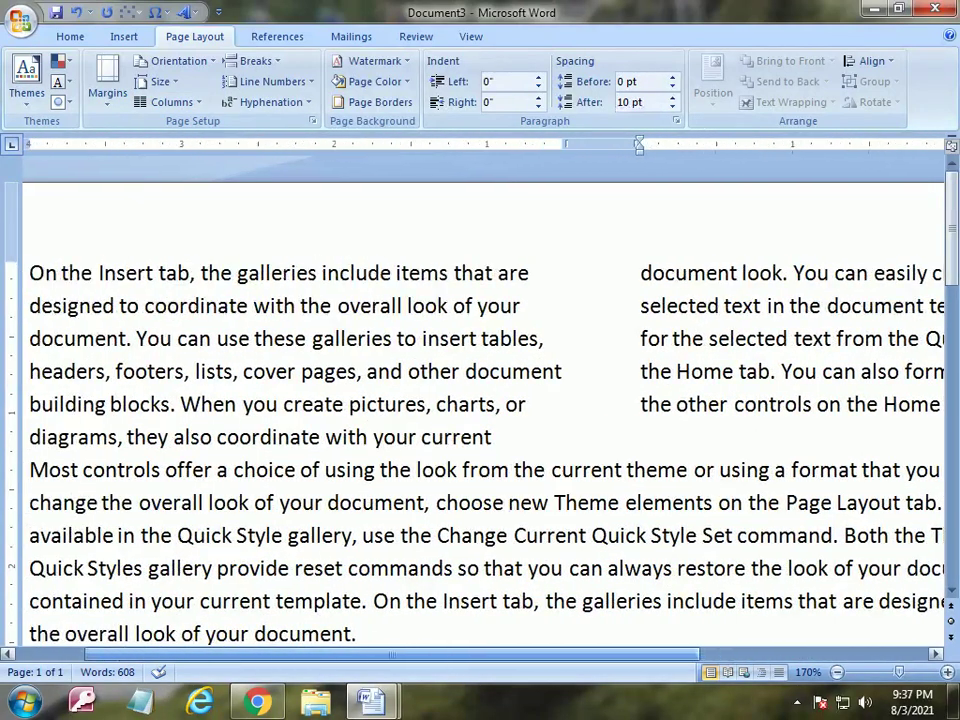
scroll(480, 450, right, 1)
key(ctrl+z)
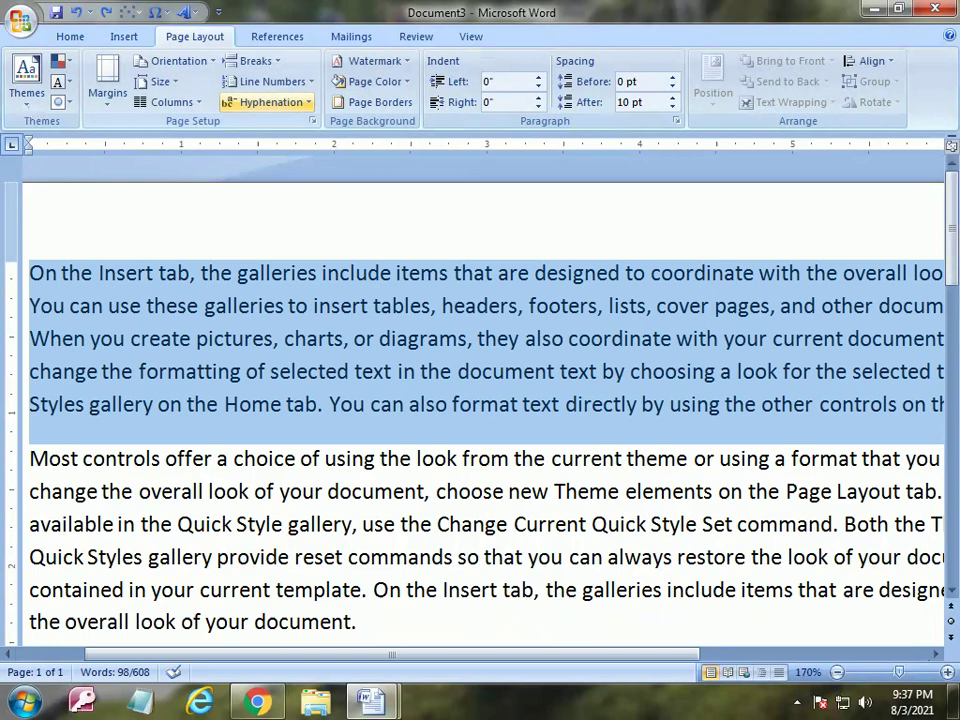
click(172, 102)
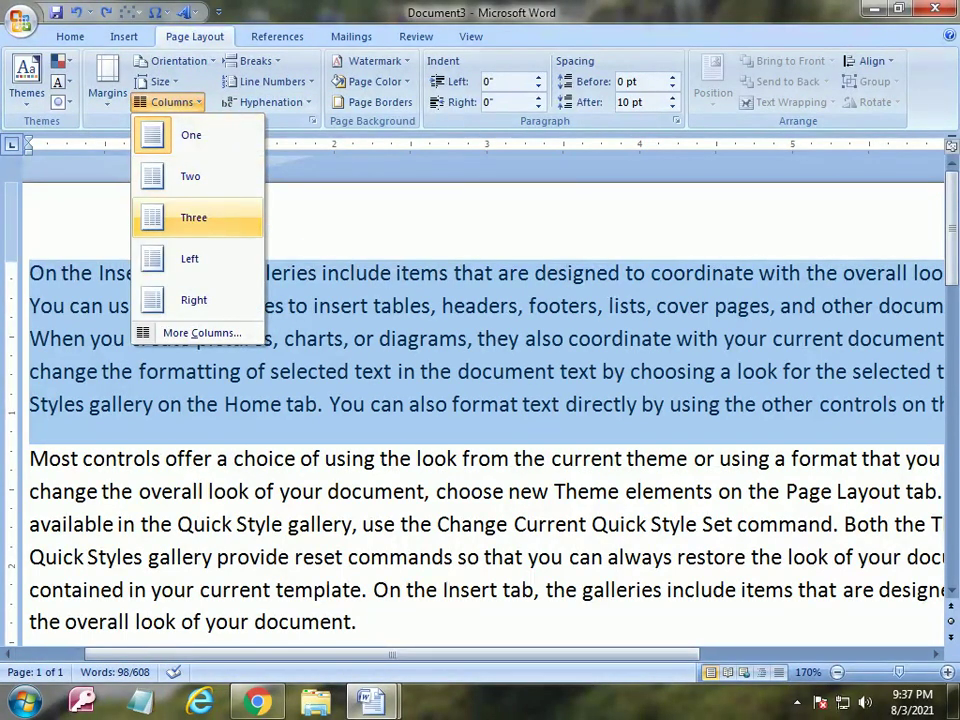
click(195, 217)
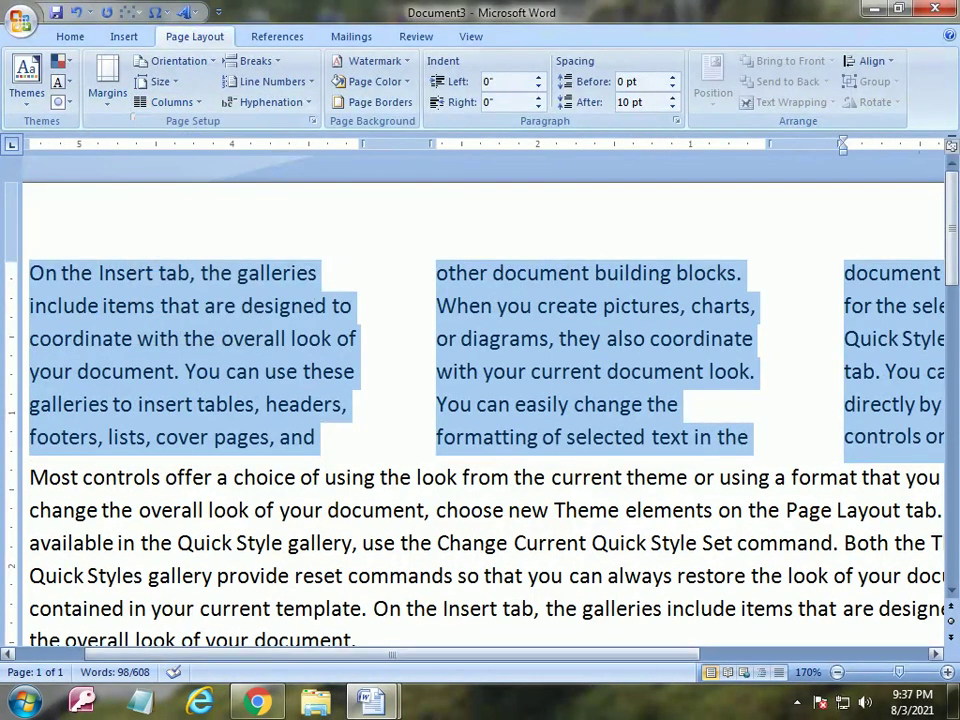
drag(391, 654, 606, 654)
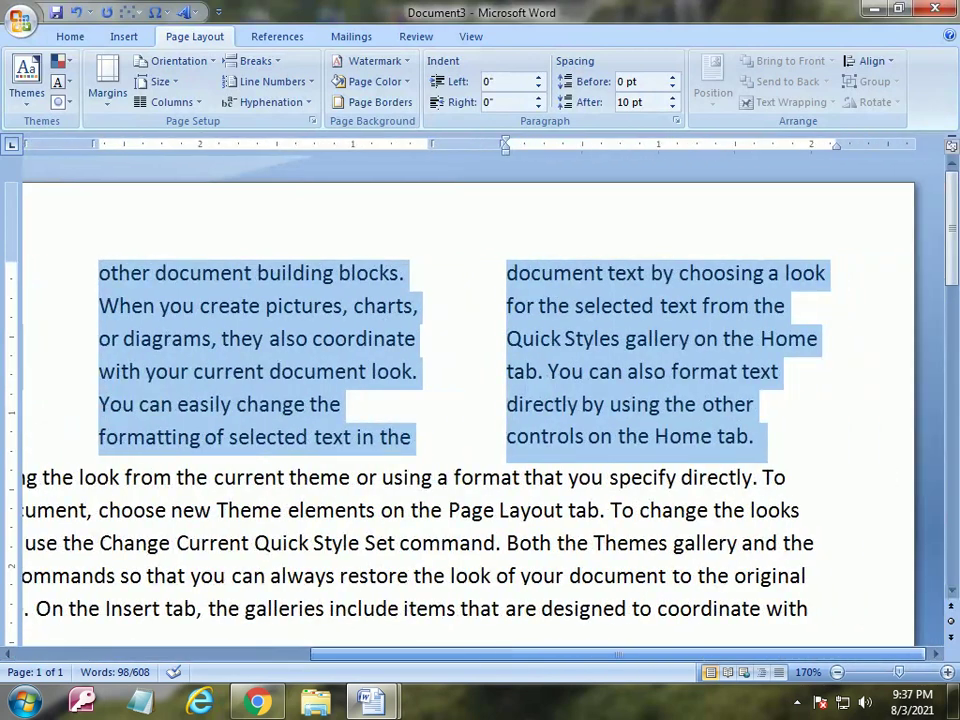
drag(331, 338, 648, 338)
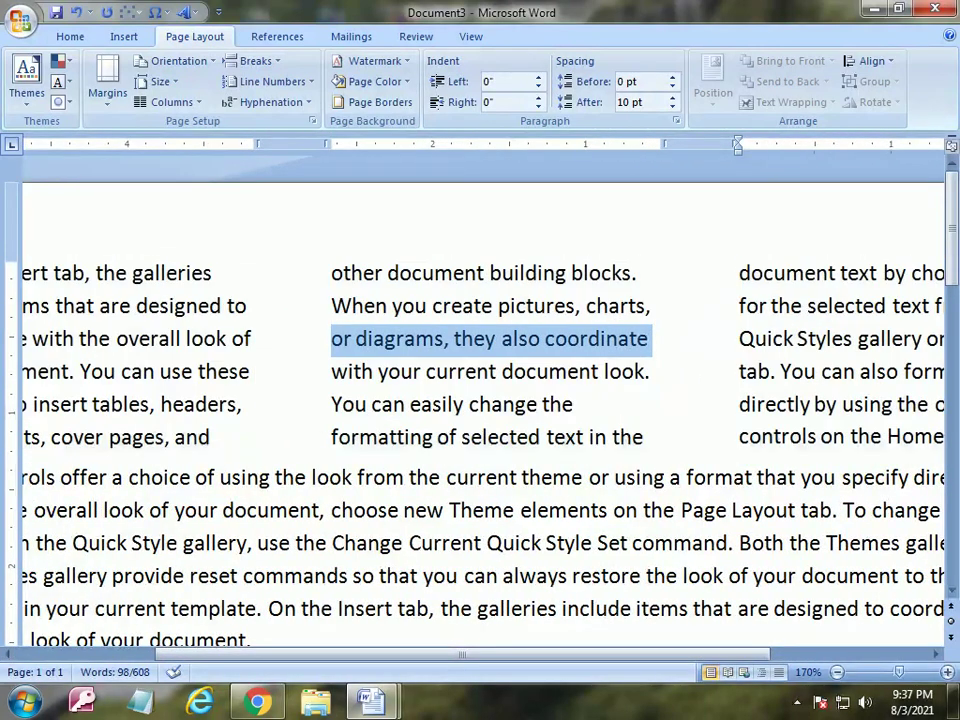
key(ctrl+z)
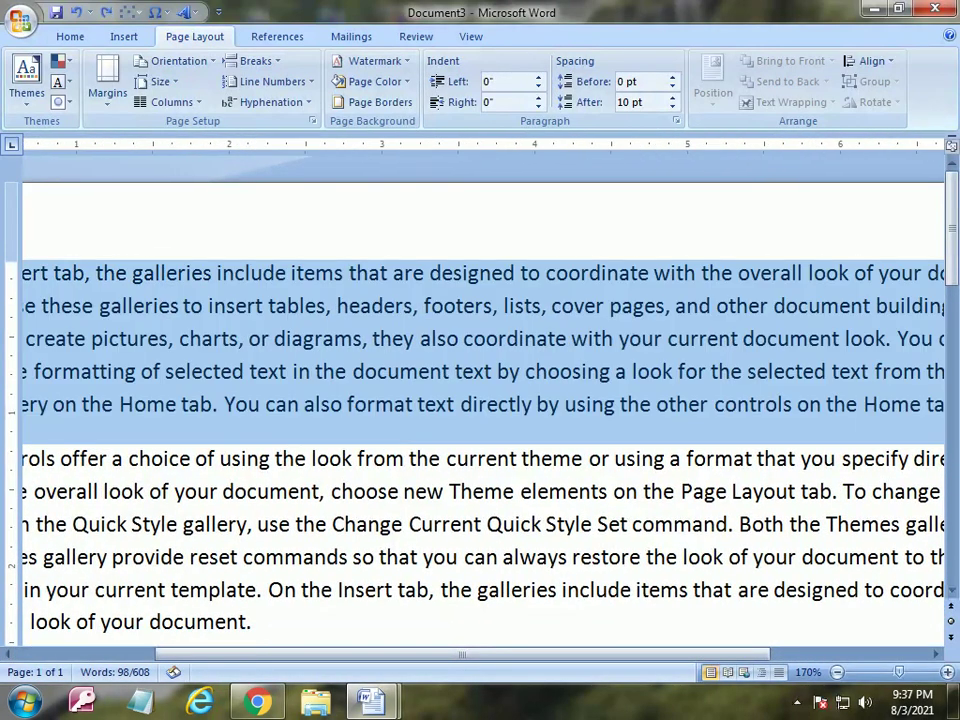
Apply the Left columns preset to the first paragraph and check the result.
click(172, 102)
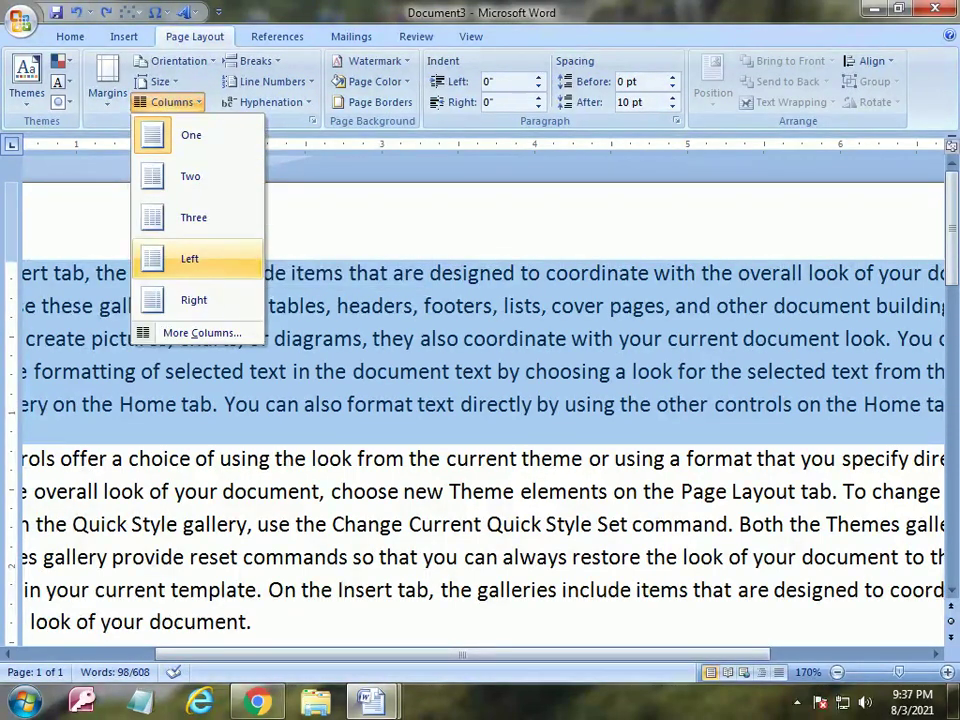
click(190, 258)
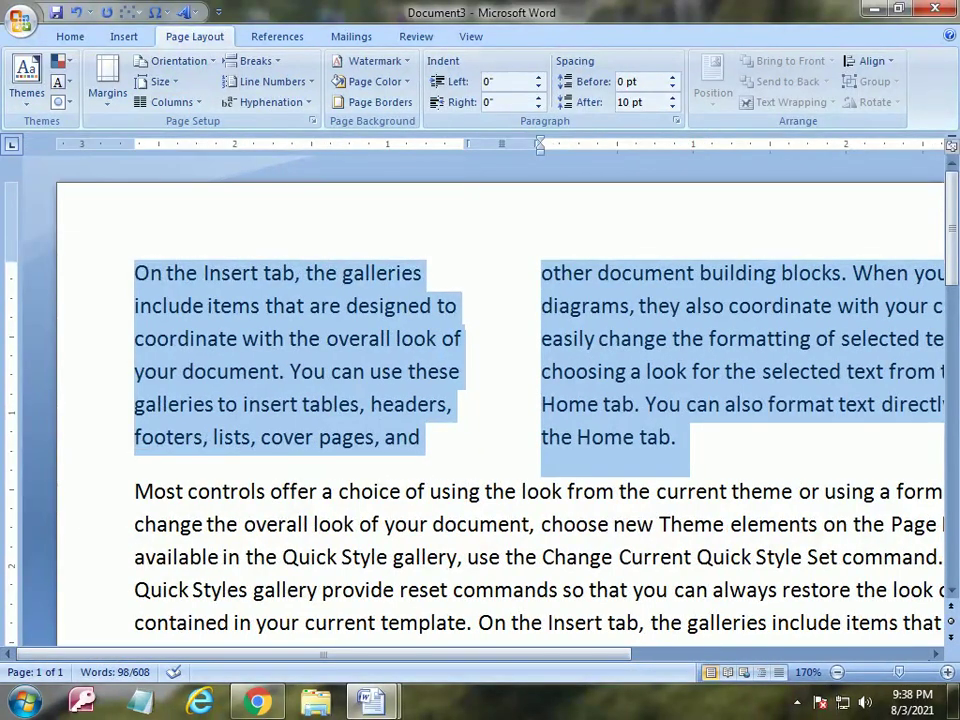
click(285, 306)
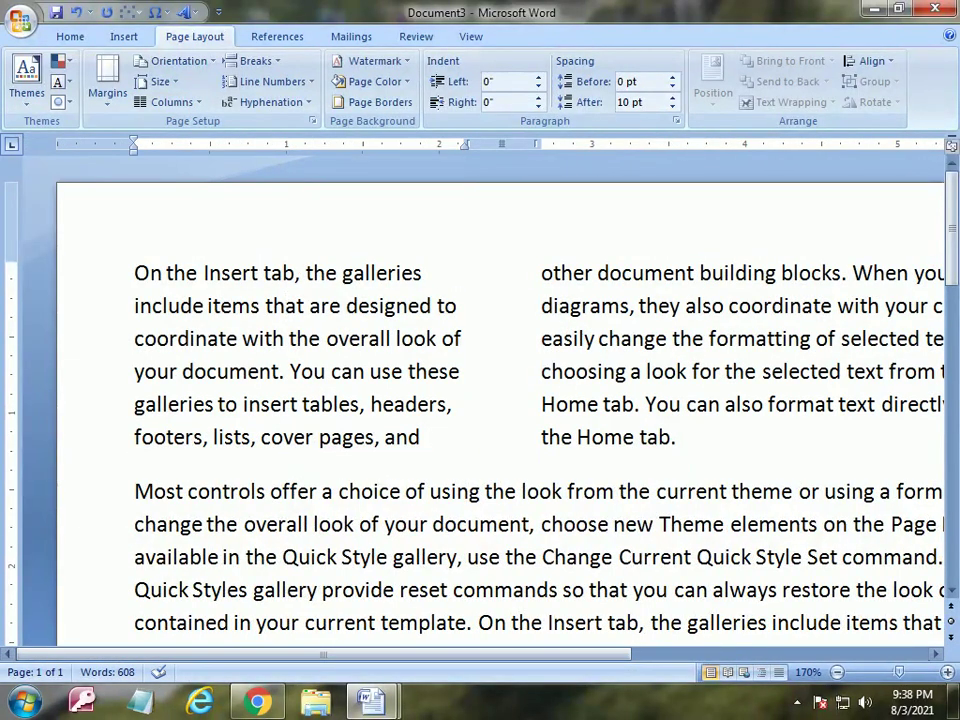
scroll(480, 420, right, 3)
scroll(480, 420, right, 1)
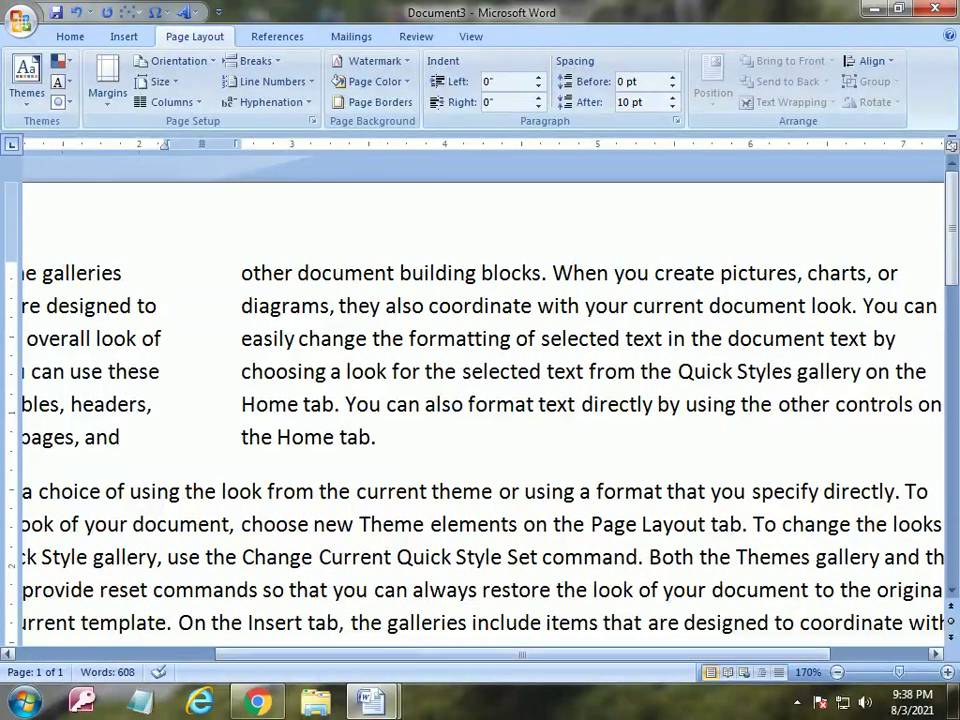
scroll(480, 420, left, 4)
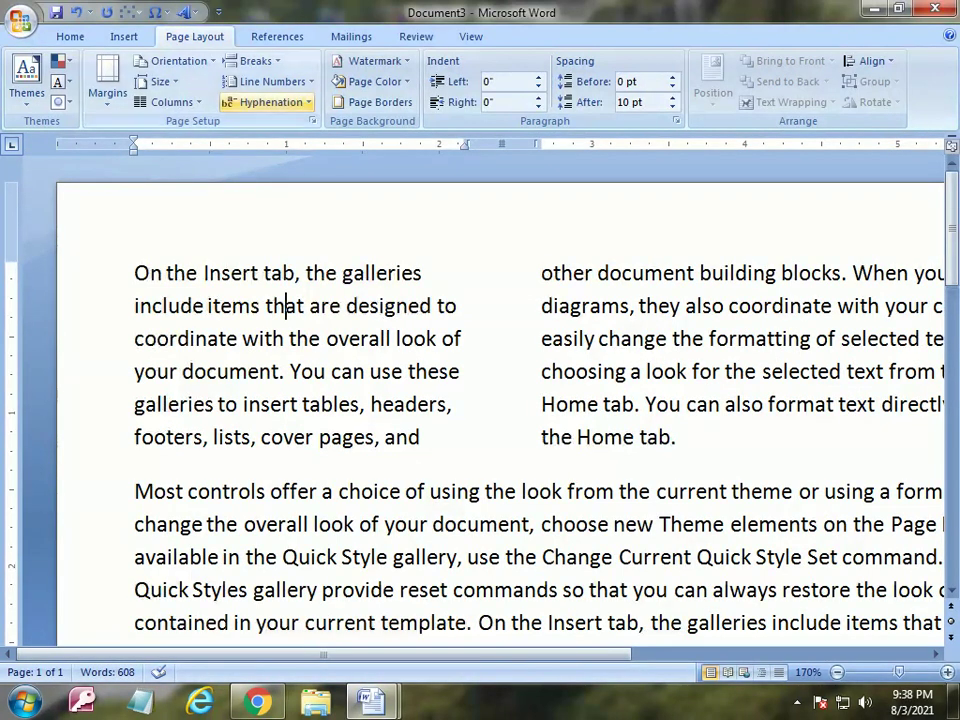
Undo the Left preset and apply the Right preset, with the narrow column on the right.
key(ctrl+z)
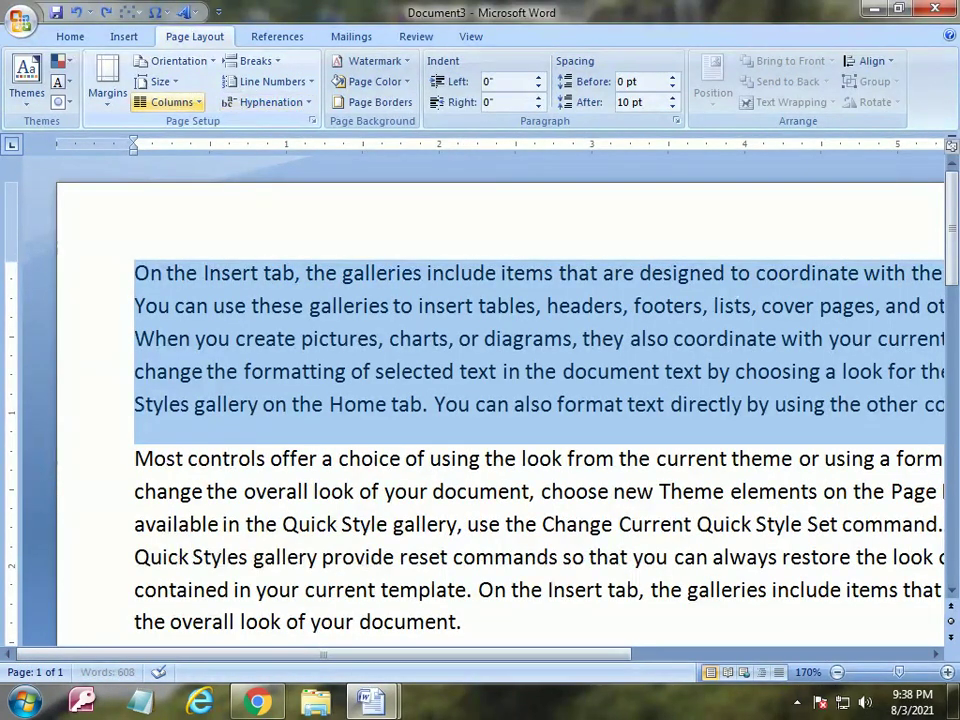
click(165, 102)
click(185, 300)
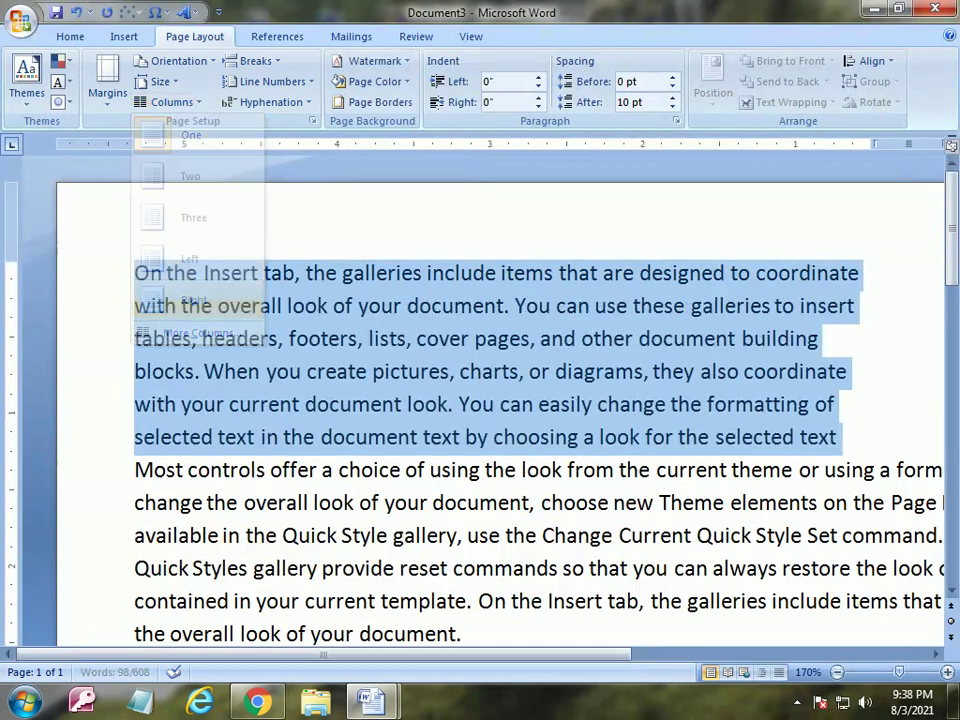
click(790, 655)
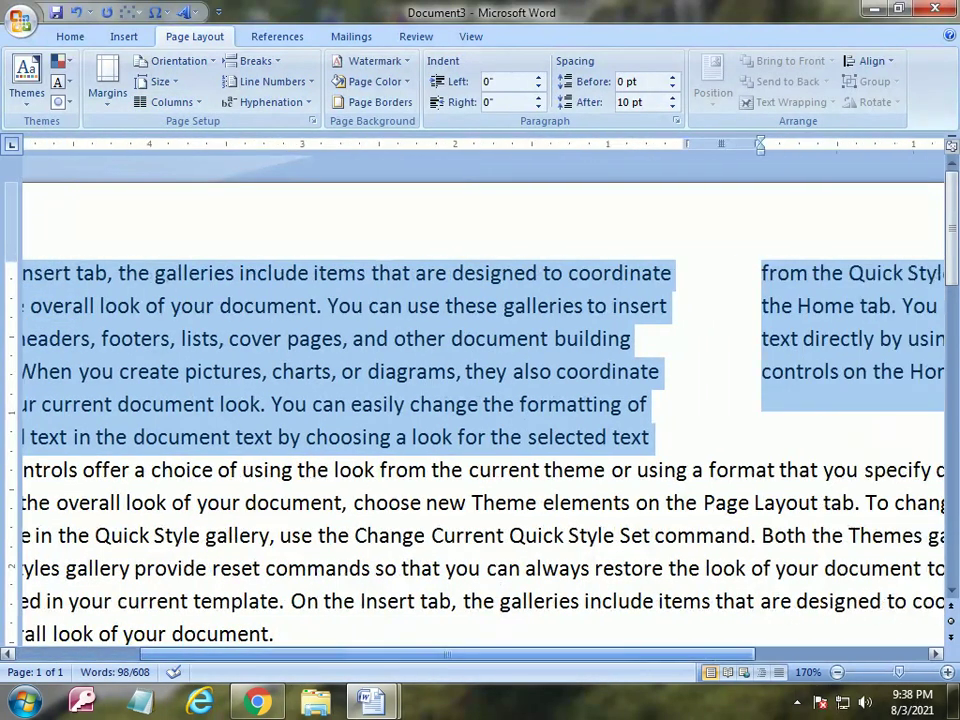
click(373, 305)
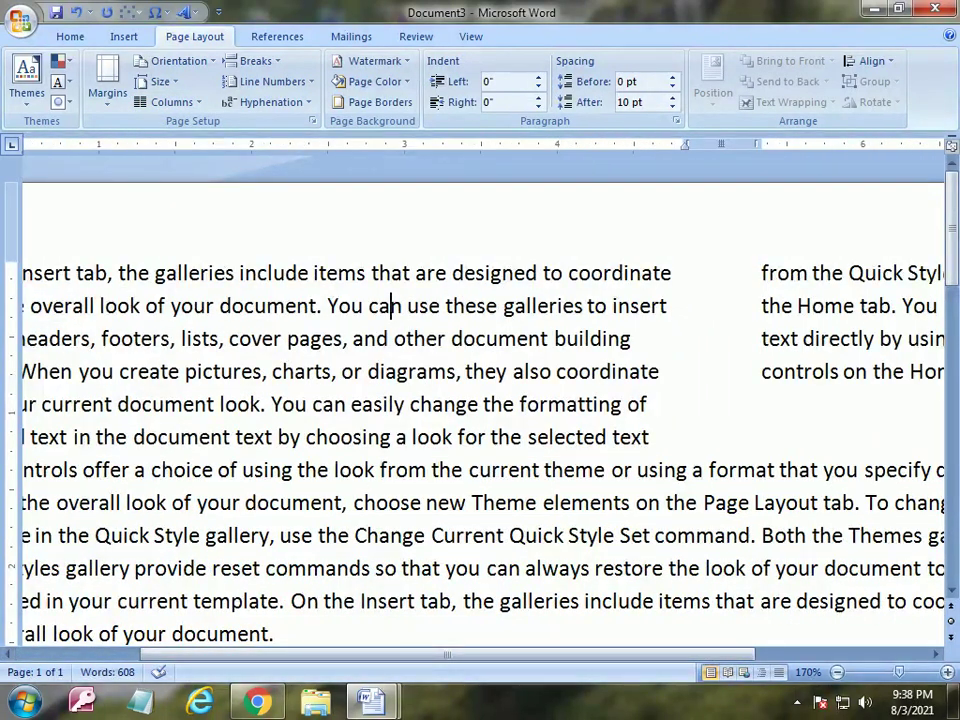
Inspect the Right-preset columns, then undo them to restore a single full-width block.
scroll(505, 305, left, 1)
scroll(505, 305, left, 2)
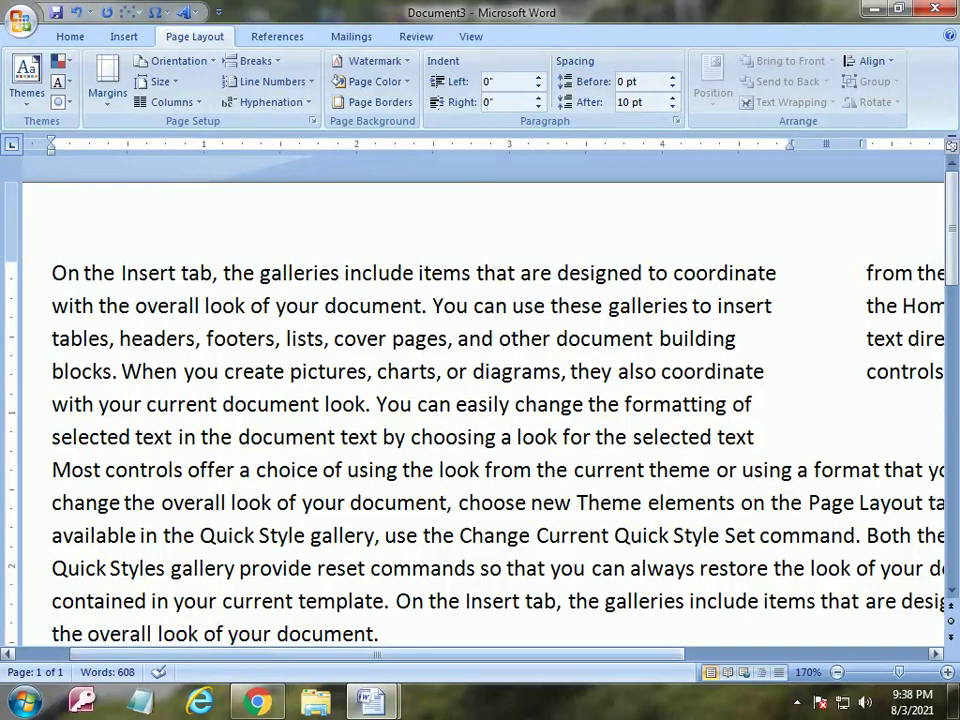
scroll(480, 400, right, 5)
scroll(480, 400, right, 3)
scroll(480, 400, left, 2)
scroll(480, 400, left, 4)
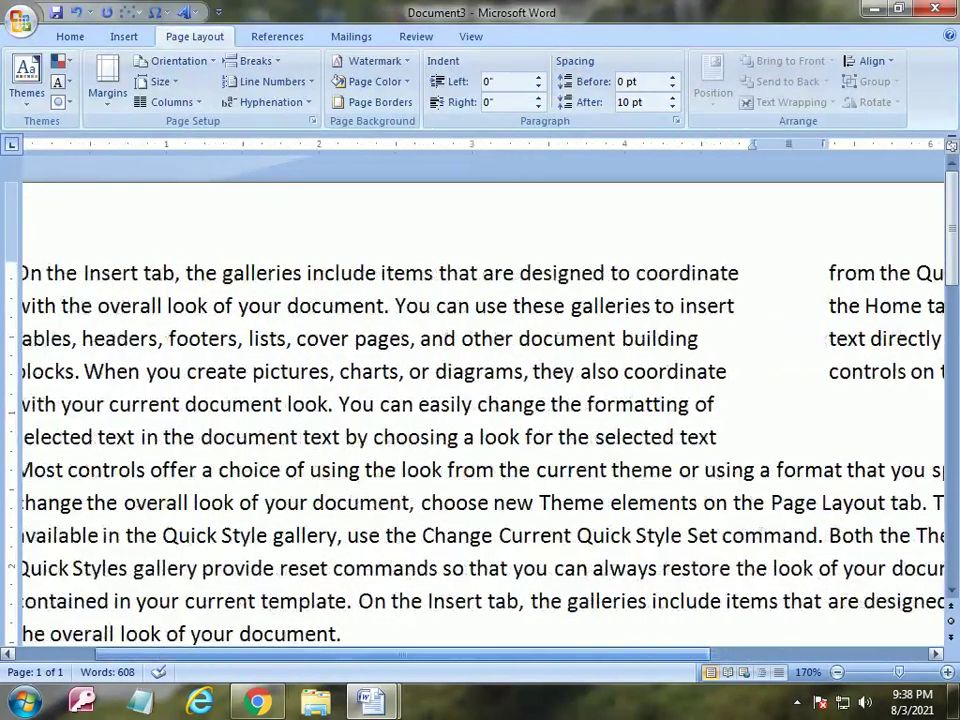
scroll(480, 400, left, 2)
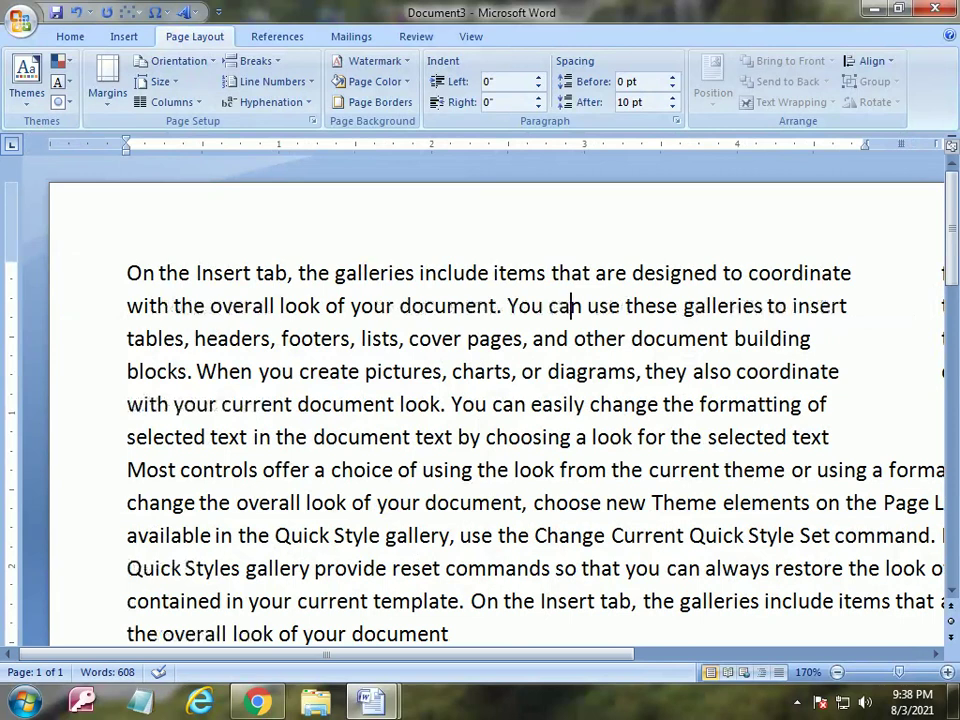
key(ctrl+z)
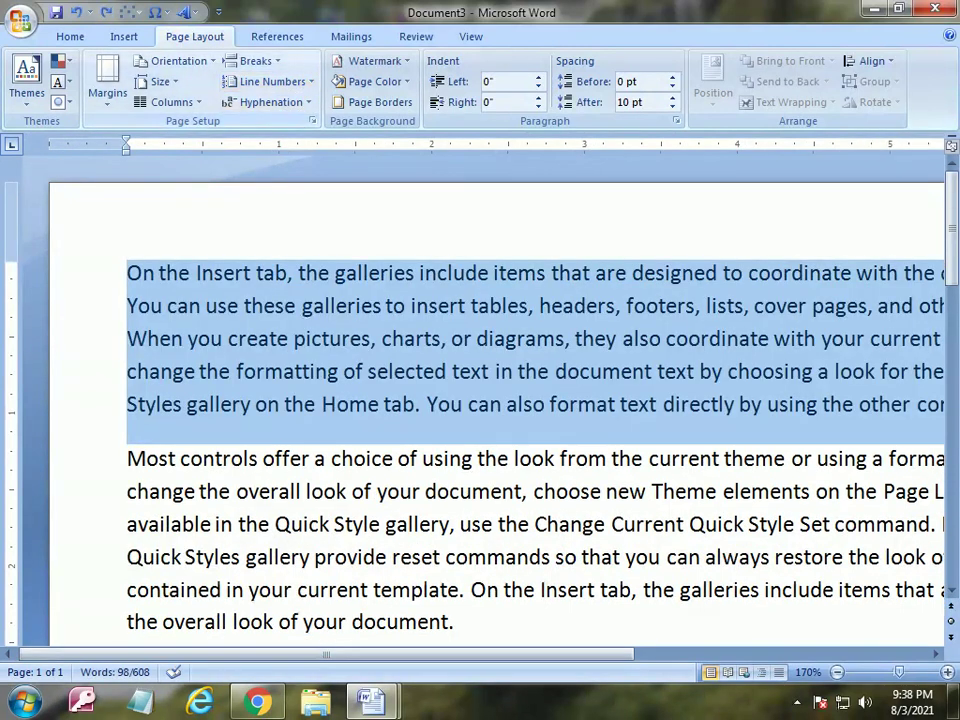
In More Columns, set two equal columns with Line between for the first paragraph.
click(166, 102)
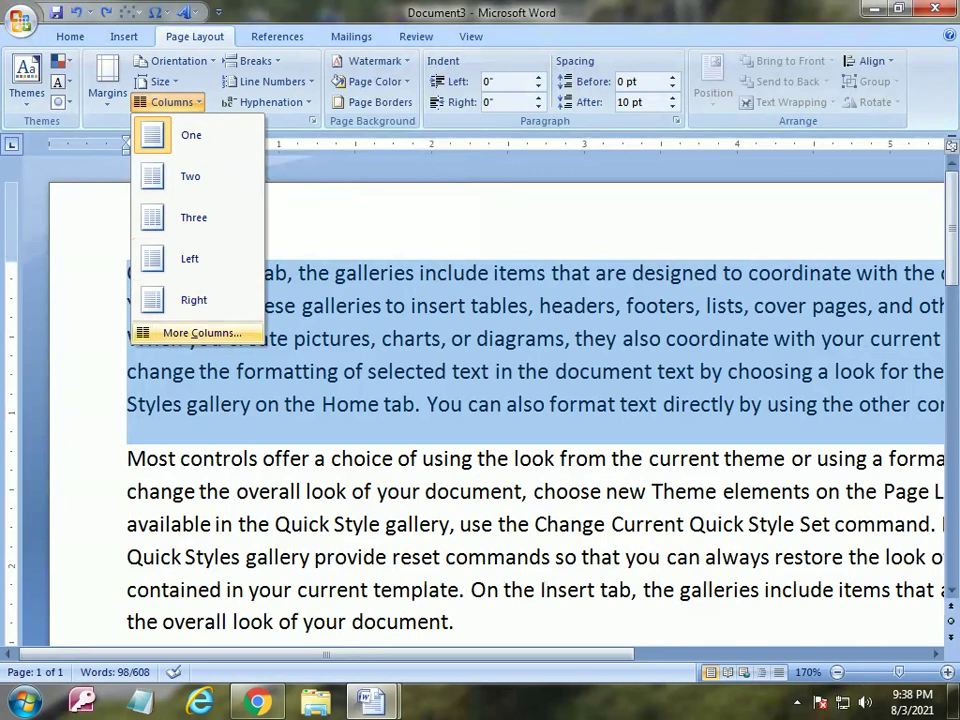
click(200, 333)
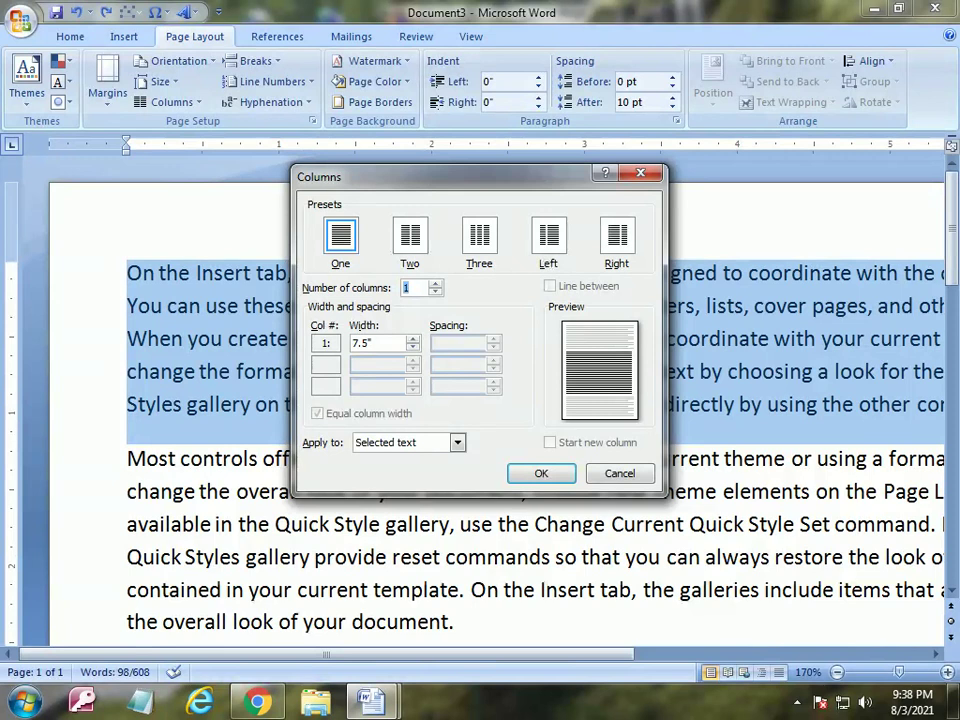
click(410, 236)
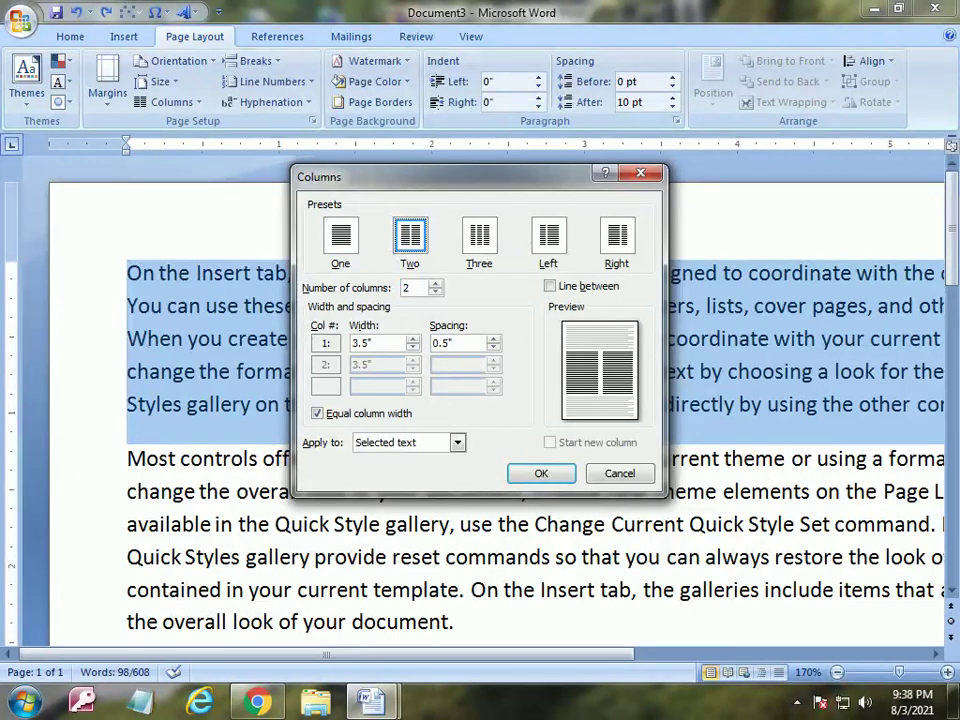
click(340, 236)
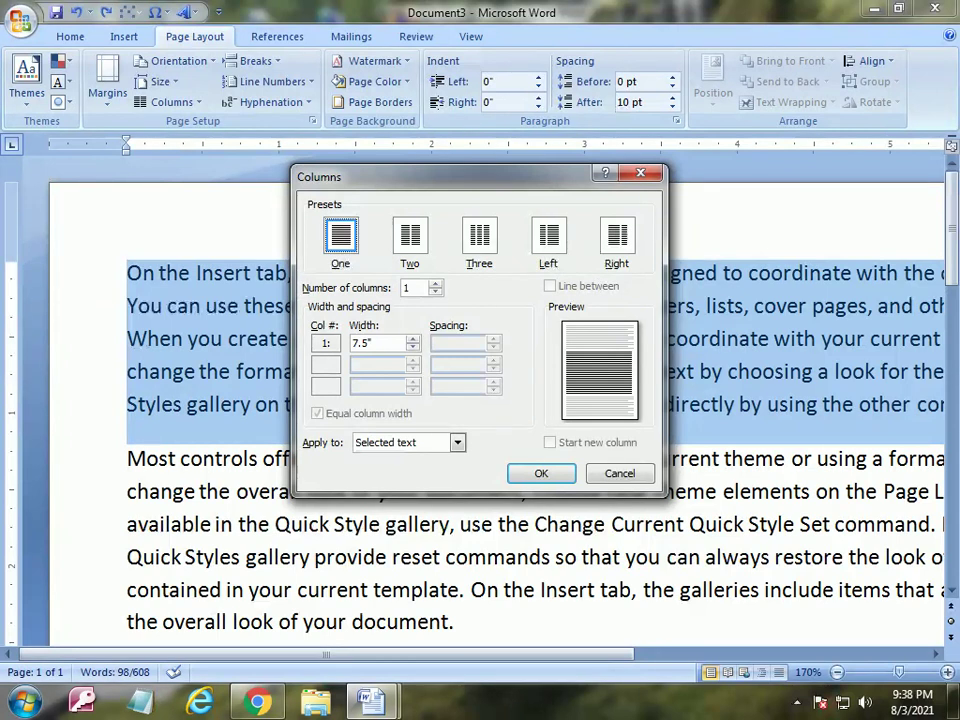
click(410, 236)
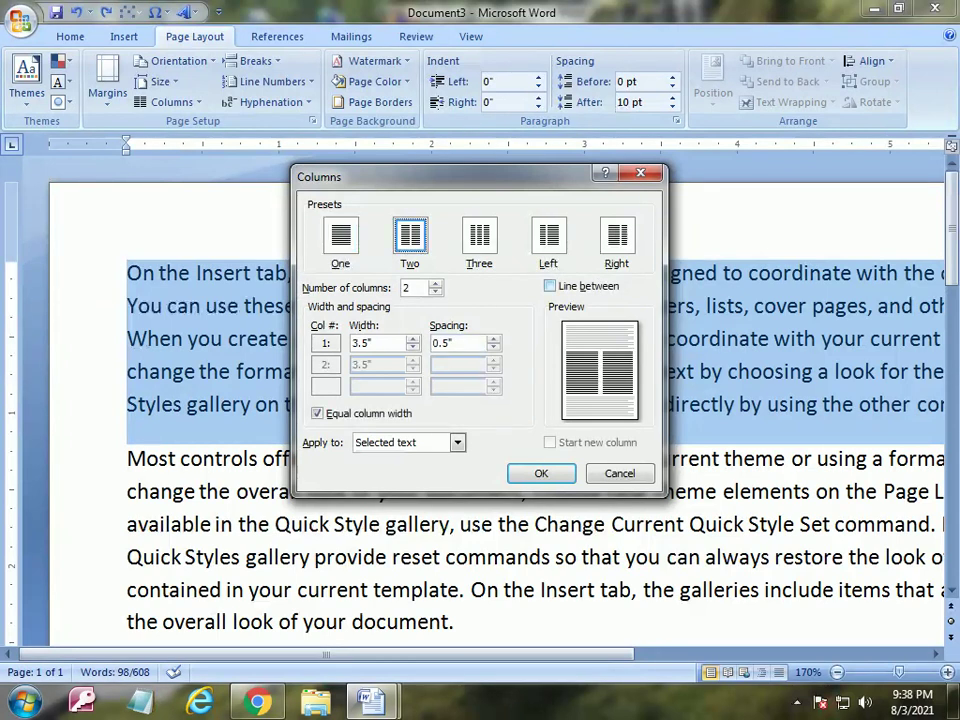
key(alt+b)
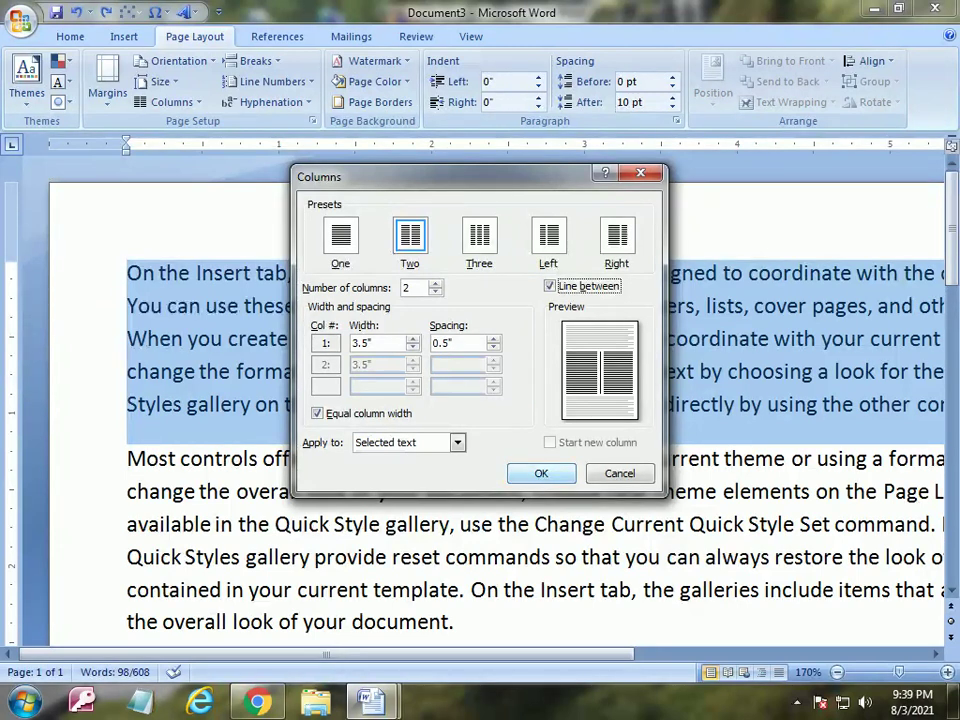
key(Return)
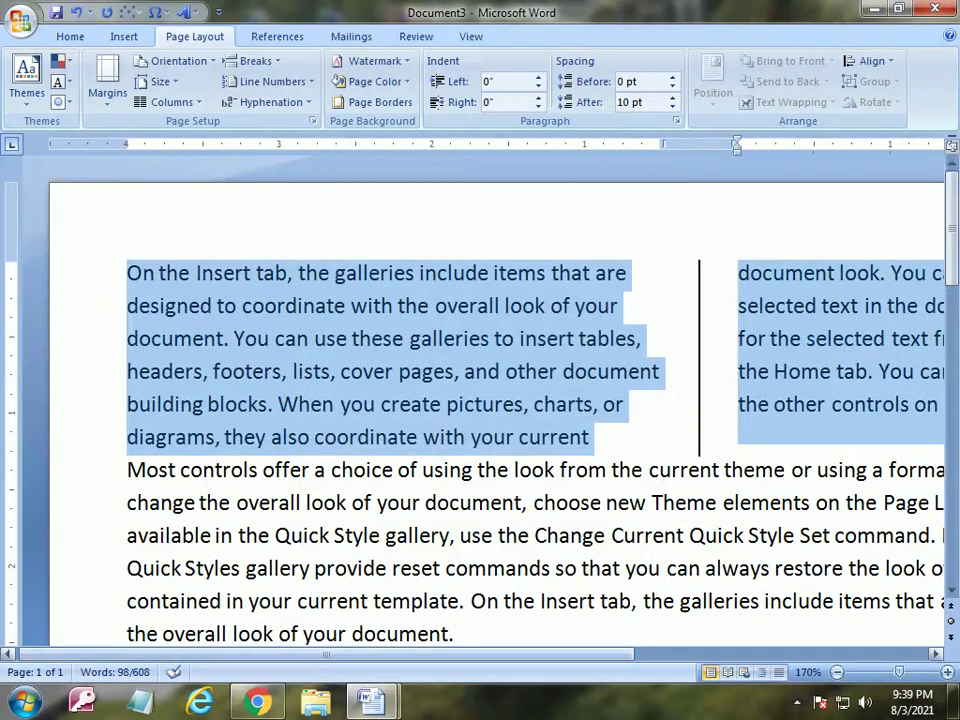
Deselect and scroll across to check the two 3.5" columns and their dividing line.
scroll(480, 400, right, 5)
scroll(480, 400, right, 2)
click(491, 305)
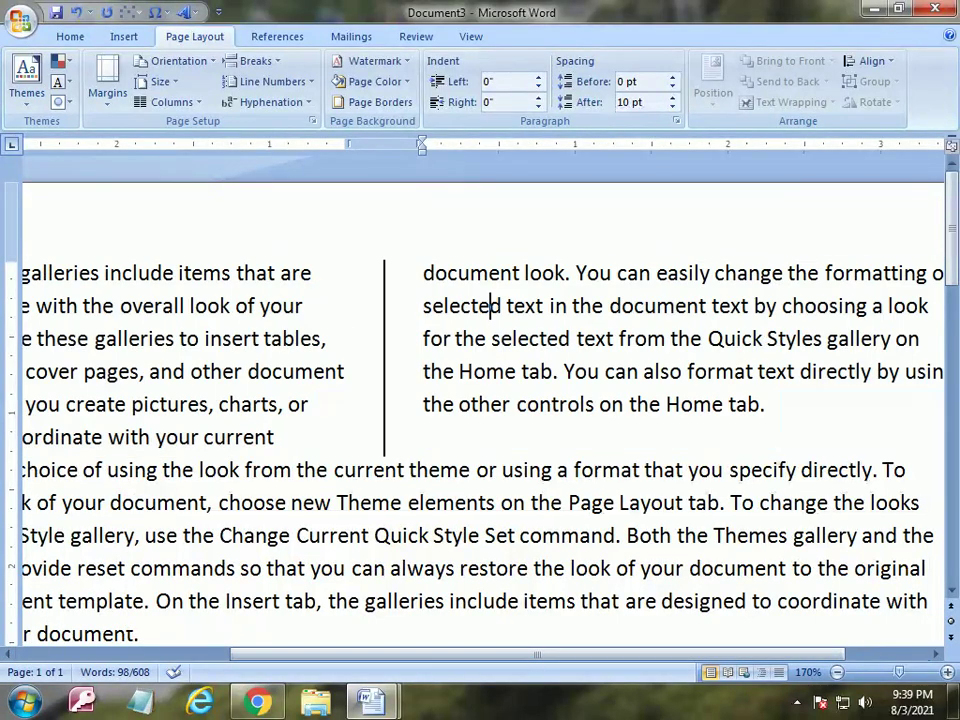
scroll(480, 400, left, 2)
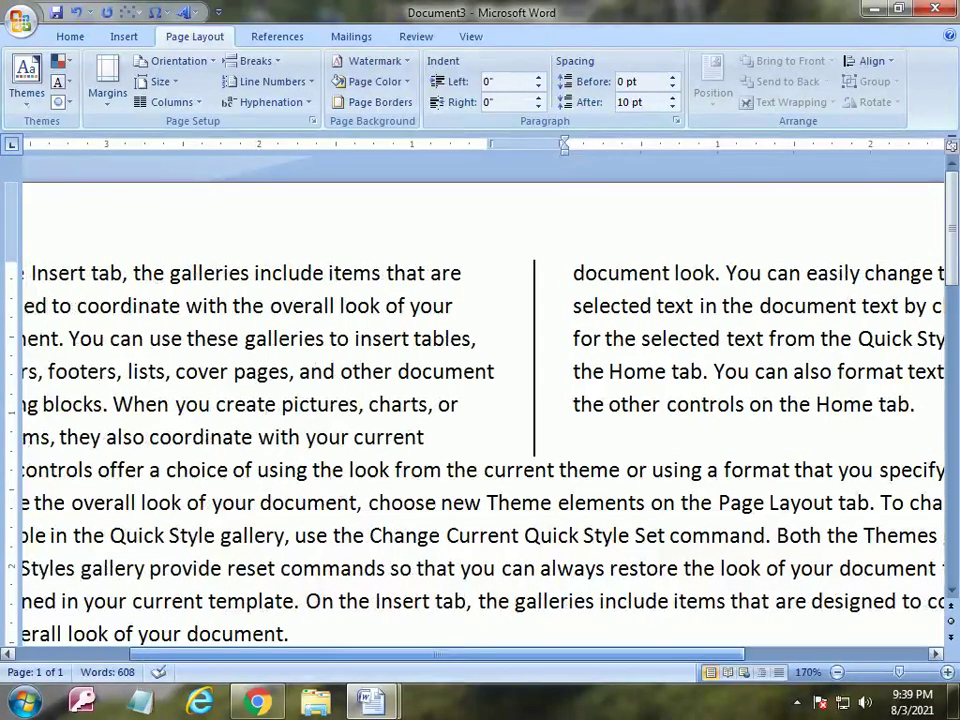
scroll(480, 400, left, 5)
scroll(480, 400, right, 3)
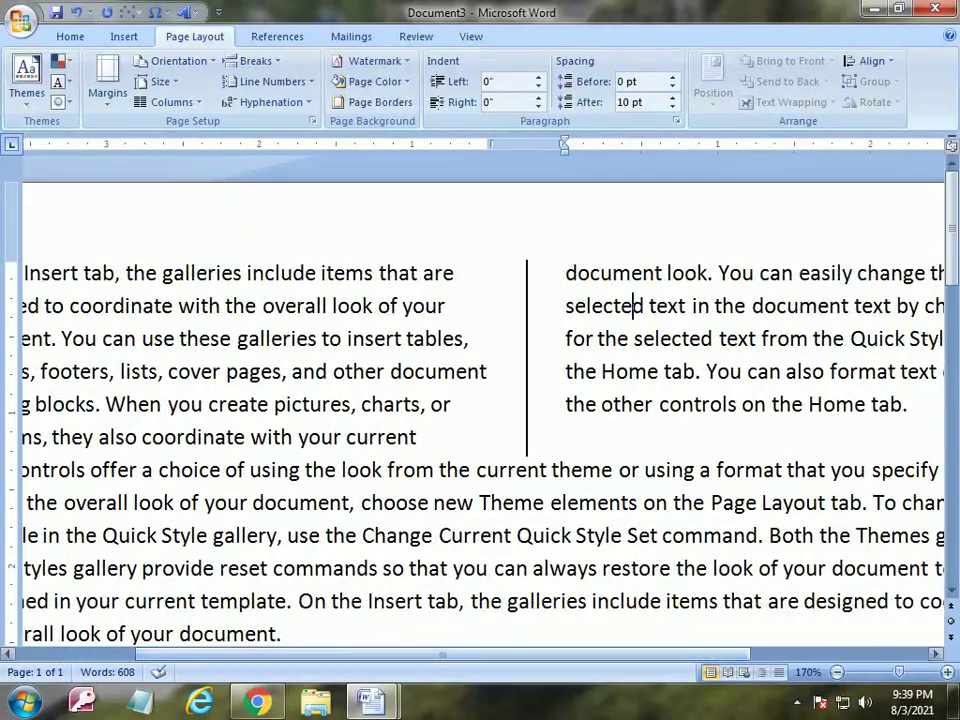
scroll(480, 400, left, 2)
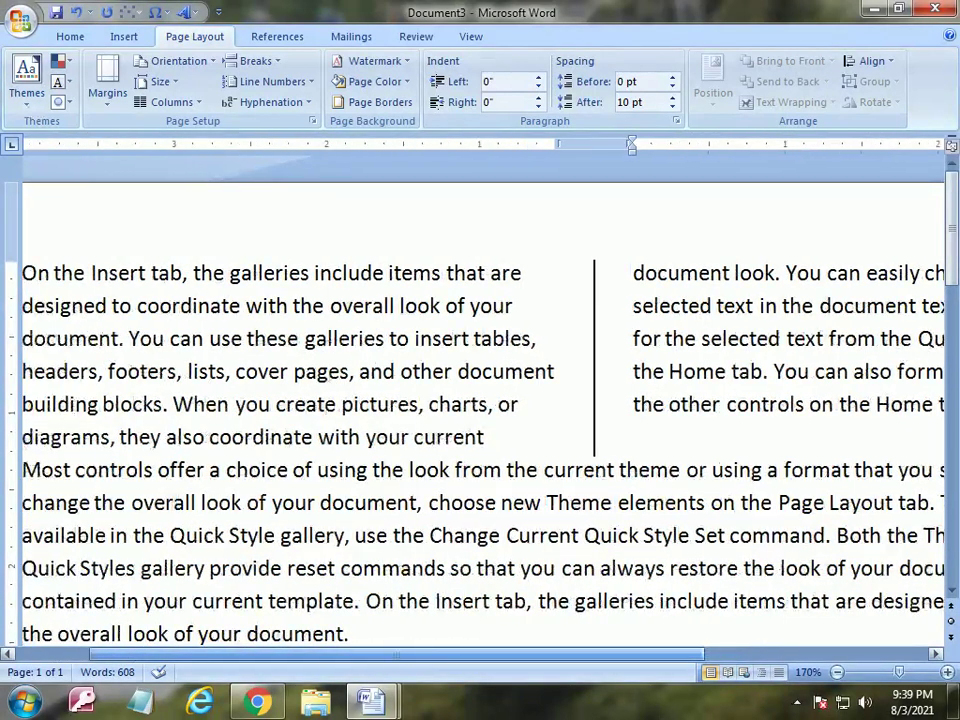
scroll(480, 400, left, 2)
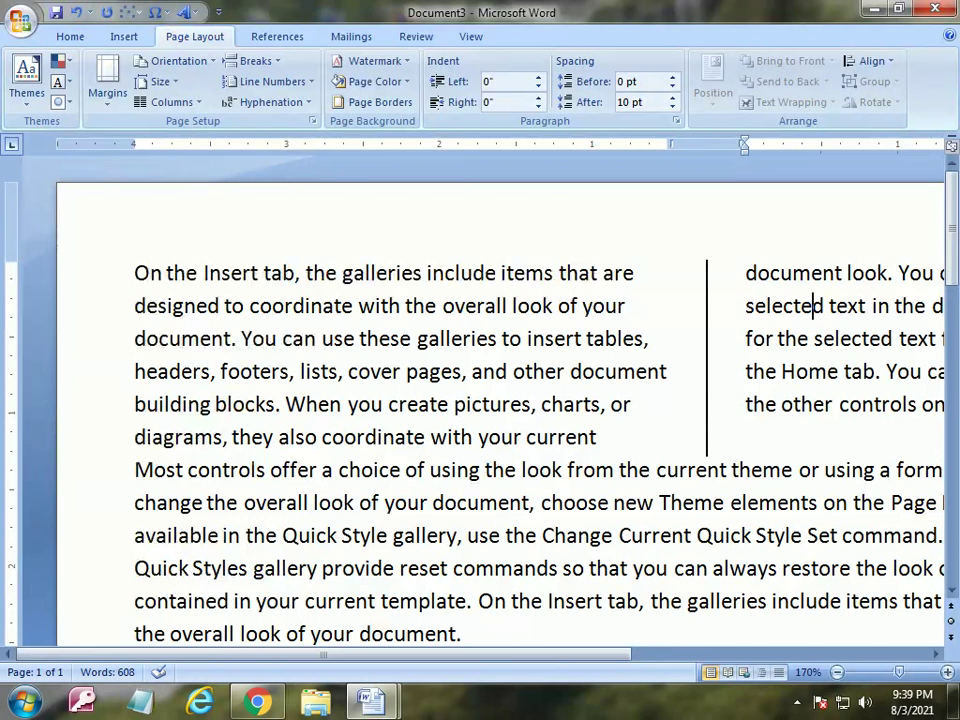
Select the later text and pick Three columns with Equal column width turned off.
mouse_move(134, 502)
mouse_down()
mouse_move(770, 601)
mouse_move(830, 601)
mouse_up()
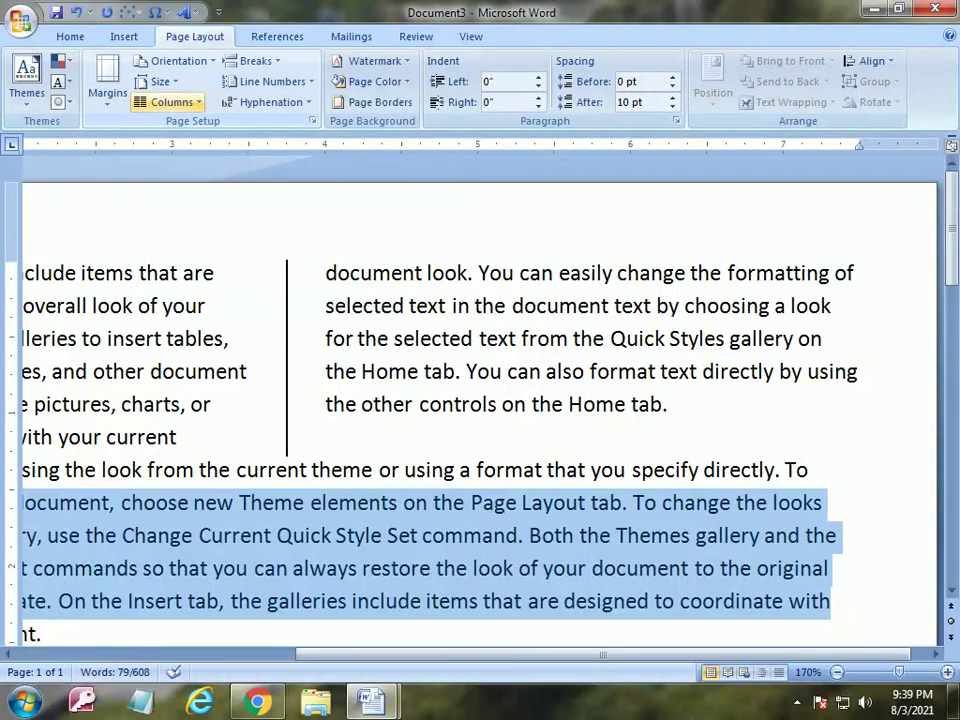
click(172, 102)
click(202, 332)
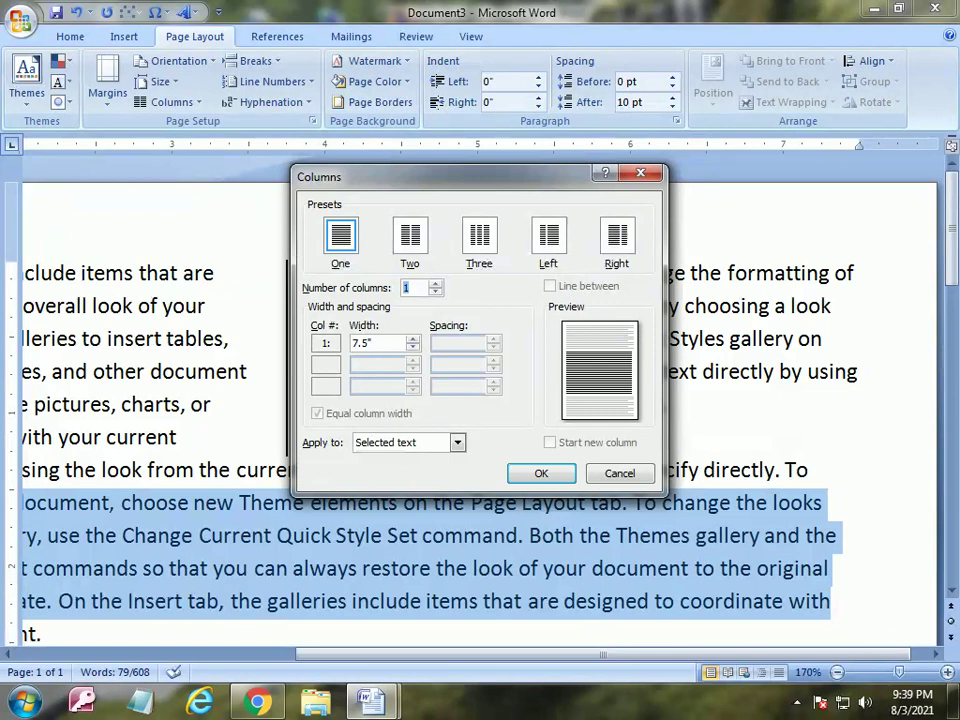
click(479, 236)
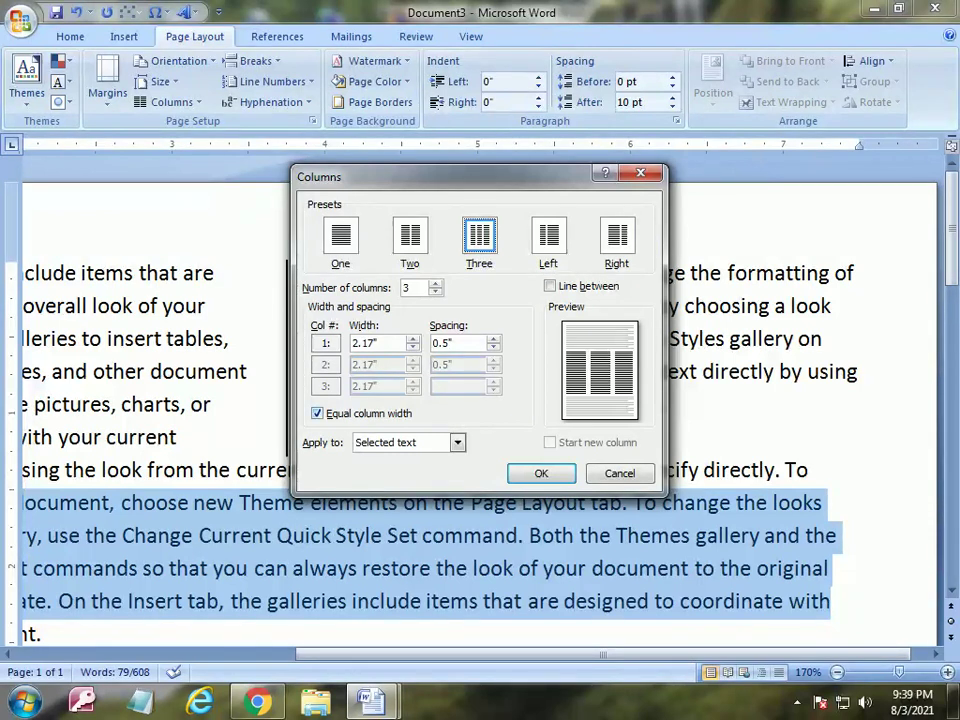
key(alt+e)
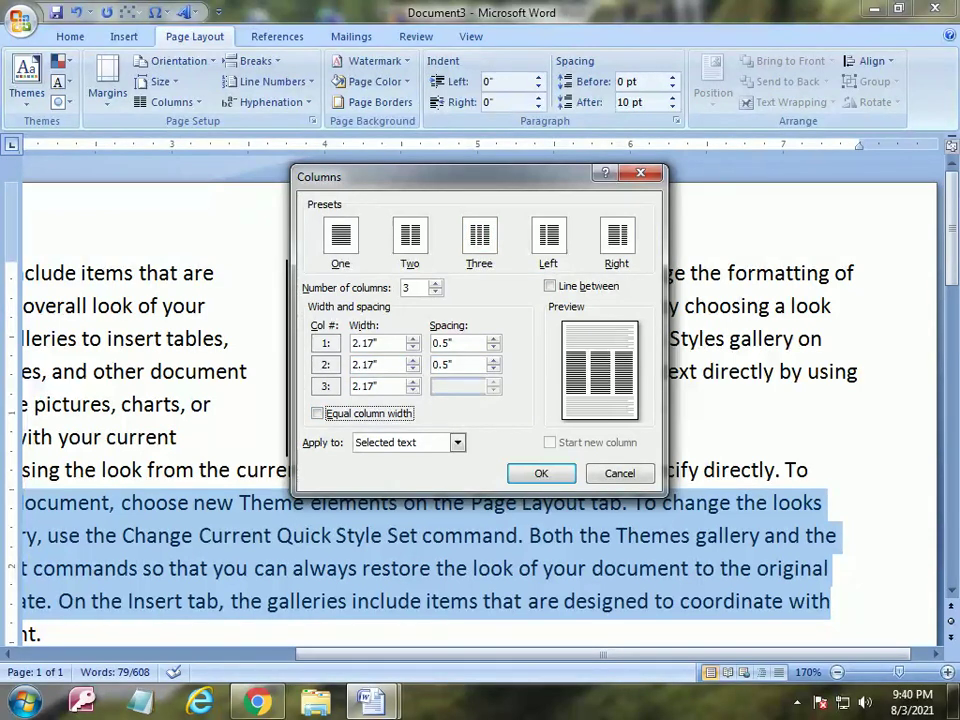
Set column 1 to 3.17" wide and both spacings to 0.3", then apply.
click(353, 343)
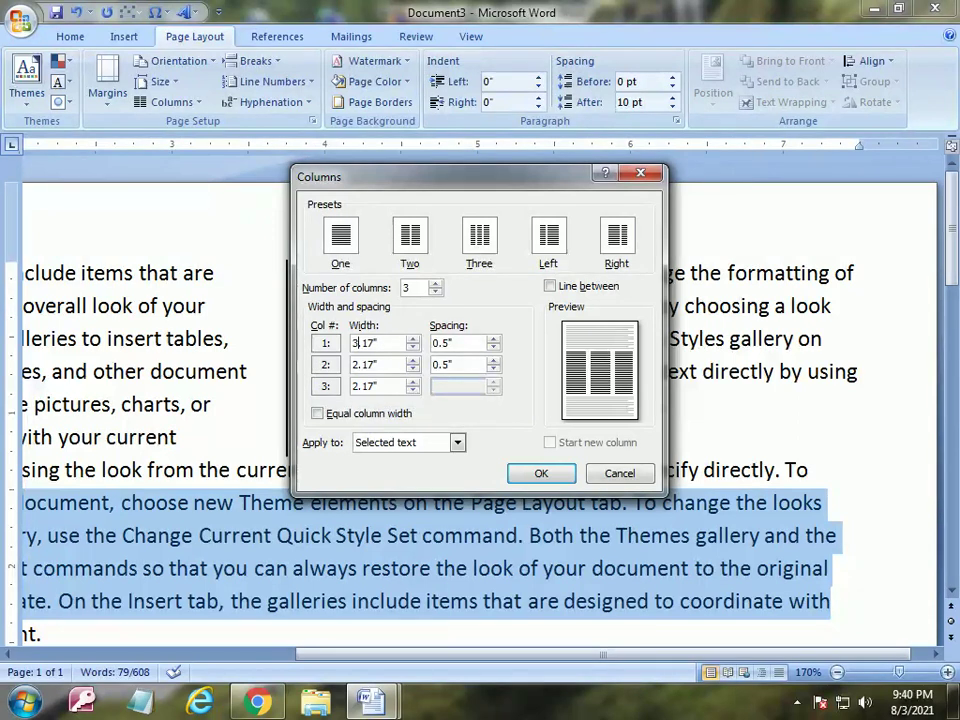
key(BackSpace)
text(3)
click(352, 386)
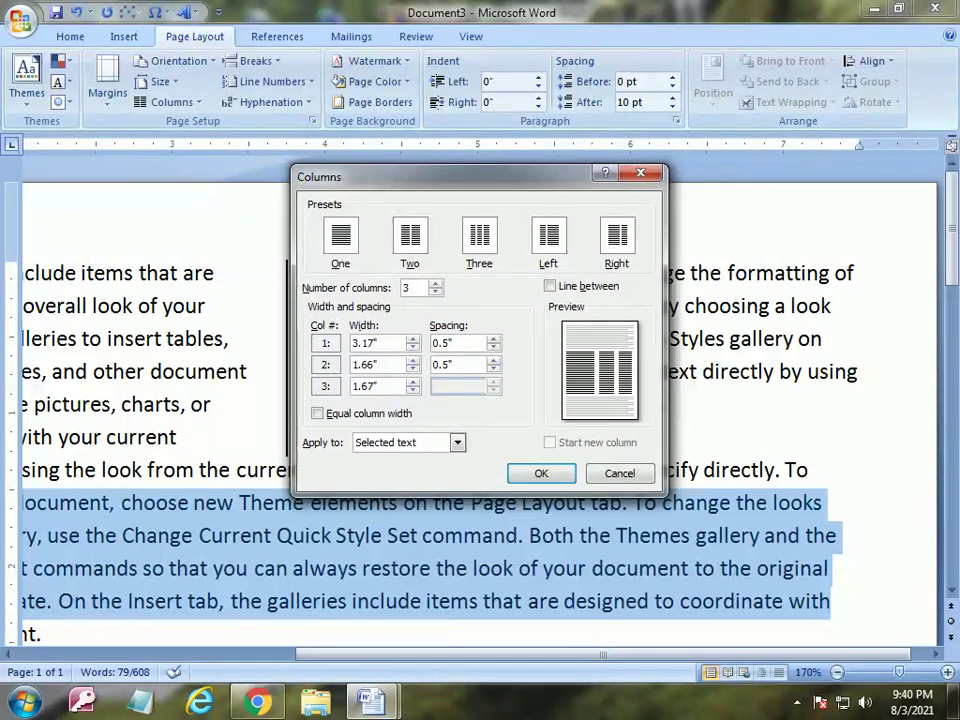
key(Tab)
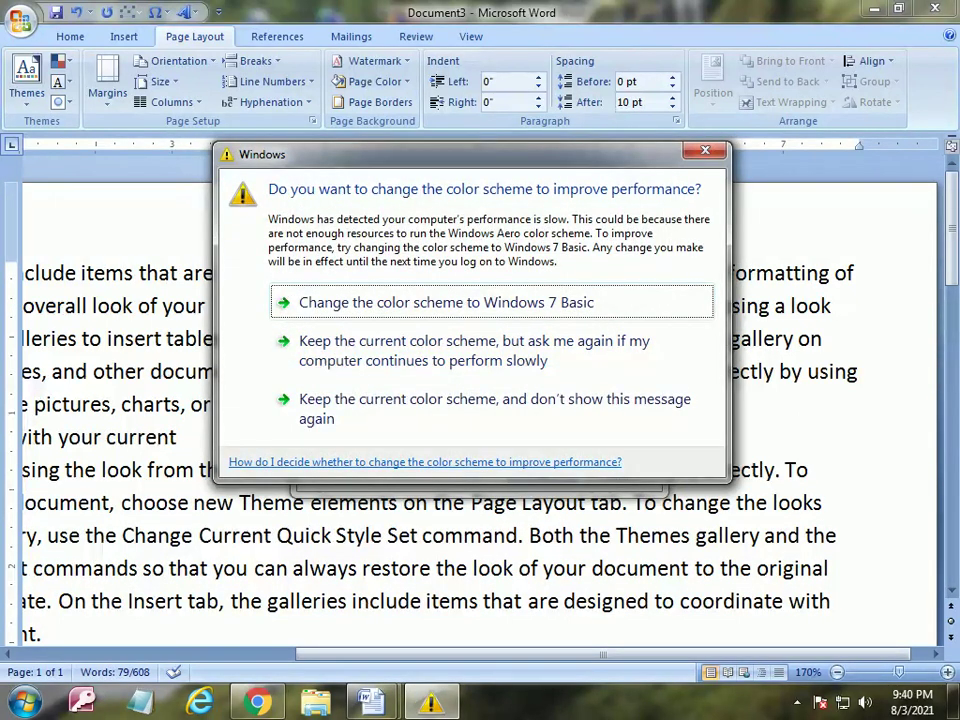
key(Escape)
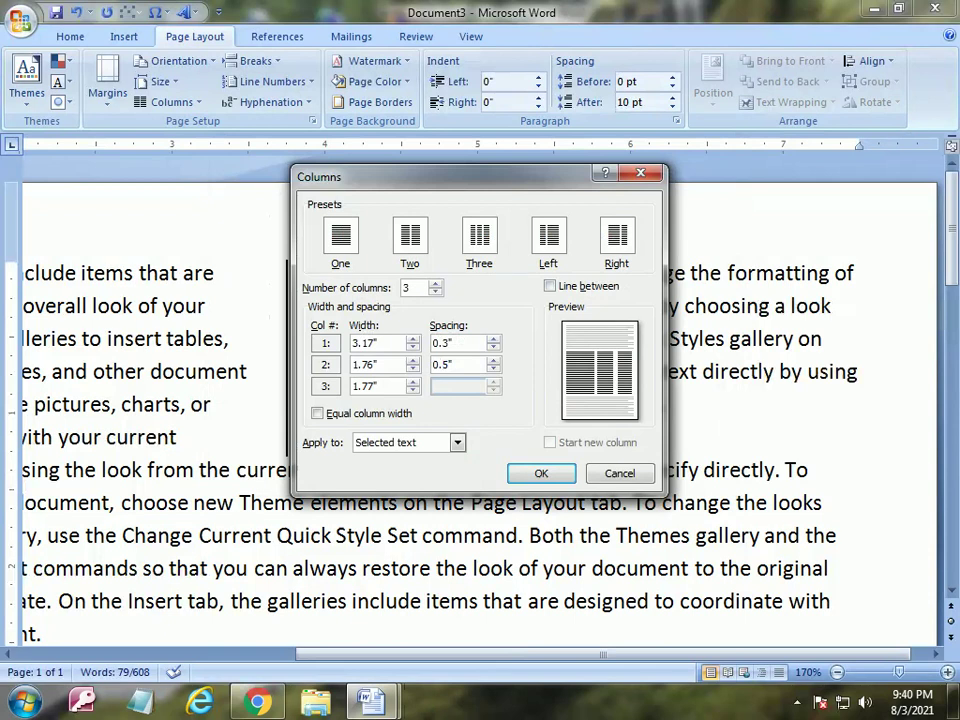
text(0.3)
key(Tab)
key(Return)
Deselect the text and scroll to view the three unequal columns.
click(682, 404)
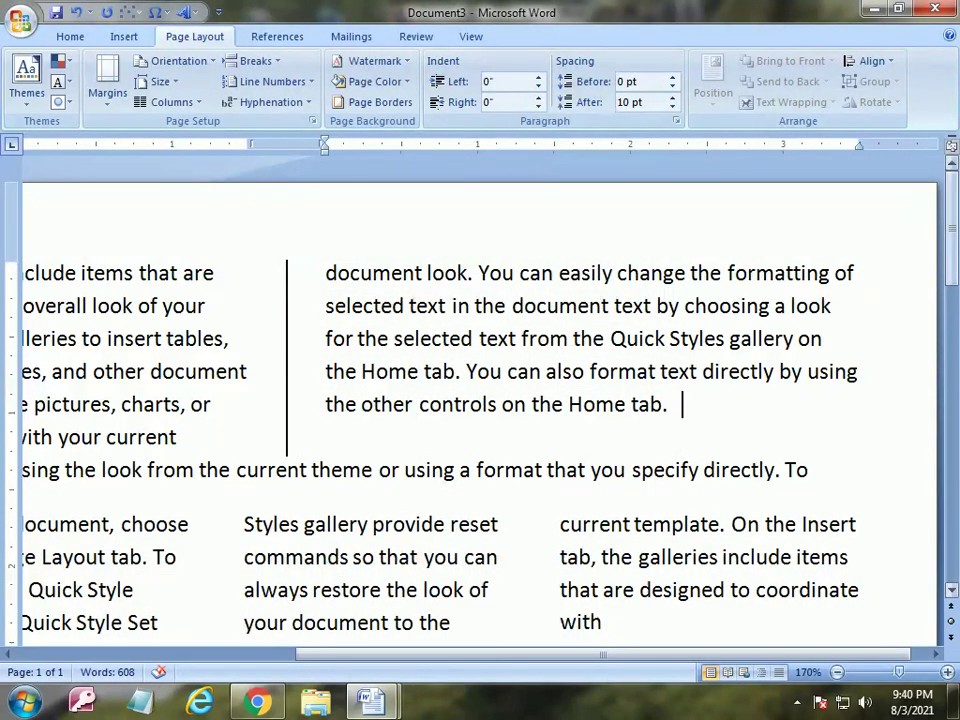
scroll(480, 400, down, 2)
scroll(480, 400, down, 2)
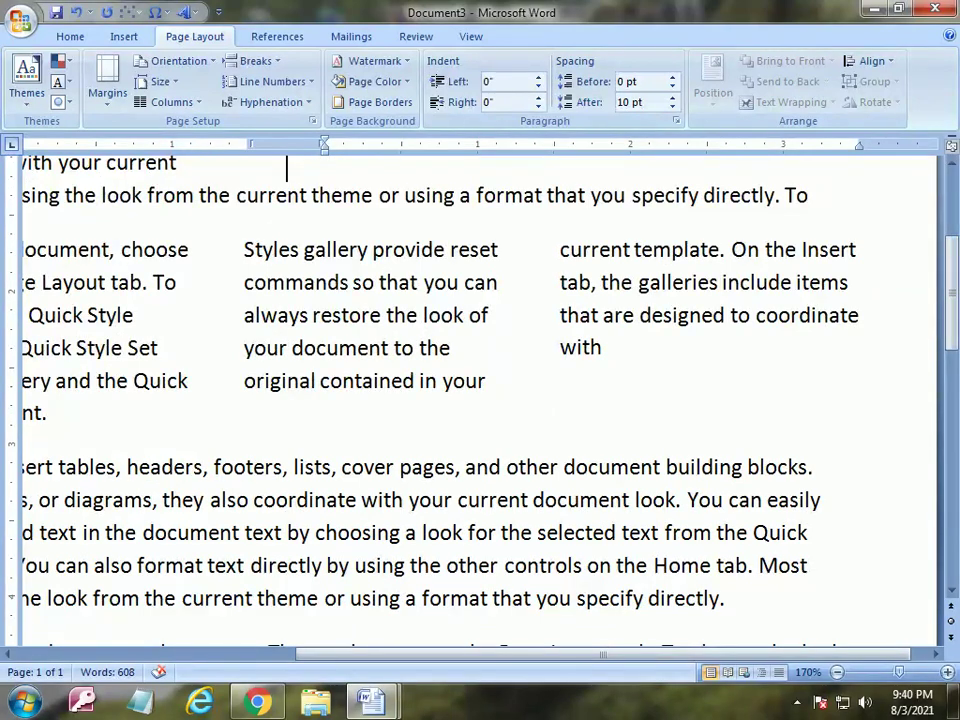
scroll(480, 400, left, 3)
scroll(480, 400, left, 3)
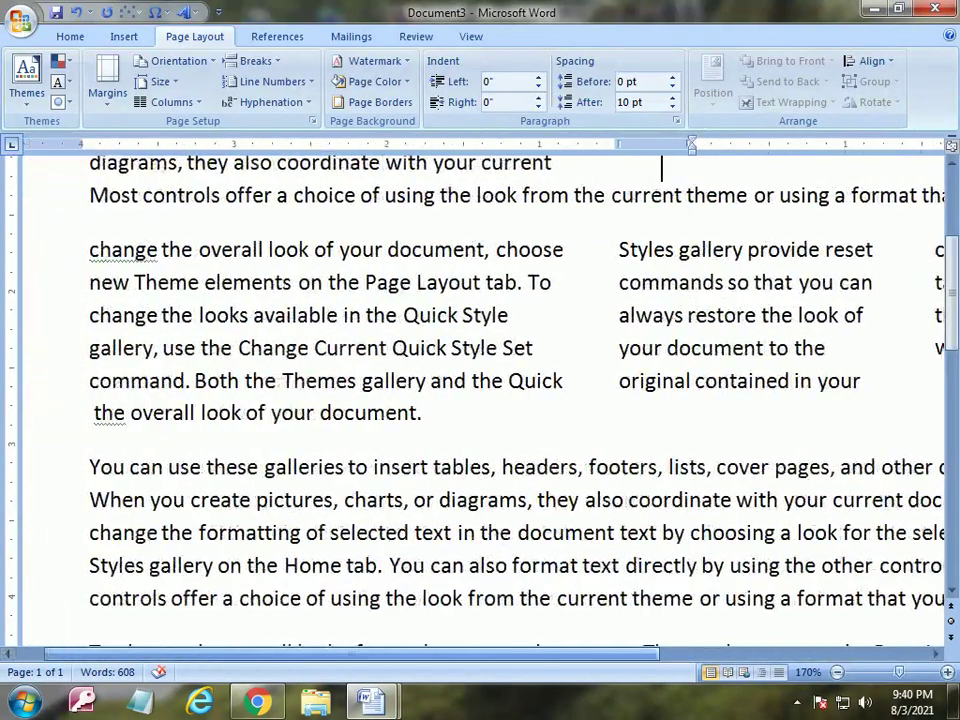
Try extending a line-by-line selection through the column text, then undo it.
key(Up)
key(Up)
key(Up)
key(shift+Down)
key(shift+Down)
key(shift+Down)
key(shift+Down)
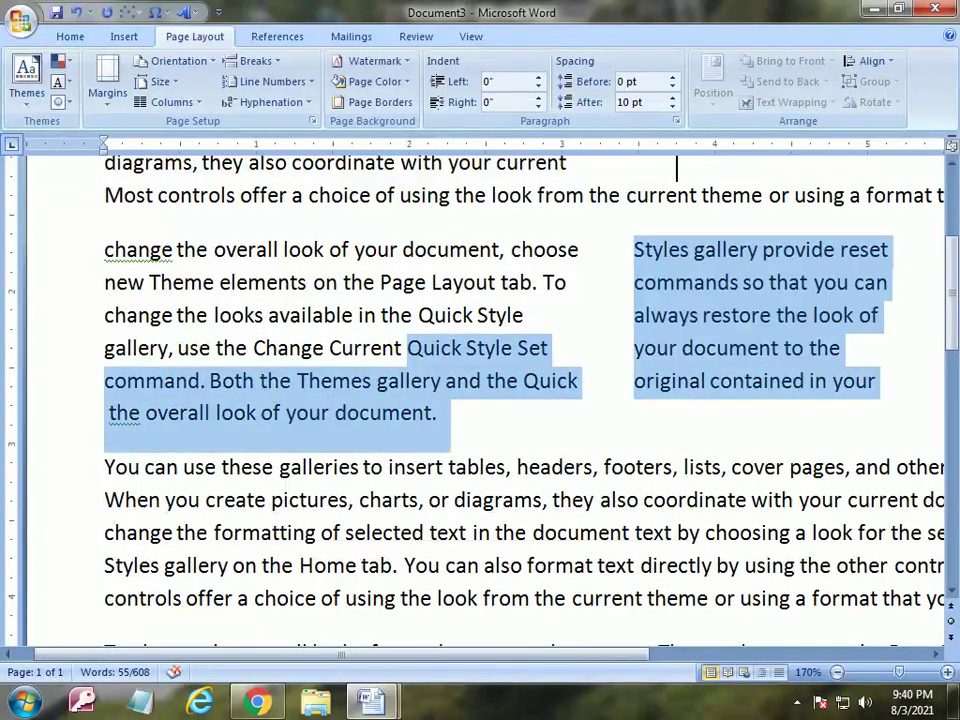
key(Up)
scroll(480, 400, right, 3)
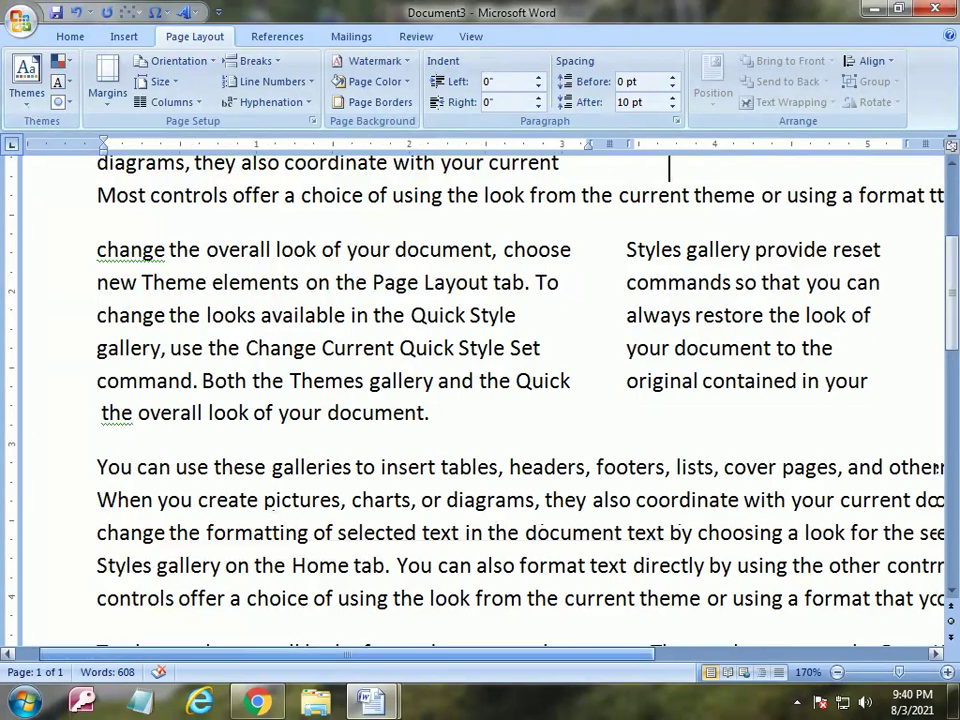
key(shift+Down)
key(shift+Down)
key(shift+Down)
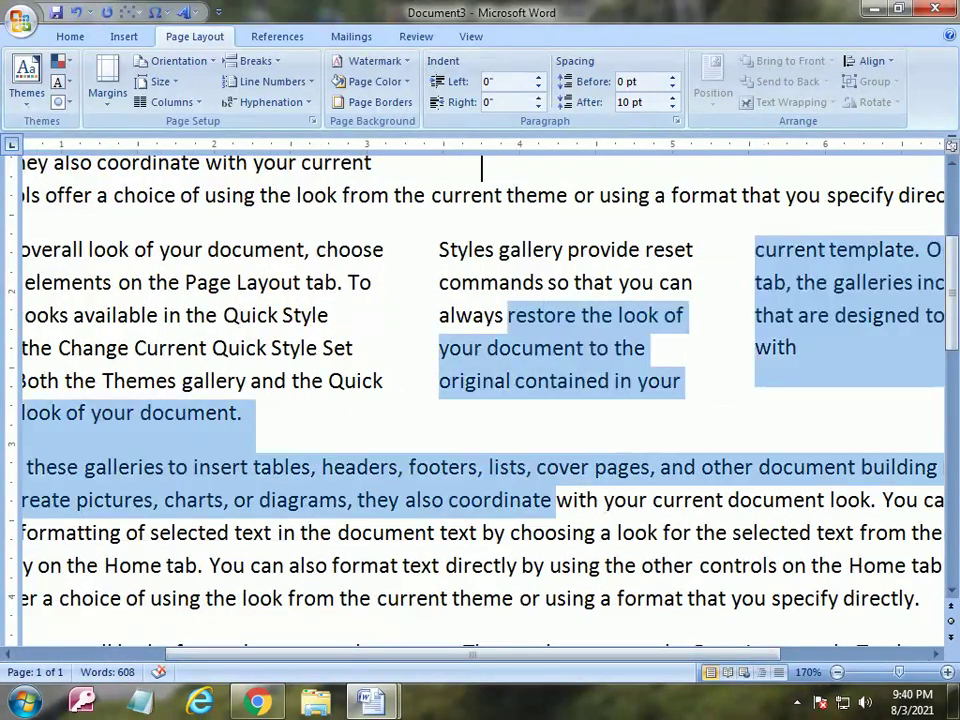
scroll(480, 400, left, 1)
scroll(480, 400, left, 1)
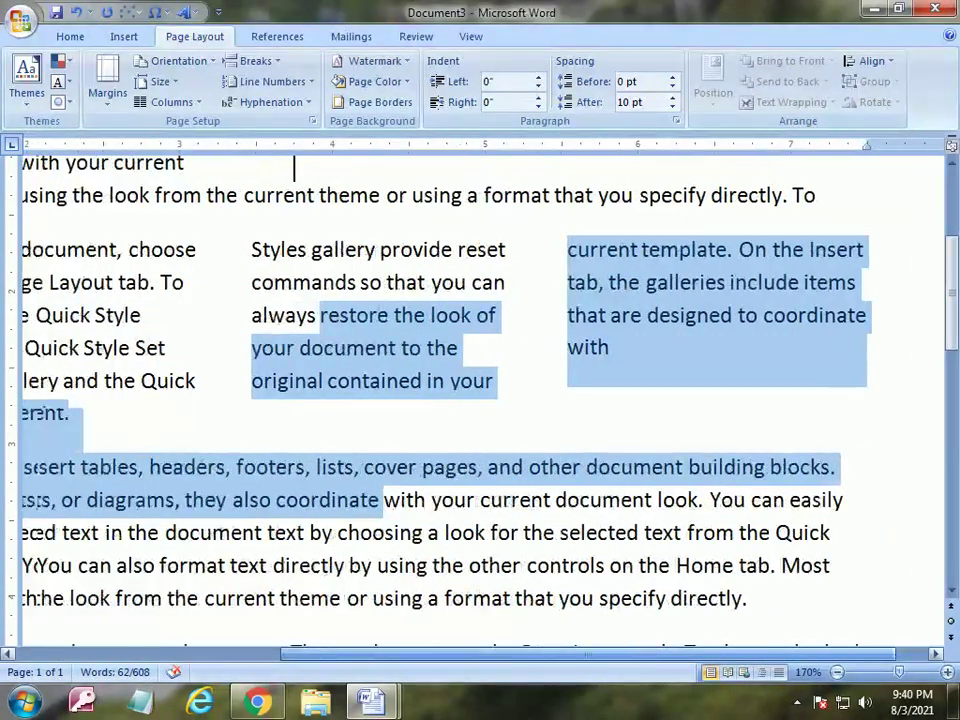
scroll(480, 400, left, 1)
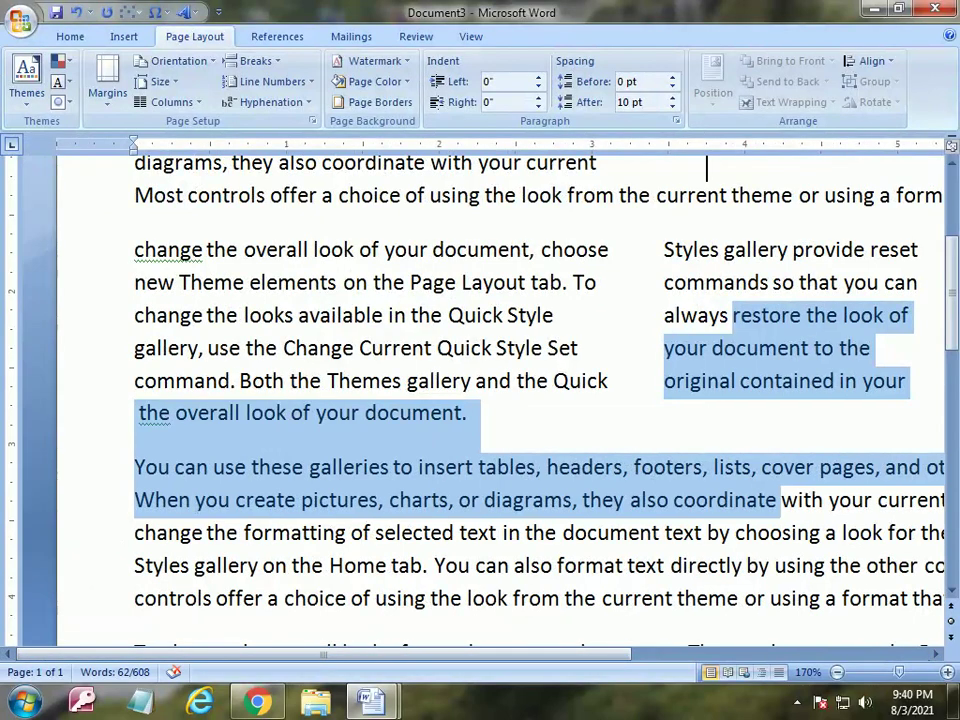
key(ctrl+Up)
key(shift+Down)
key(shift+Down)
key(shift+Down)
key(shift+Down)
key(shift+Down)
key(shift+Down)
key(shift+Down)
key(shift+Down)
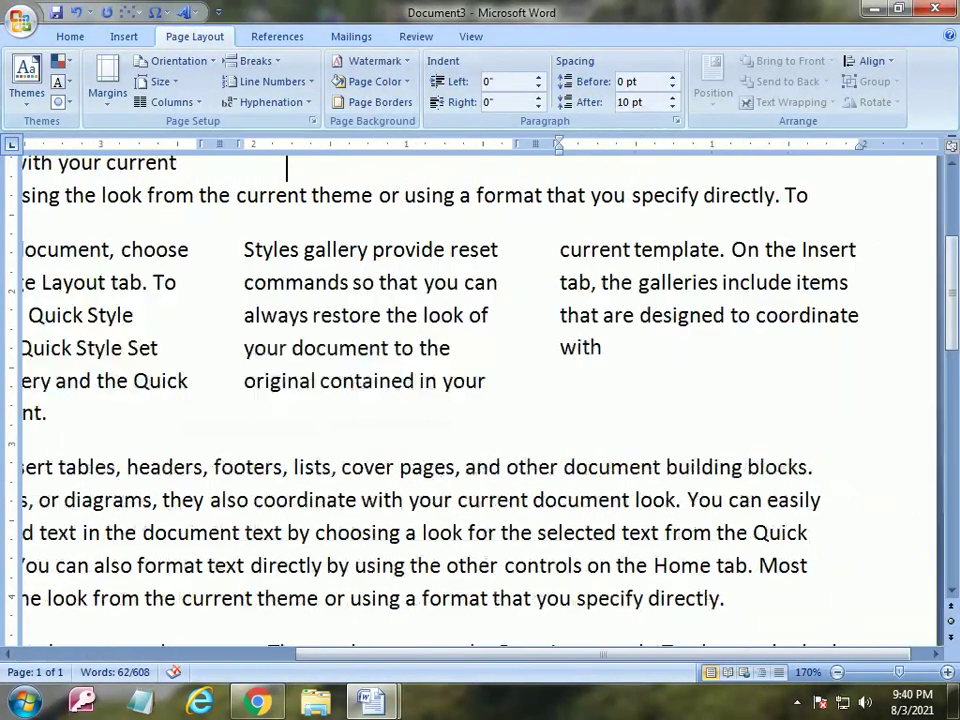
key(ctrl+z)
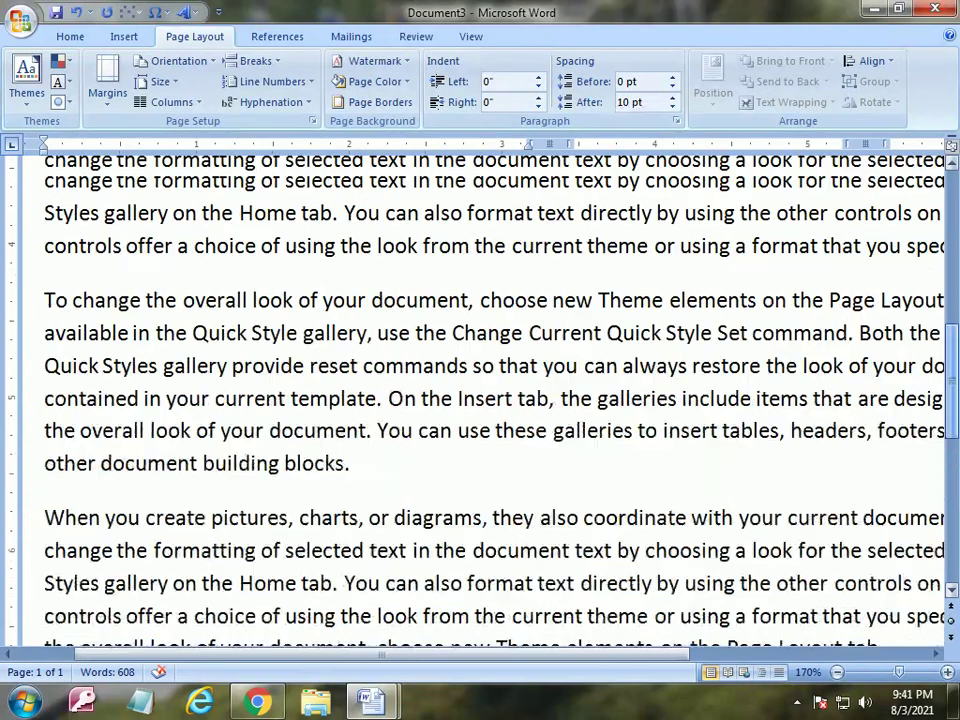
Select the whole three-column section and open the Columns dropdown.
scroll(480, 400, up, 3)
scroll(480, 400, up, 3)
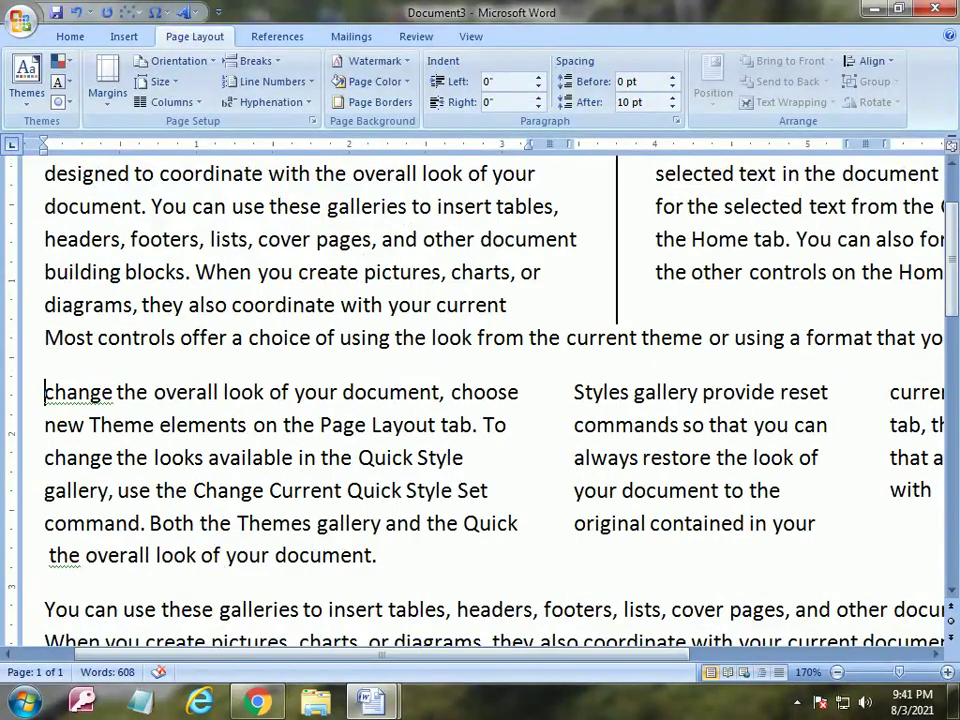
key(shift+Down)
key(shift+Down)
key(shift+Down)
key(shift+Down)
key(shift+Down)
key(shift+Down)
key(shift+Down)
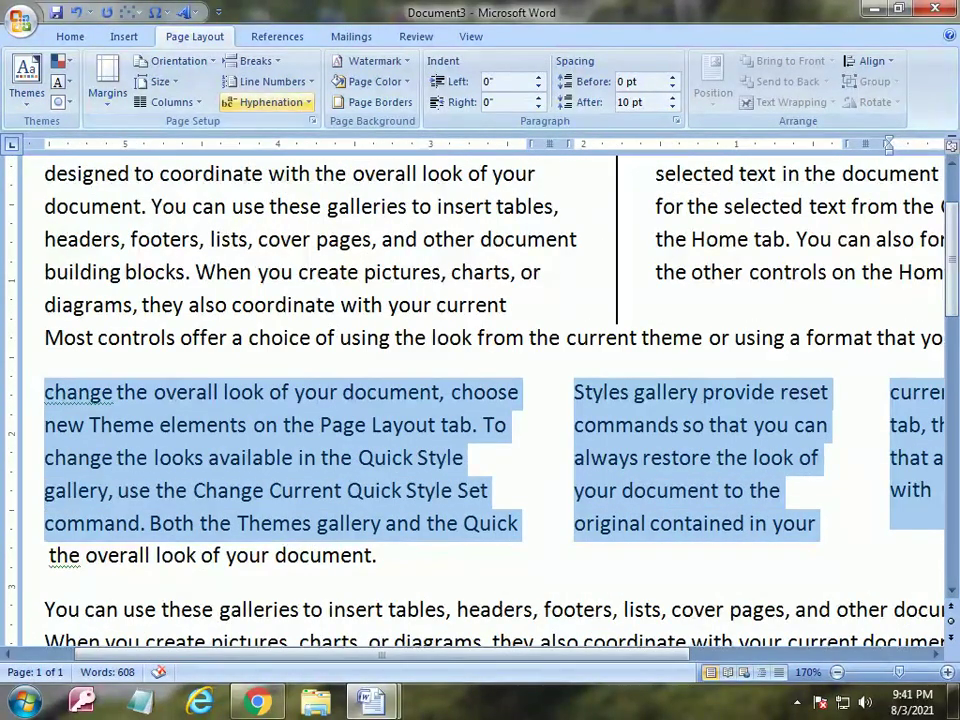
click(170, 102)
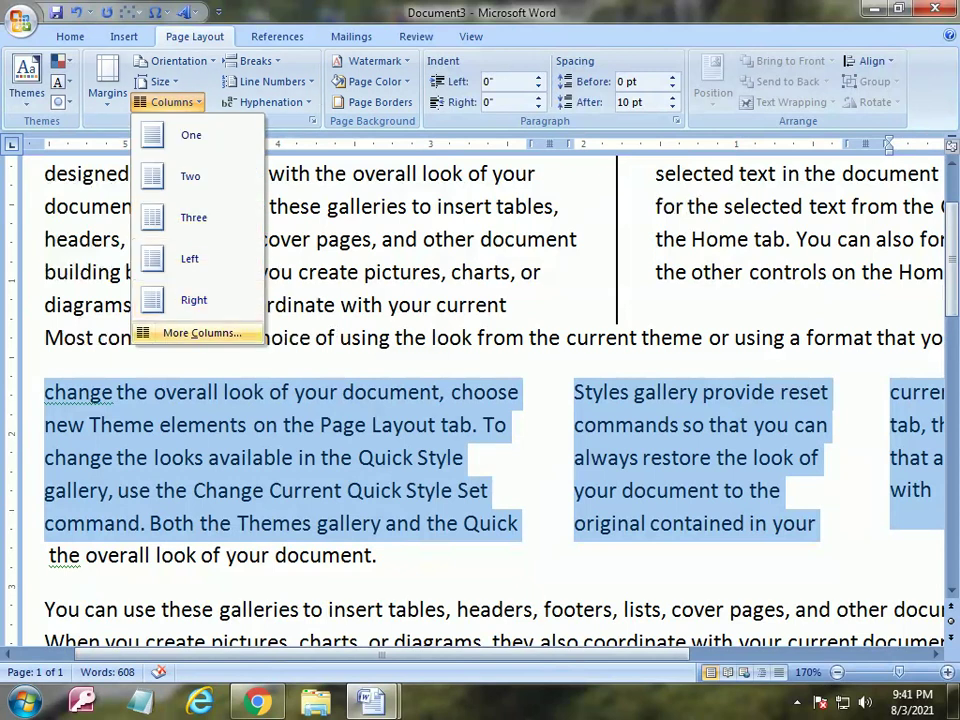
Turn on Line between in More Columns and scroll to review the dividers.
click(200, 333)
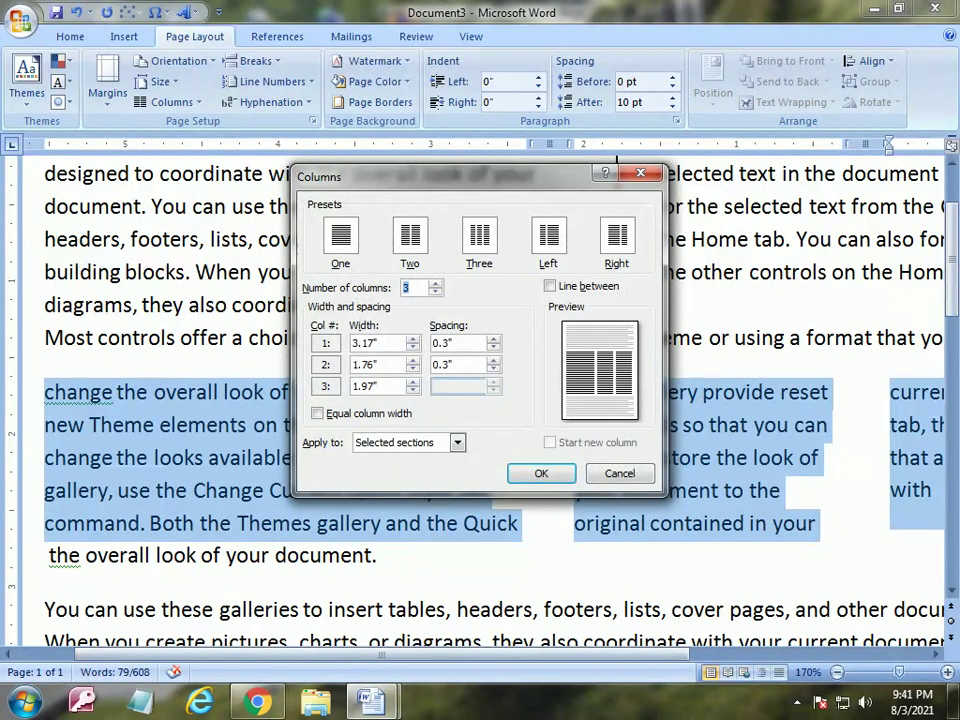
key(alt+b)
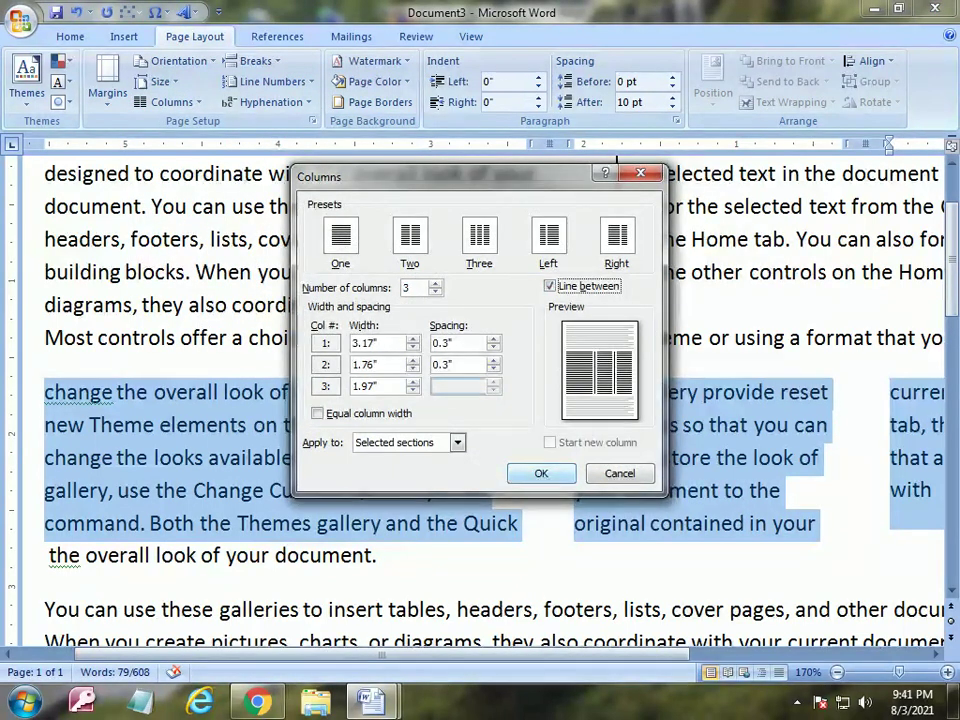
key(Return)
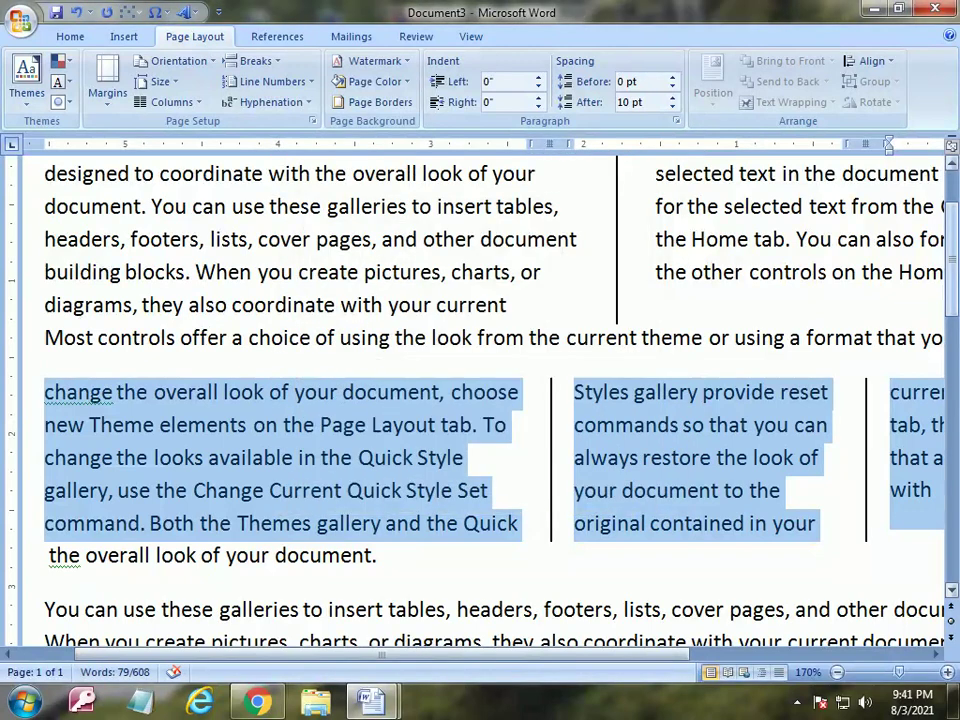
scroll(480, 400, down, 2)
scroll(480, 400, up, 1)
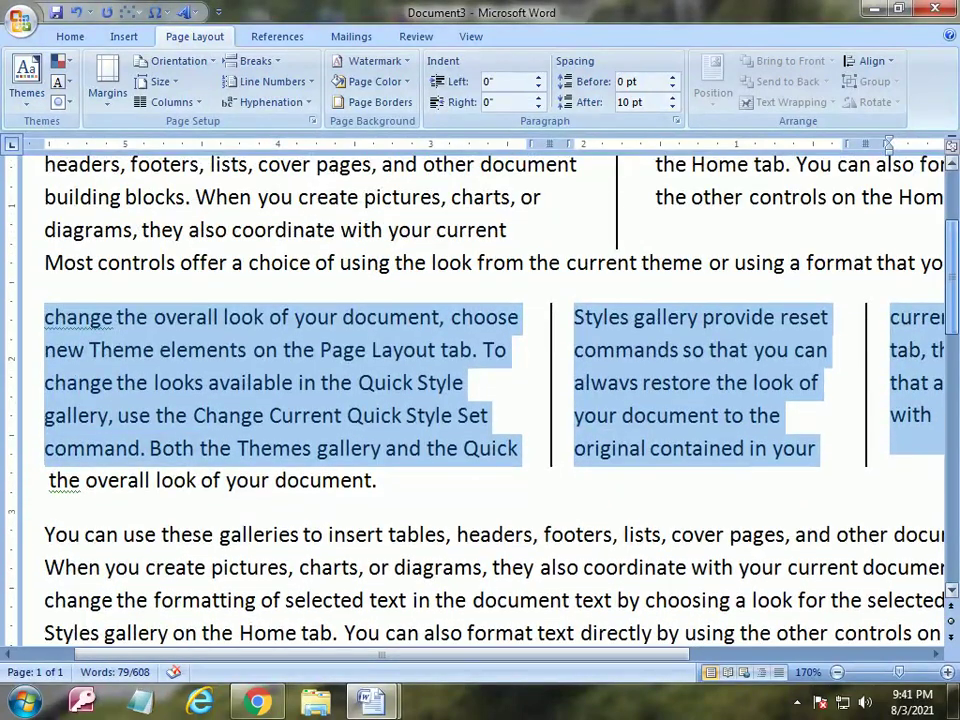
scroll(480, 400, down, 1)
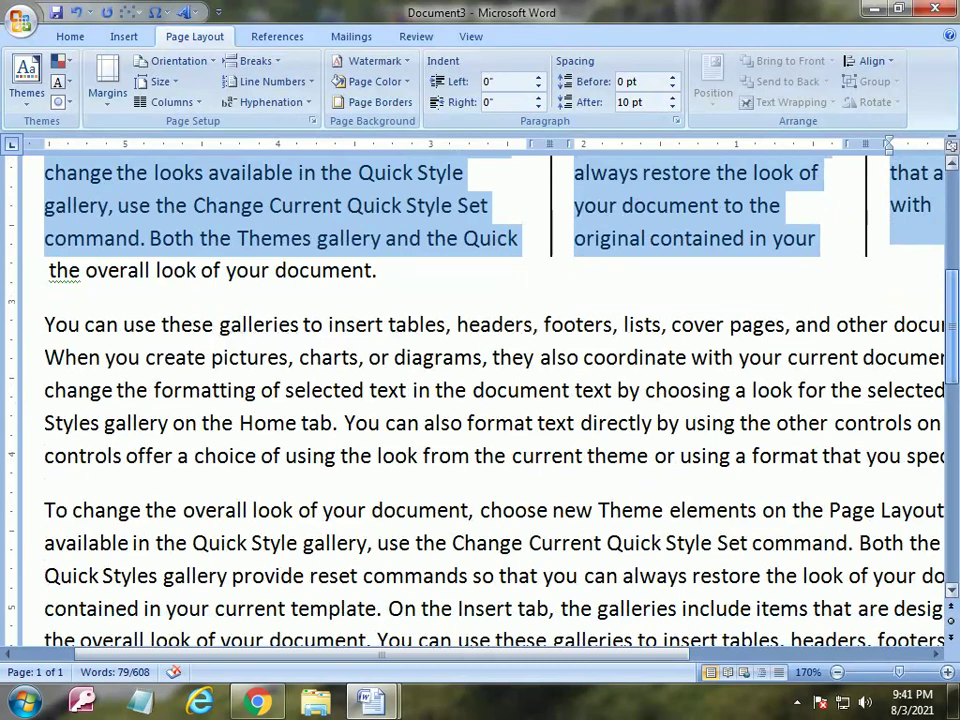
scroll(490, 400, up, 2)
scroll(490, 400, up, 1)
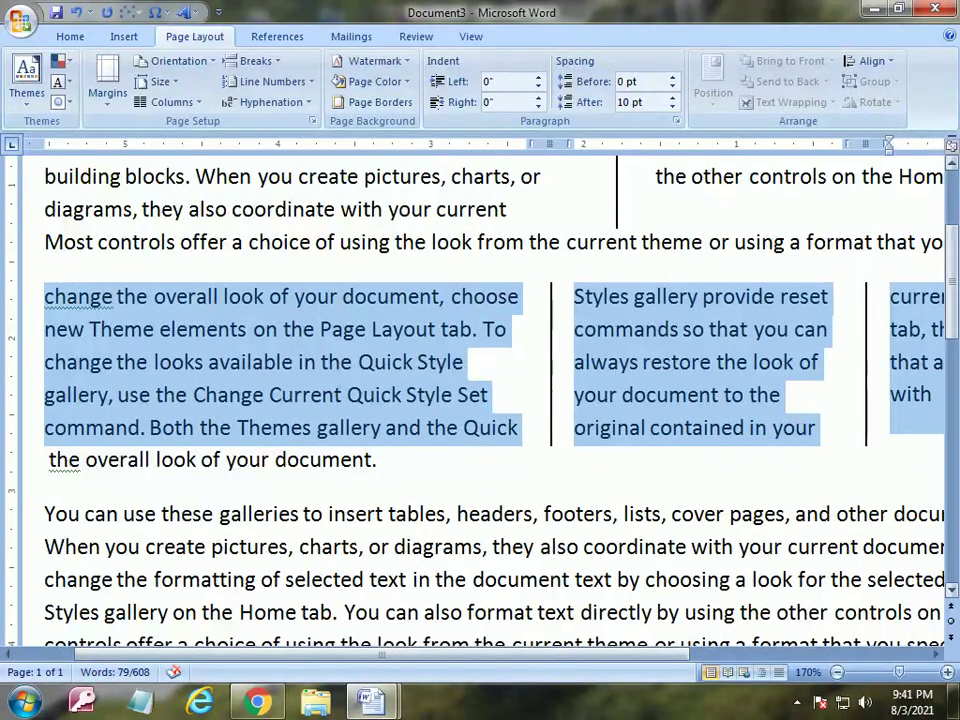
scroll(490, 400, down, 1)
scroll(490, 400, down, 2)
scroll(490, 400, down, 1)
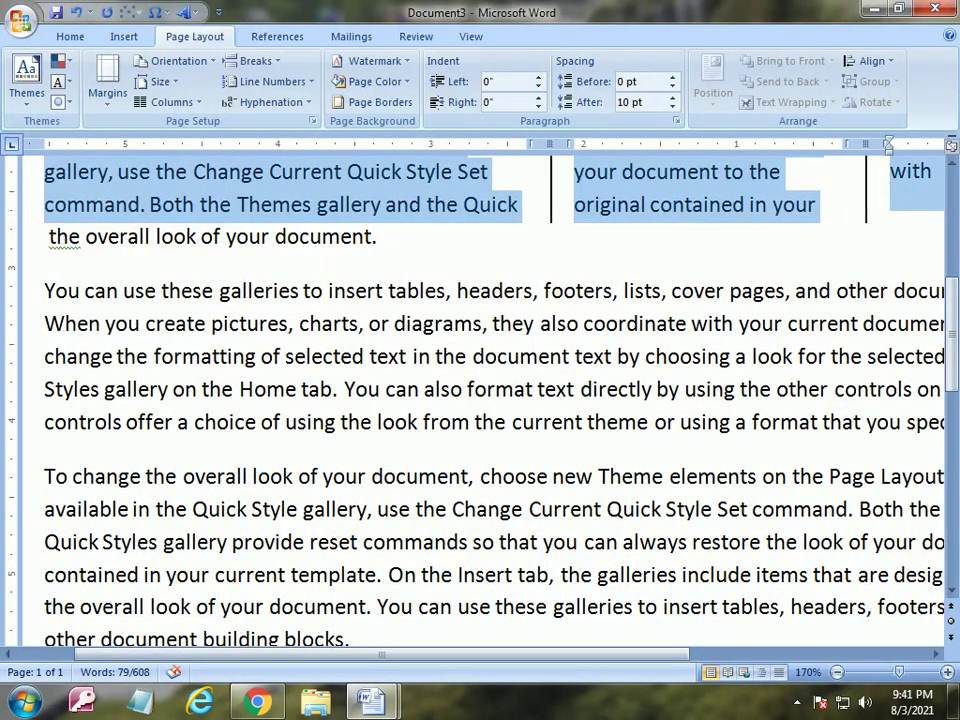
Reopen More Columns to check the 3.17", 1.76" and 1.97" widths, then close it.
click(168, 102)
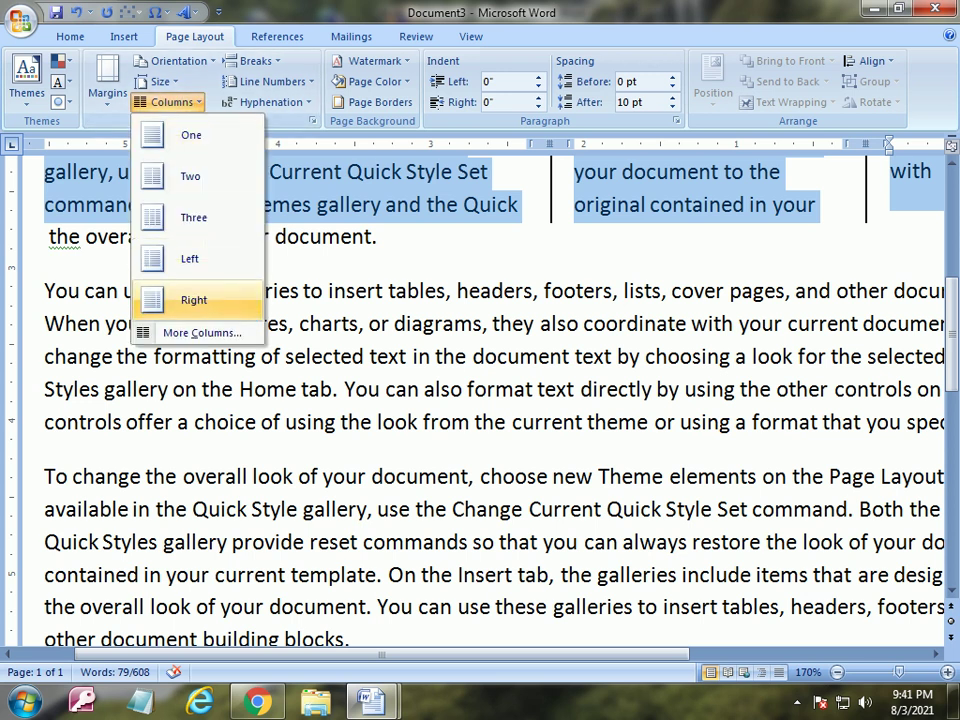
click(200, 333)
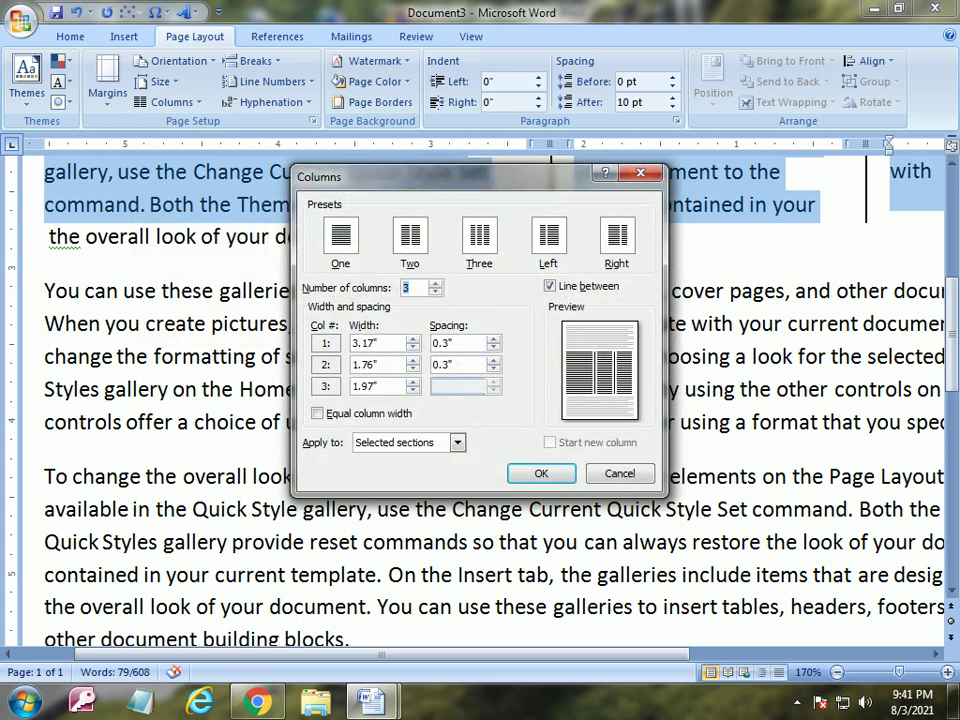
key(Return)
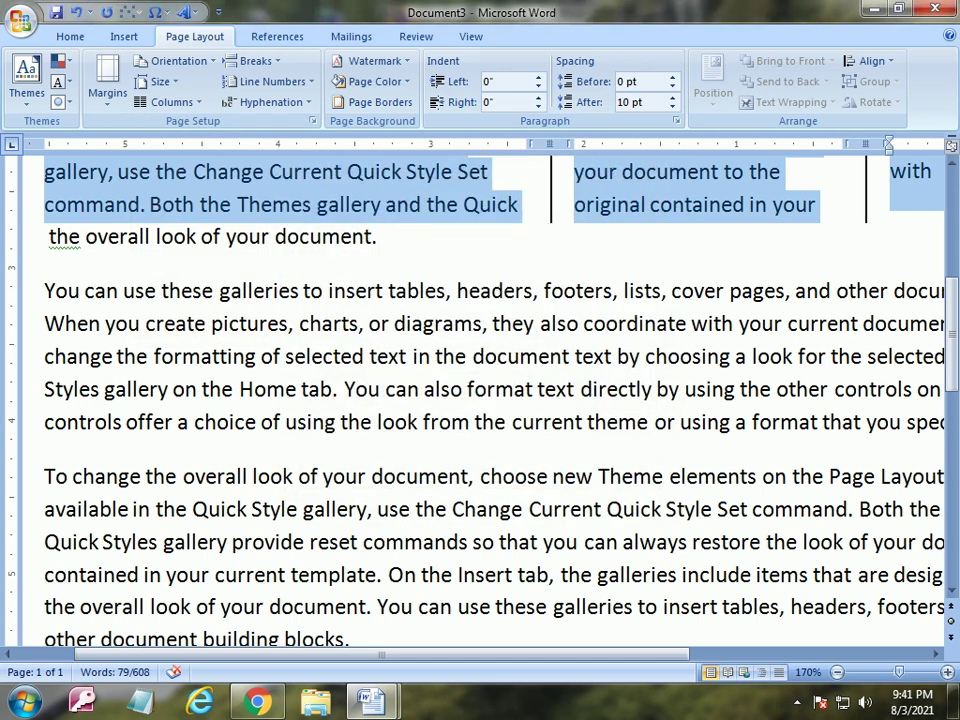
Format the 'You can use these galleries' paragraph with the Left two-column preset and a line between.
mouse_move(44, 290)
mouse_down()
mouse_move(289, 323)
mouse_move(681, 421)
mouse_move(945, 440)
mouse_up()
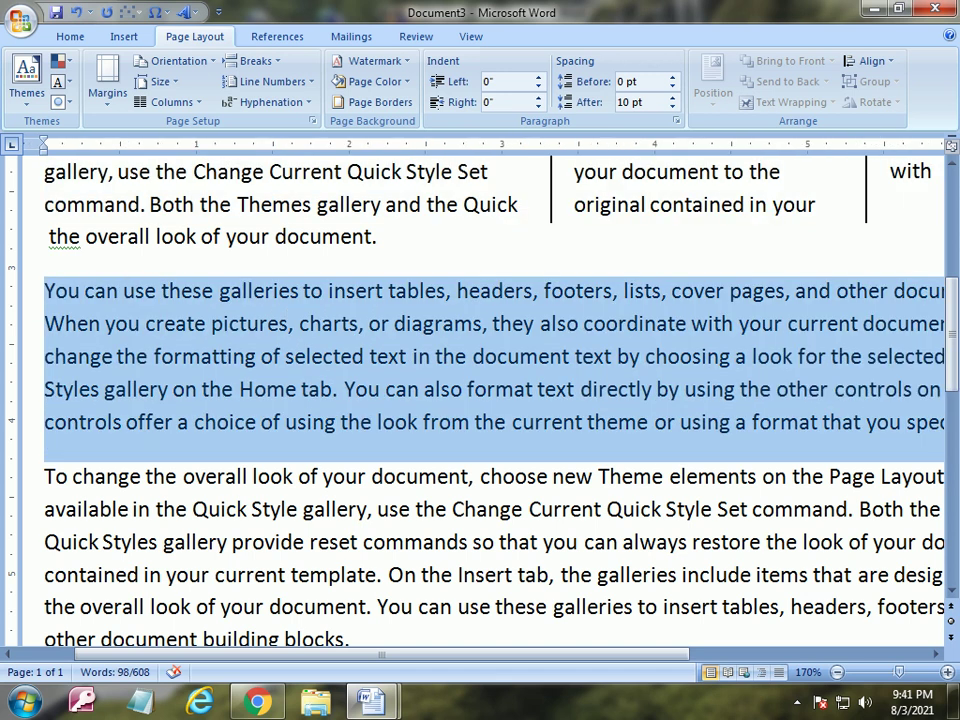
click(172, 102)
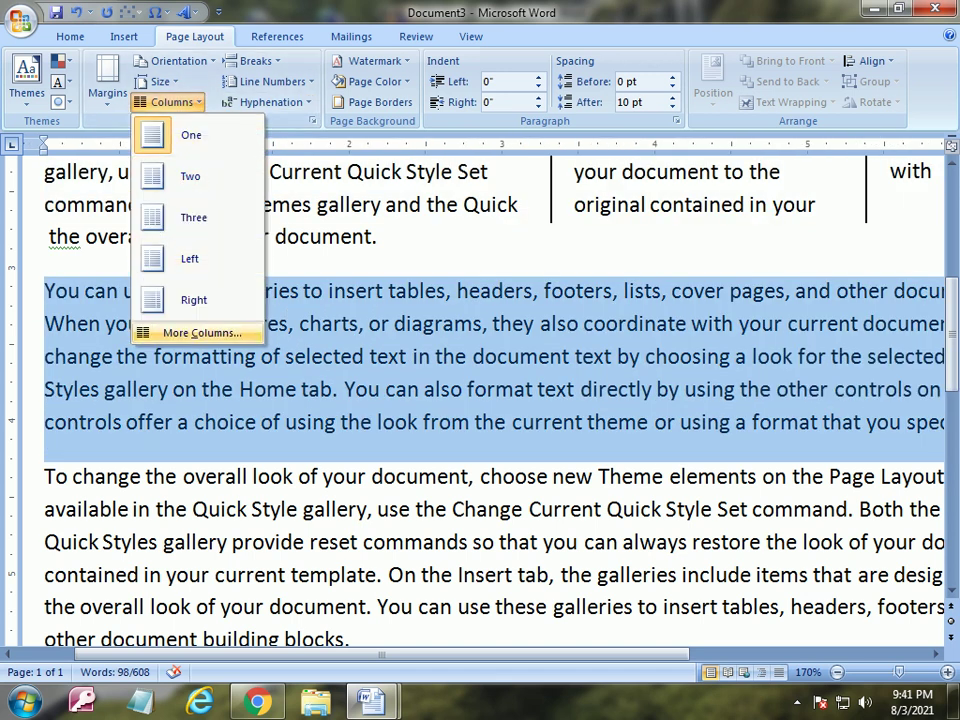
click(200, 332)
key(alt+l)
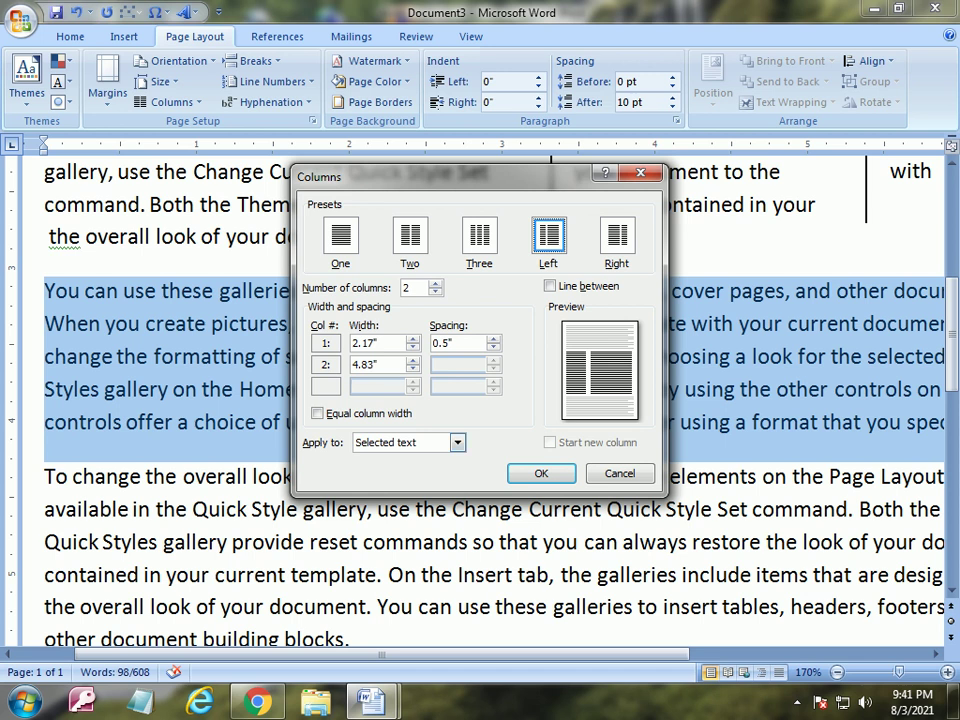
key(alt+b)
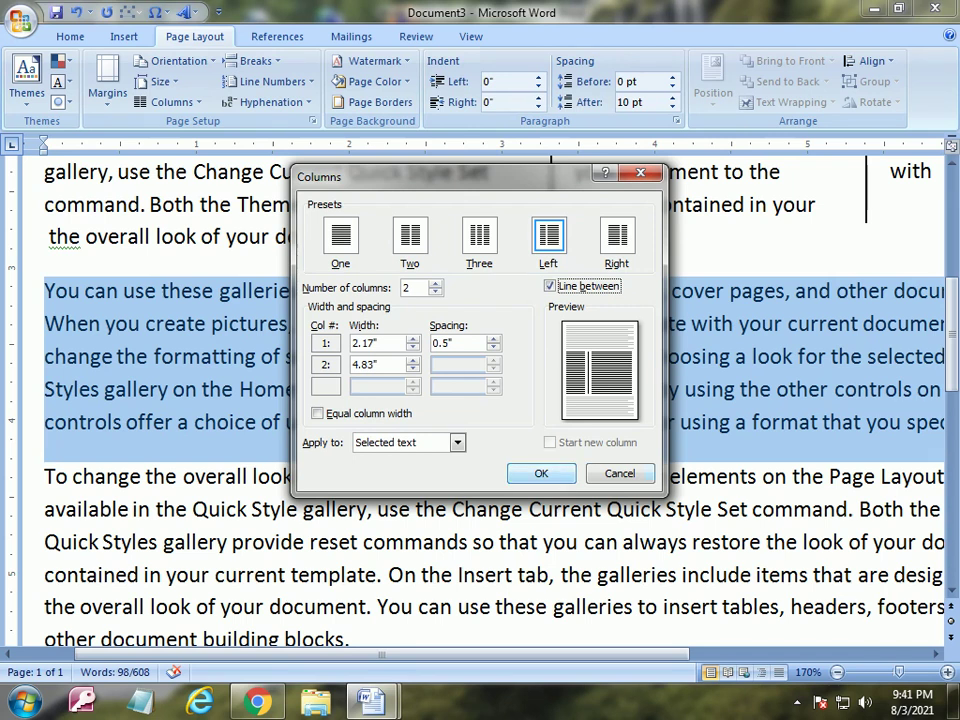
key(Return)
click(489, 455)
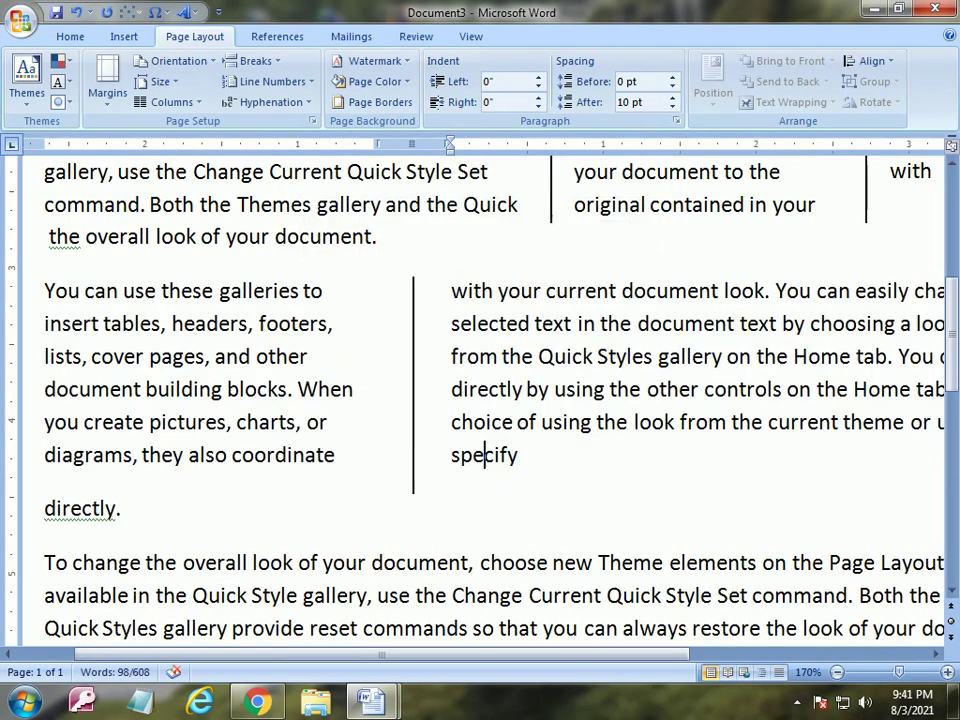
scroll(489, 455, right, 3)
scroll(480, 400, right, 5)
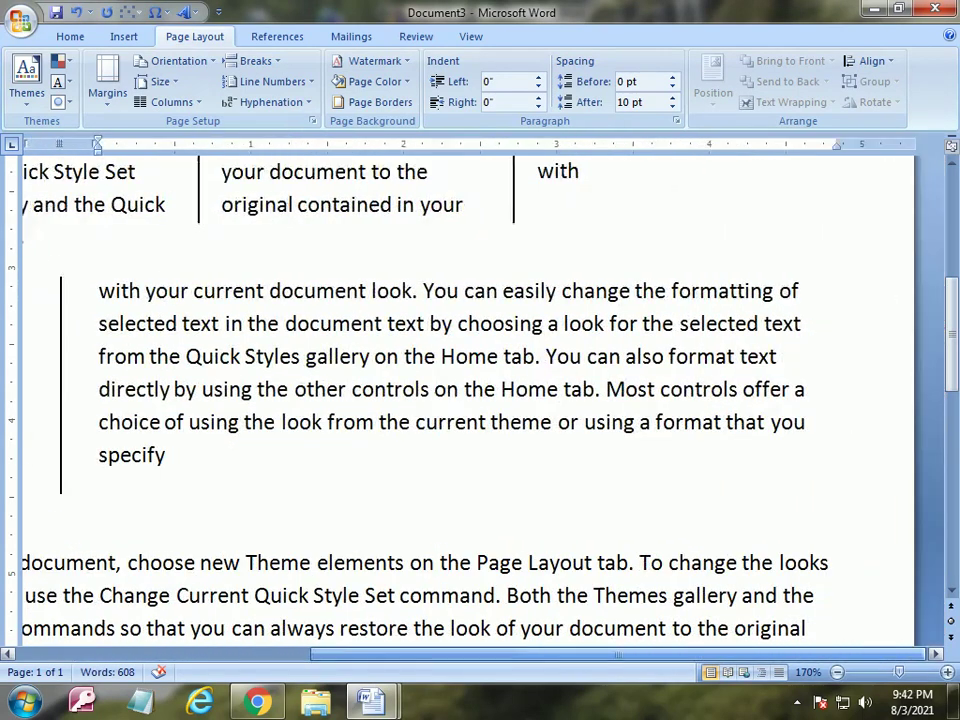
scroll(480, 400, left, 10)
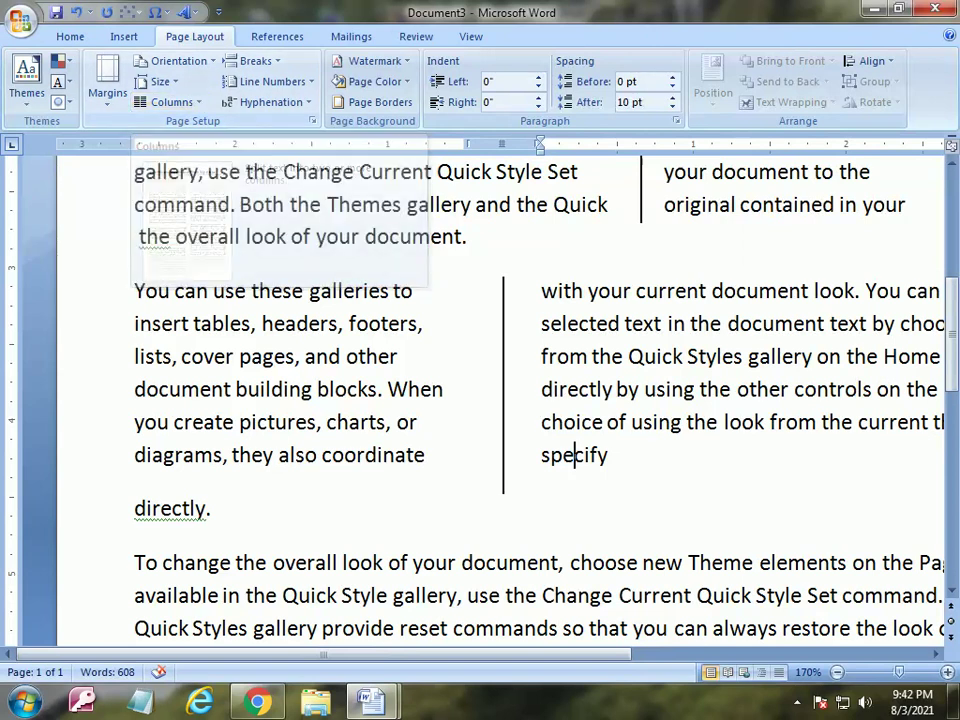
scroll(433, 341, down, 3)
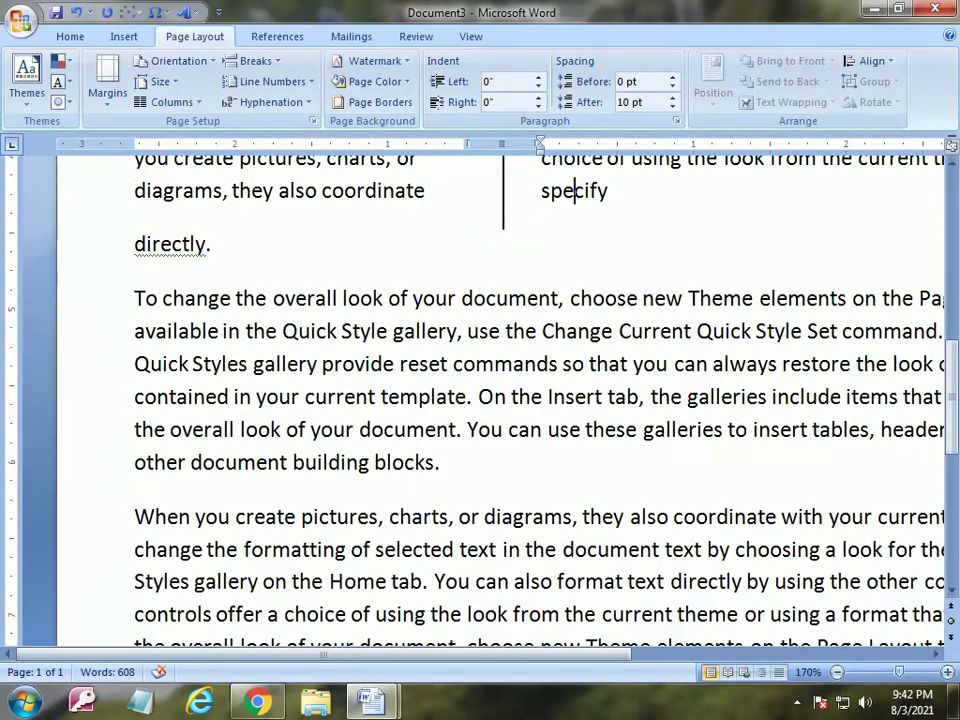
Give the 'To change the overall look' paragraph the Right column preset with a dividing line.
drag(134, 298, 445, 480)
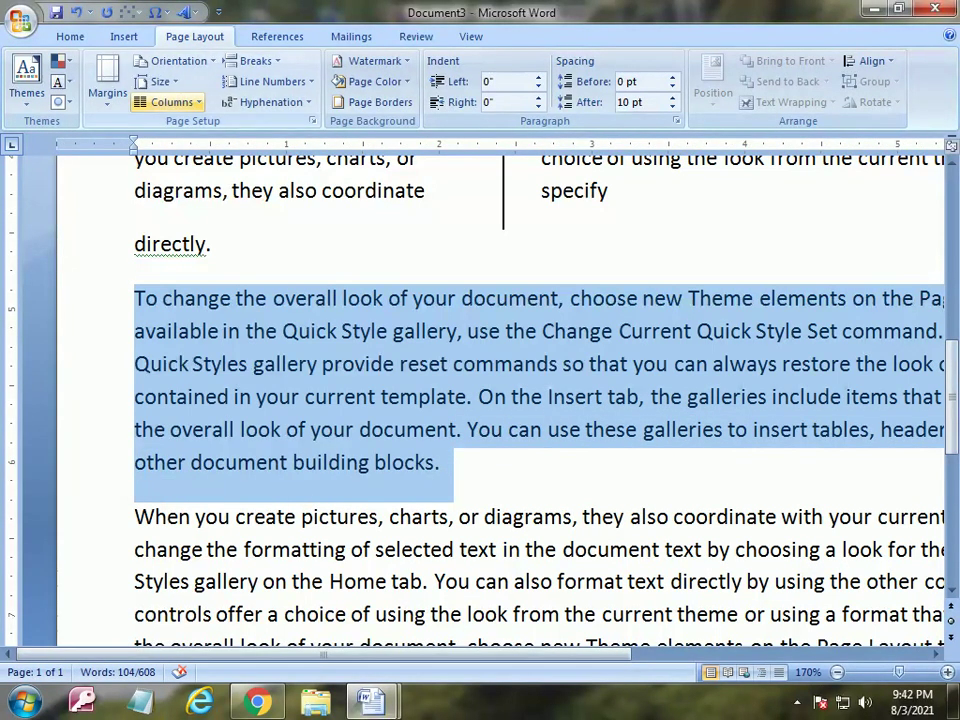
click(172, 102)
click(200, 332)
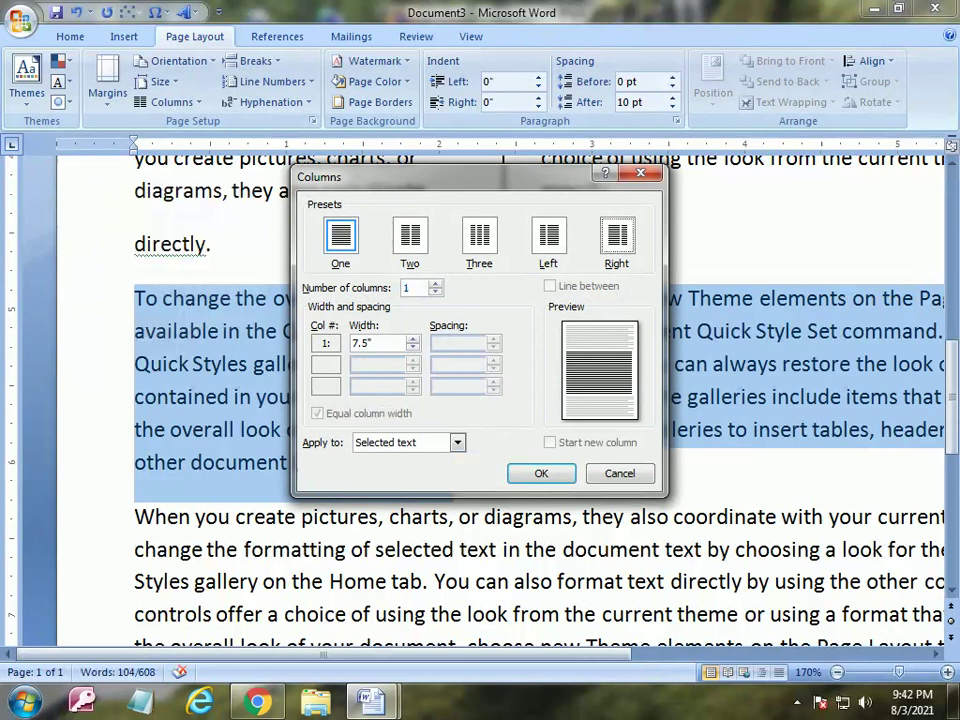
click(617, 236)
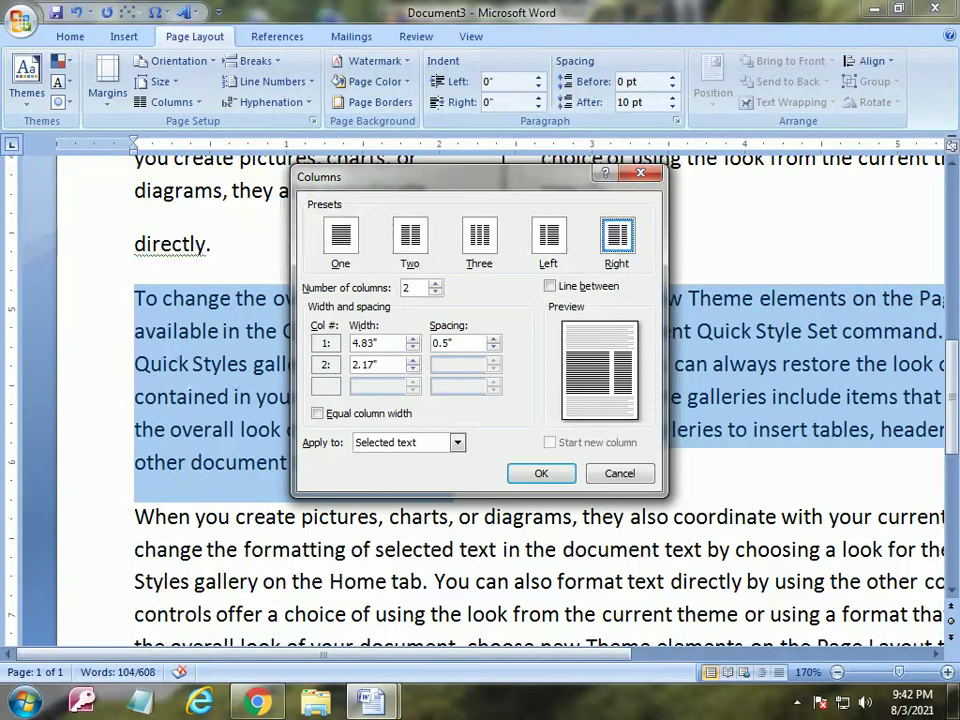
key(alt+w)
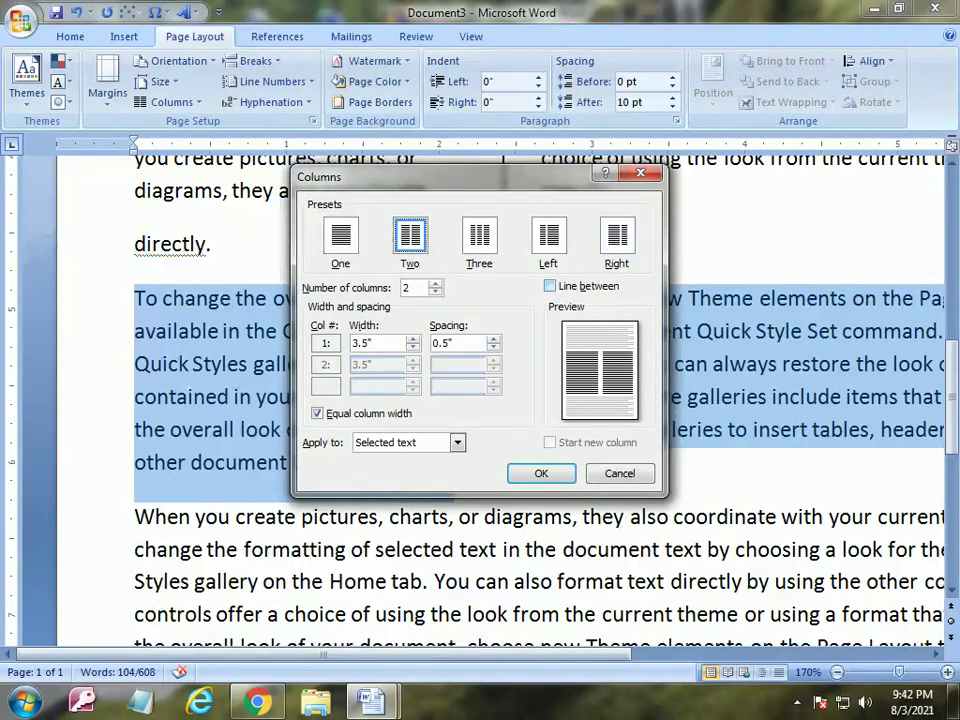
key(alt+b)
key(alt+r)
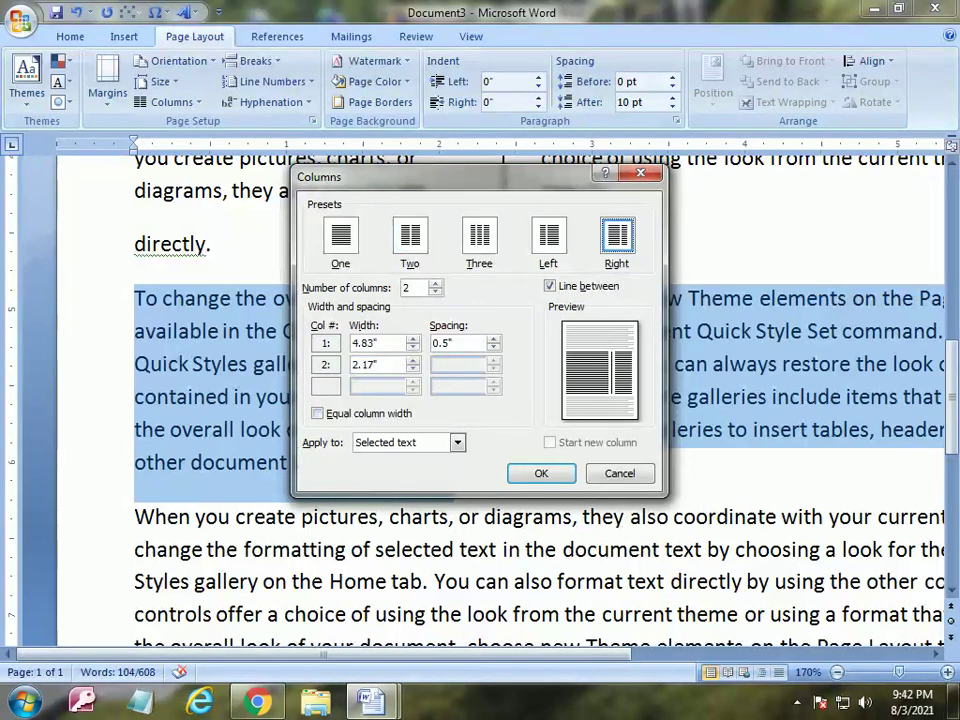
key(Return)
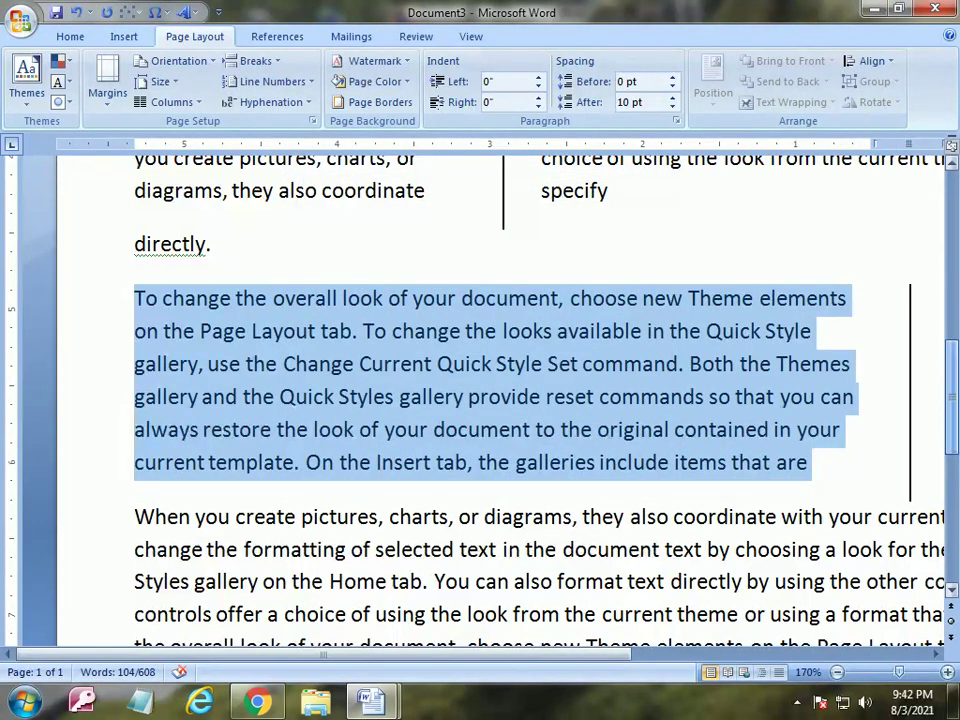
Scroll through the document to check the new column sections.
scroll(480, 400, up, 2)
scroll(480, 400, up, 2)
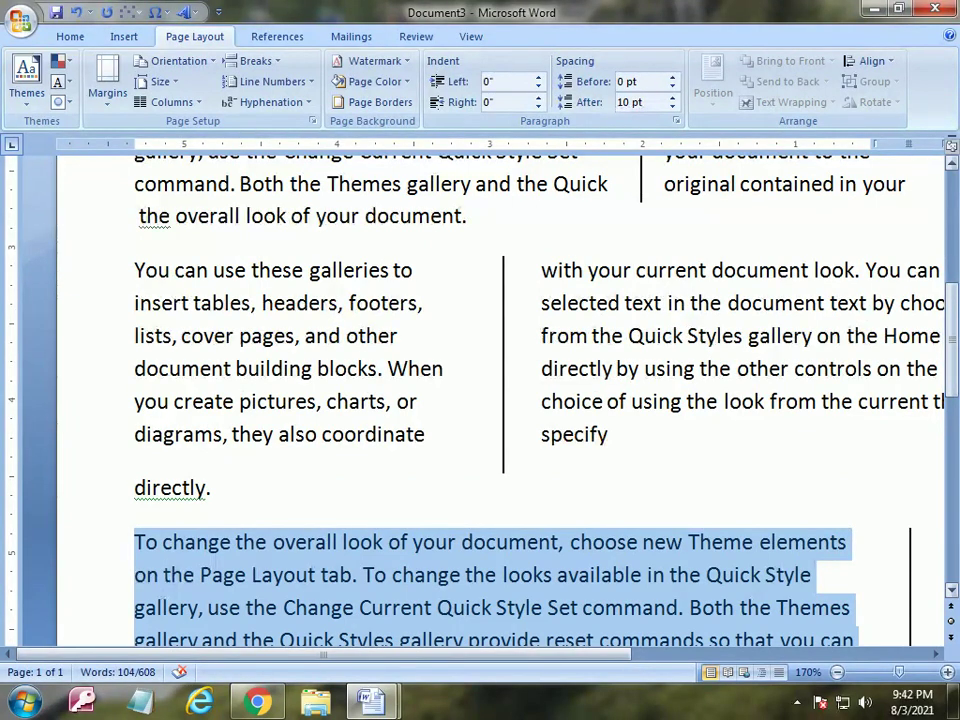
scroll(480, 400, down, 3)
scroll(480, 400, down, 4)
scroll(480, 400, down, 2)
scroll(480, 400, up, 4)
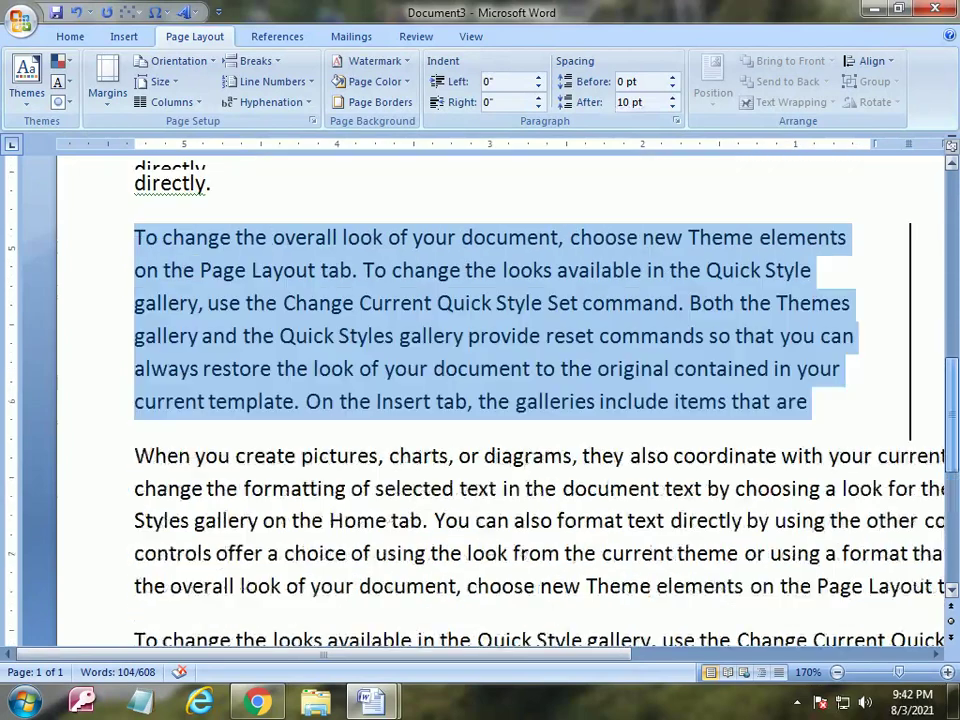
scroll(480, 400, up, 8)
scroll(480, 400, up, 1)
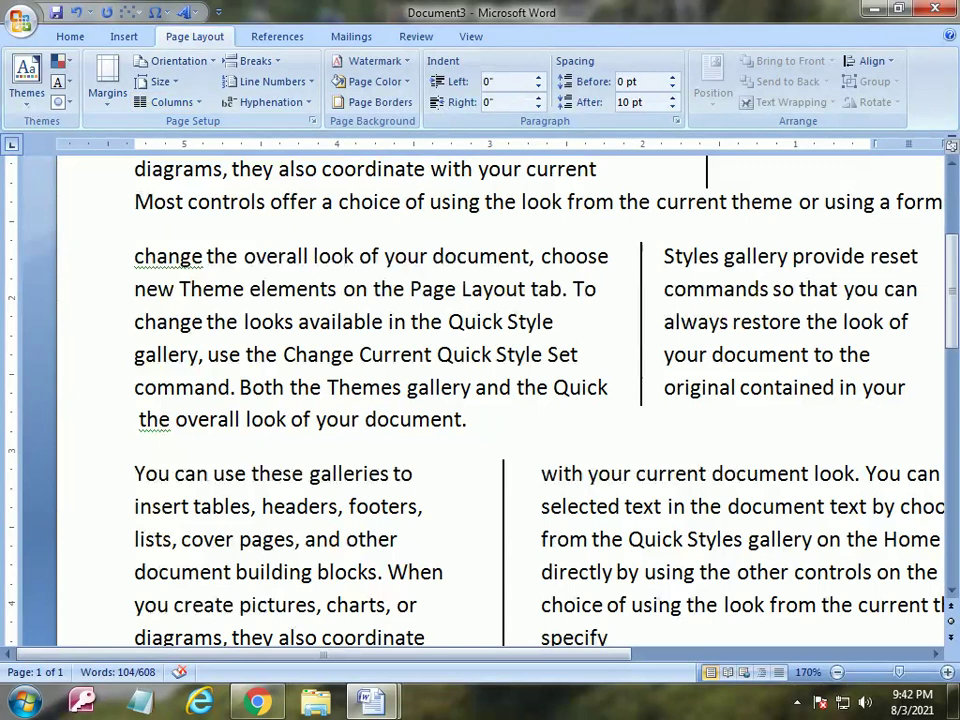
Apply two equal columns to the whole document in the Columns dialog.
click(172, 102)
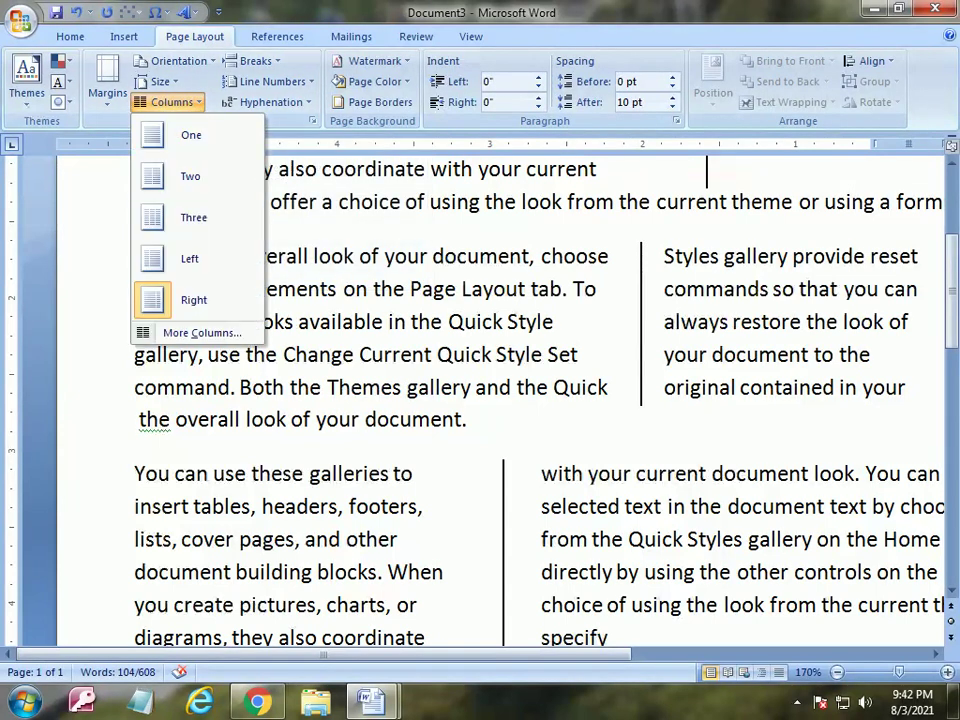
click(200, 333)
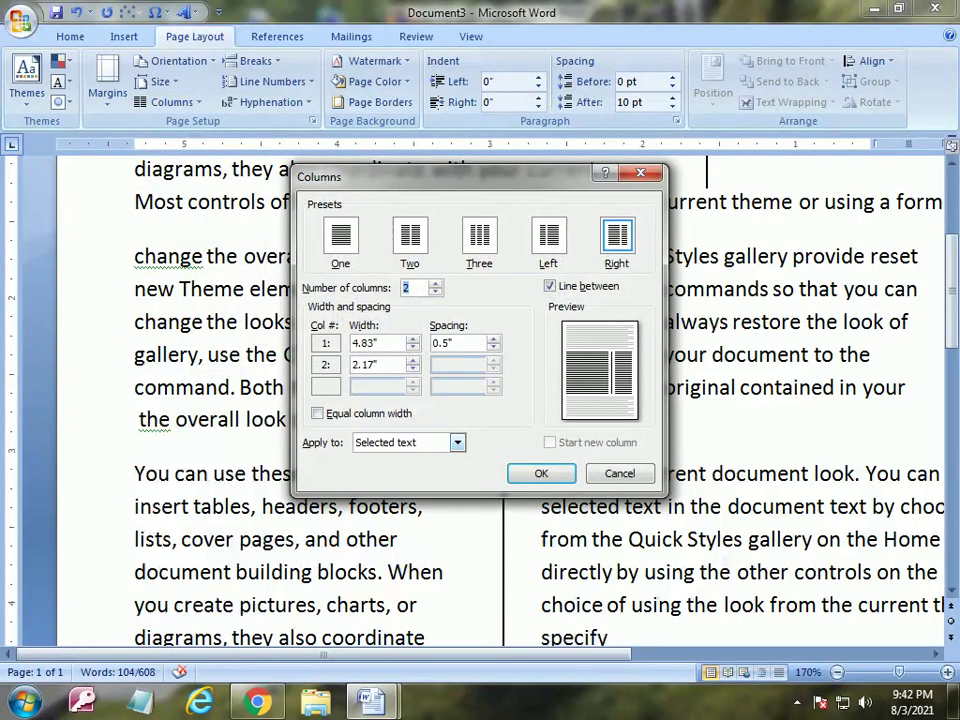
click(457, 442)
click(396, 482)
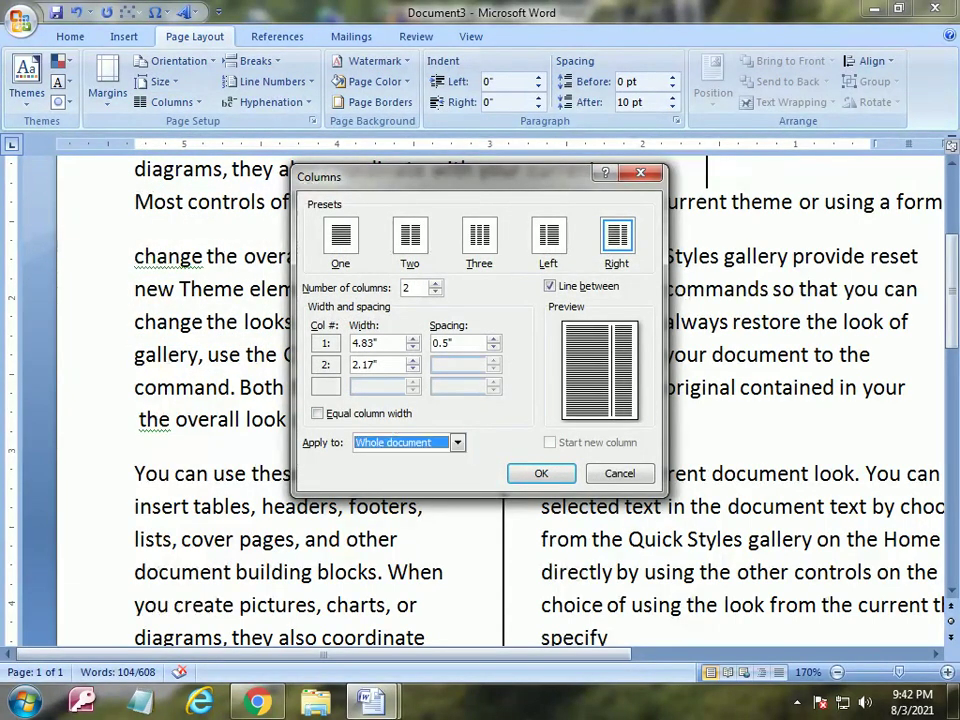
click(410, 236)
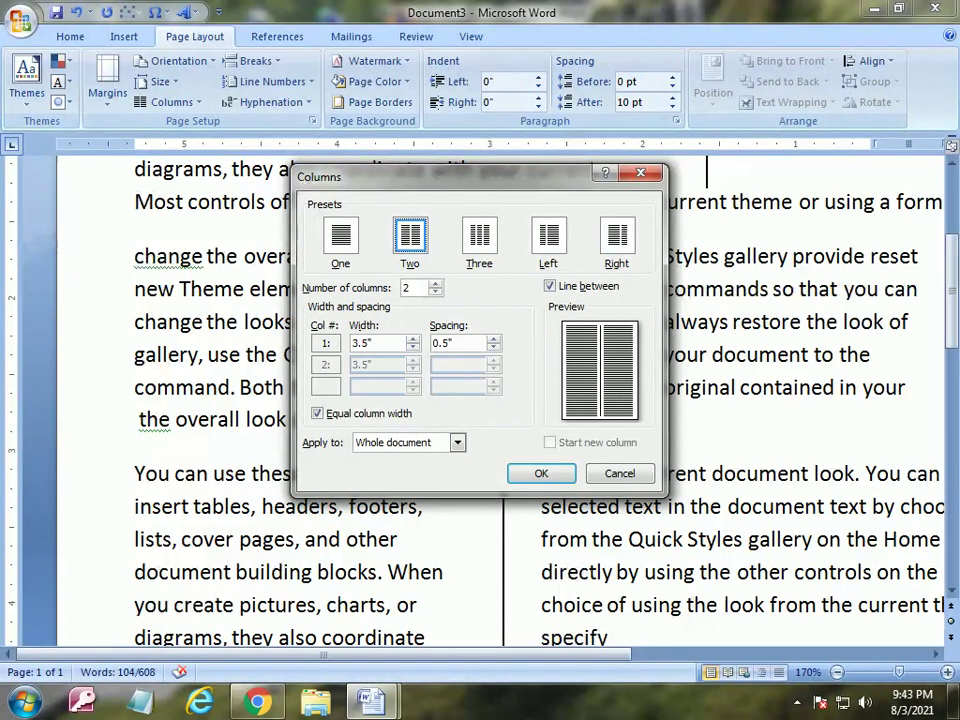
key(Return)
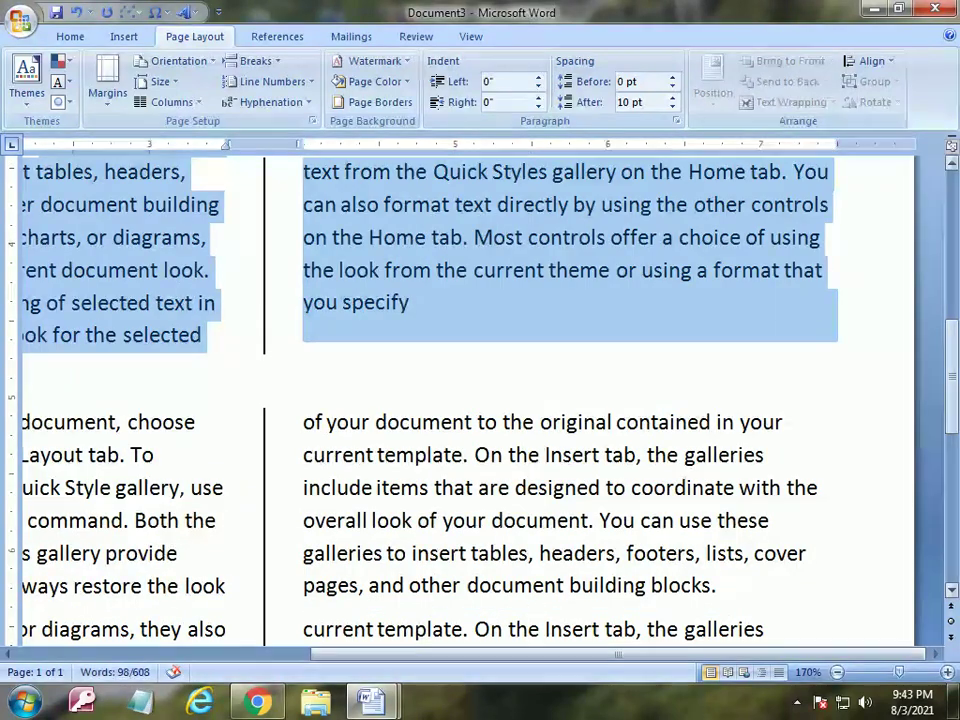
Review the reformatted document, then bring up the taskbar previews of the open Word documents.
scroll(470, 400, up, 3)
scroll(470, 400, down, 4)
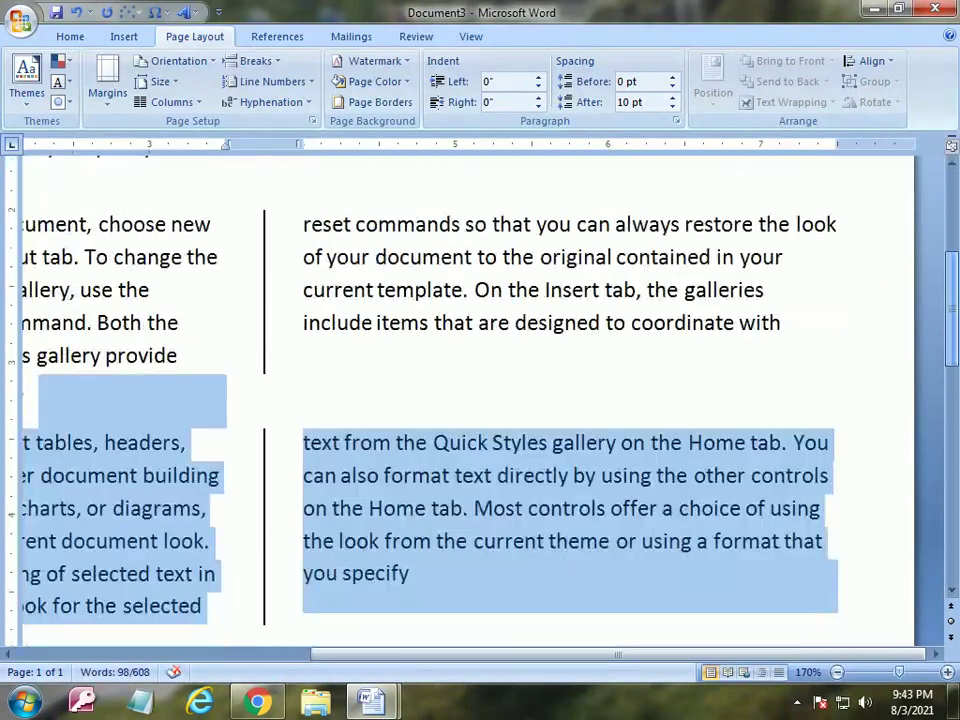
scroll(470, 400, down, 5)
scroll(470, 400, down, 5)
scroll(470, 400, up, 3)
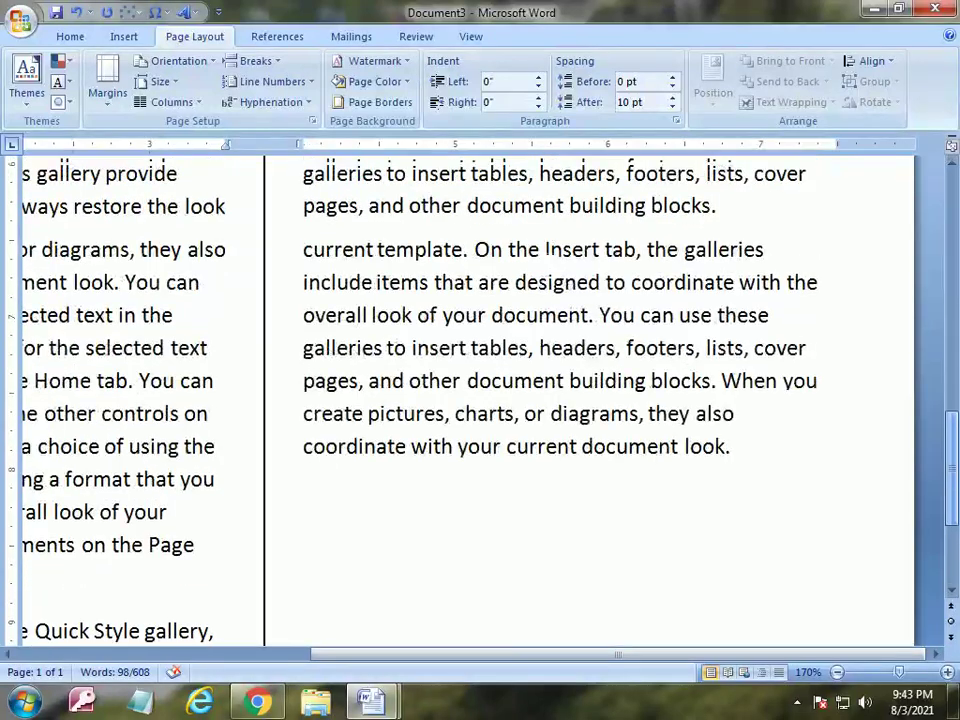
scroll(470, 400, up, 5)
scroll(470, 400, up, 5)
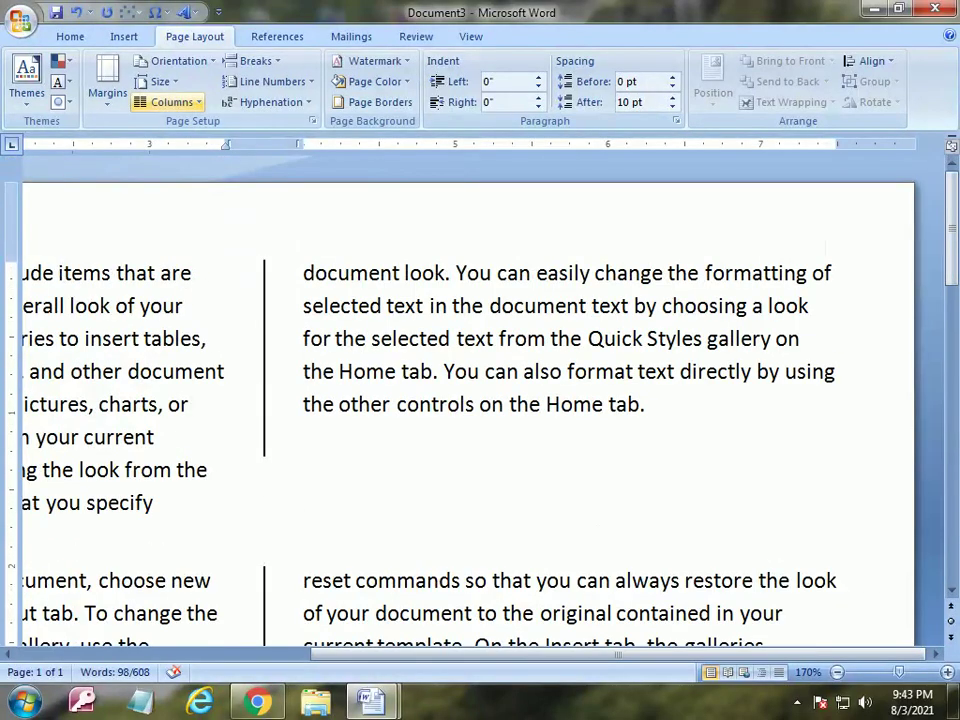
click(170, 102)
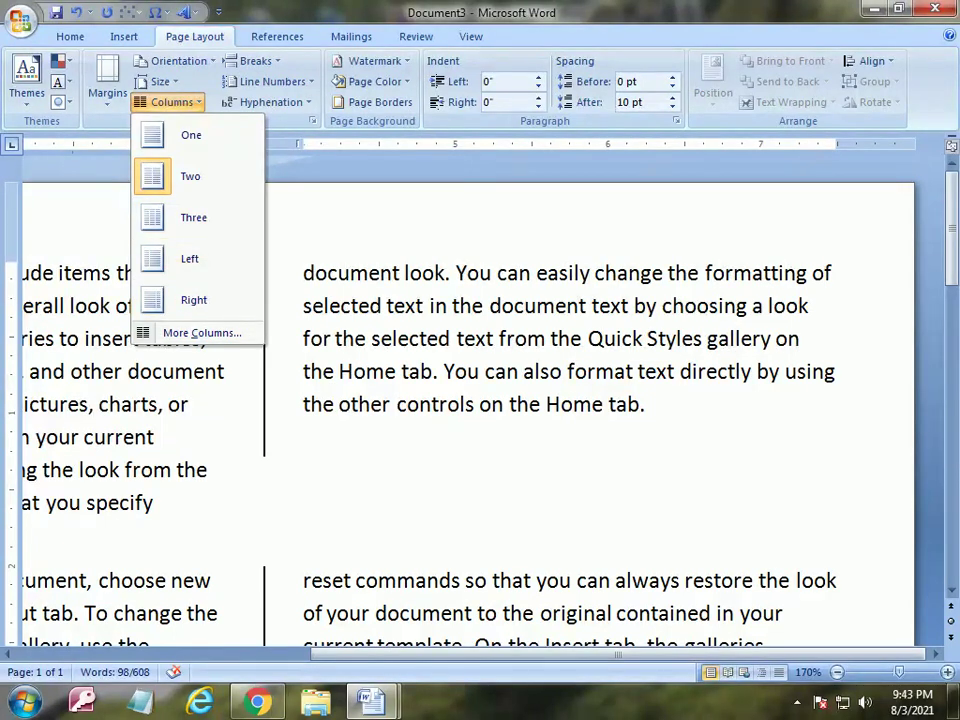
click(372, 703)
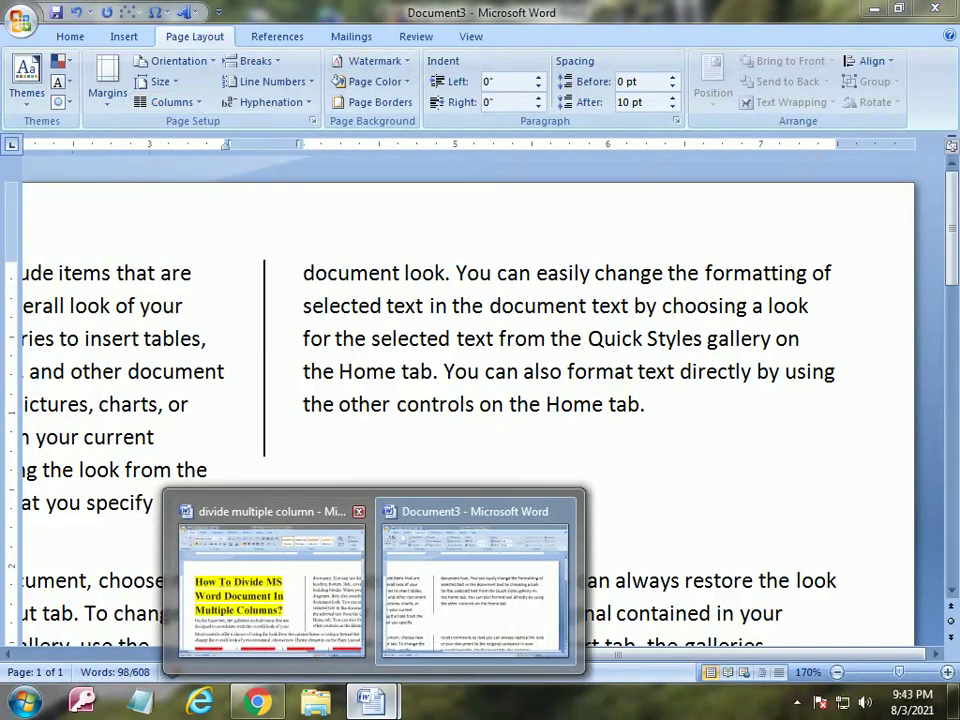
Switch to the 'divide multiple column' document and scroll down through it.
click(270, 592)
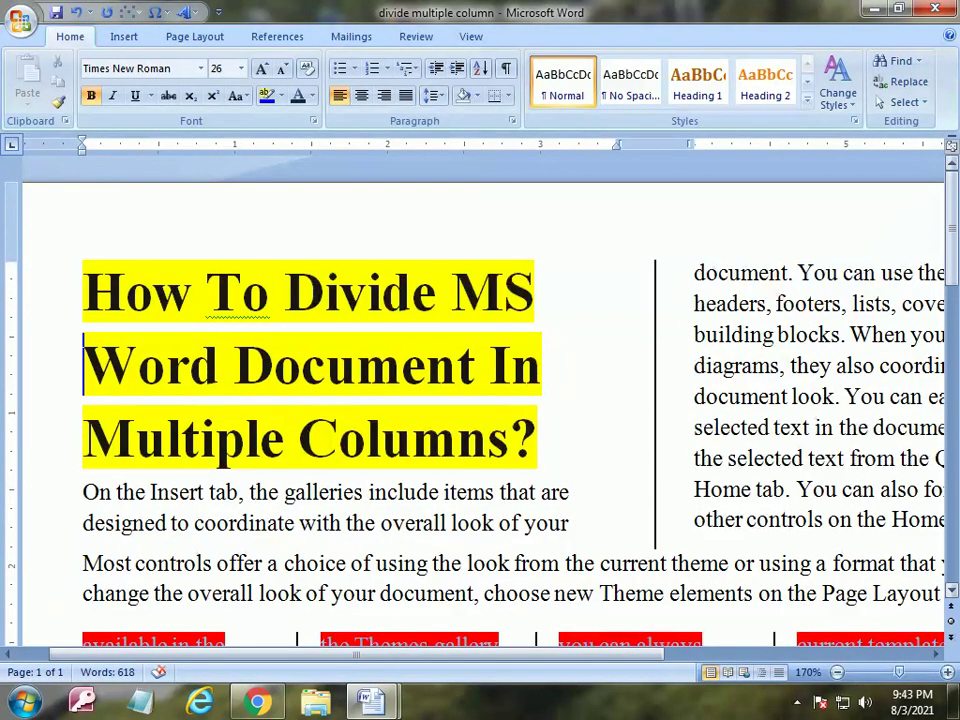
scroll(480, 400, down, 3)
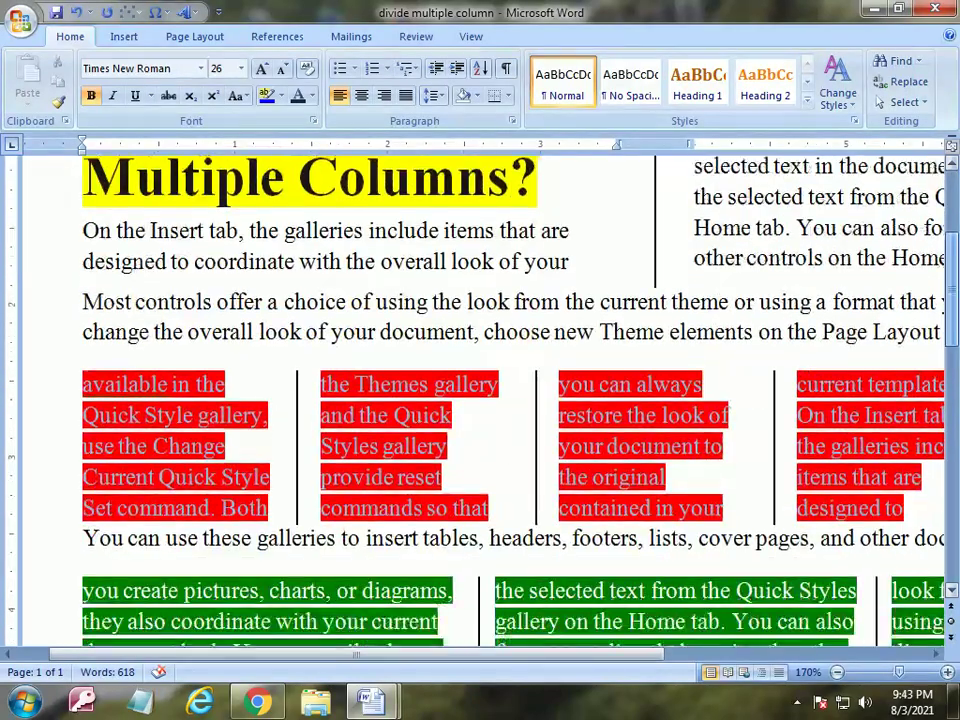
scroll(480, 400, down, 2)
scroll(480, 400, down, 2)
scroll(480, 400, down, 1)
scroll(480, 400, down, 2)
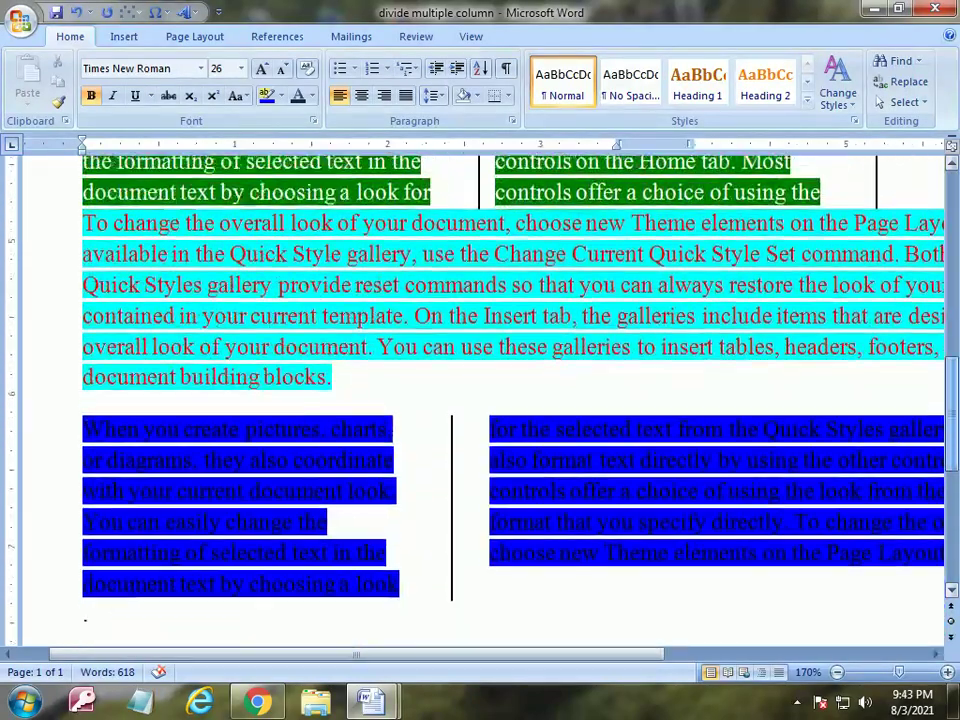
scroll(480, 400, down, 3)
scroll(480, 400, down, 1)
scroll(480, 400, down, 2)
Scroll back and forth to review its colour-highlighted multi-column sections and dividing lines.
scroll(480, 400, up, 2)
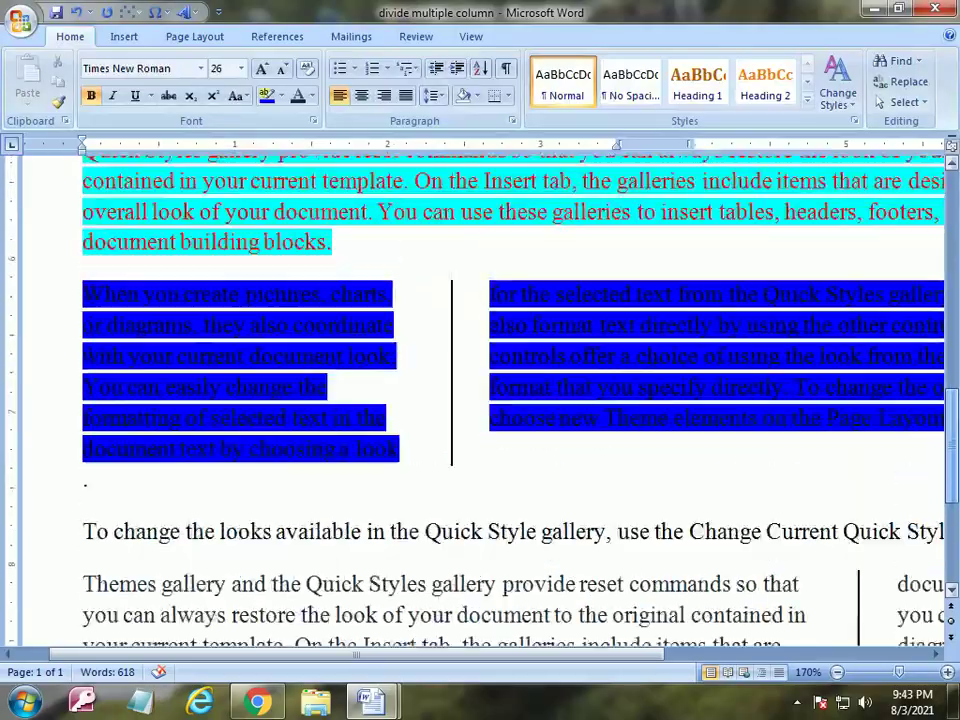
scroll(480, 400, up, 3)
scroll(480, 400, up, 3)
scroll(480, 400, up, 2)
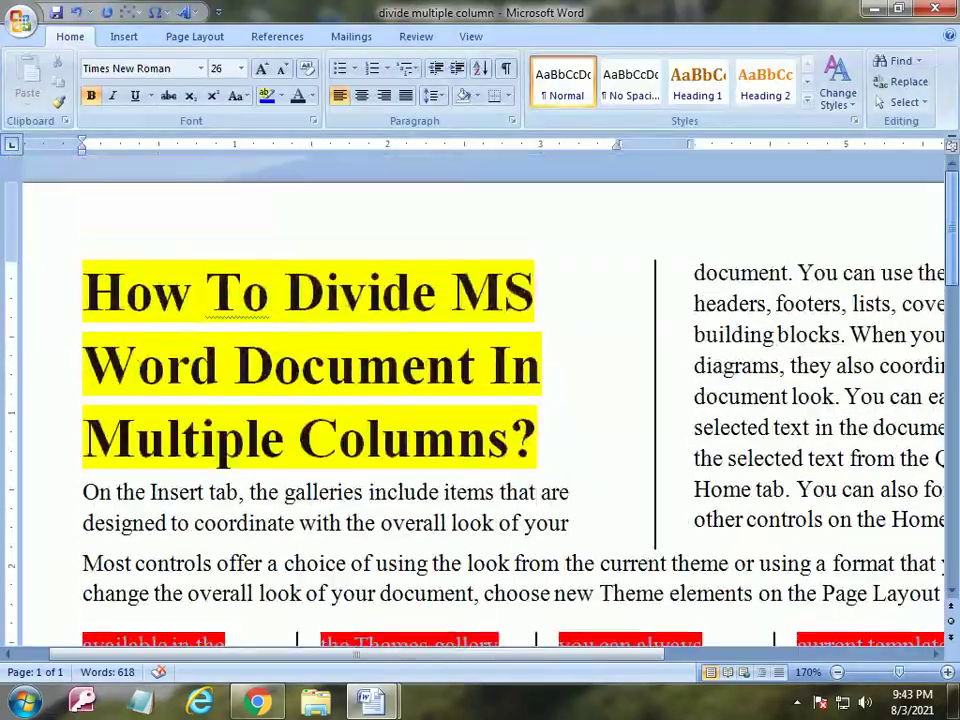
scroll(480, 400, down, 1)
scroll(480, 400, down, 2)
scroll(480, 400, down, 3)
scroll(480, 400, down, 3)
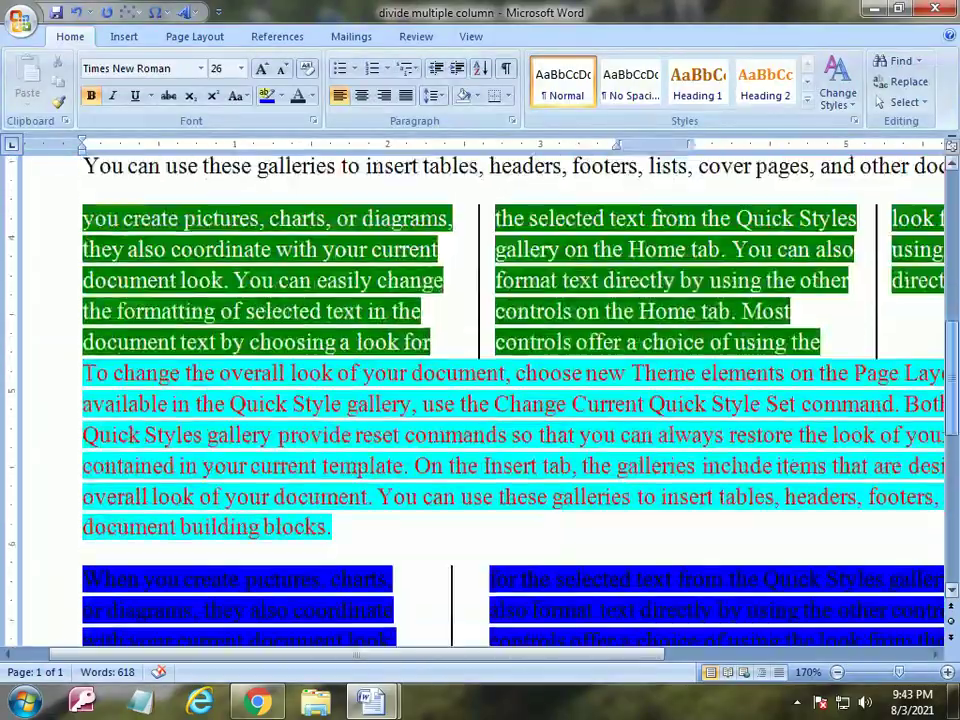
scroll(480, 400, down, 1)
scroll(480, 400, down, 2)
scroll(480, 400, down, 1)
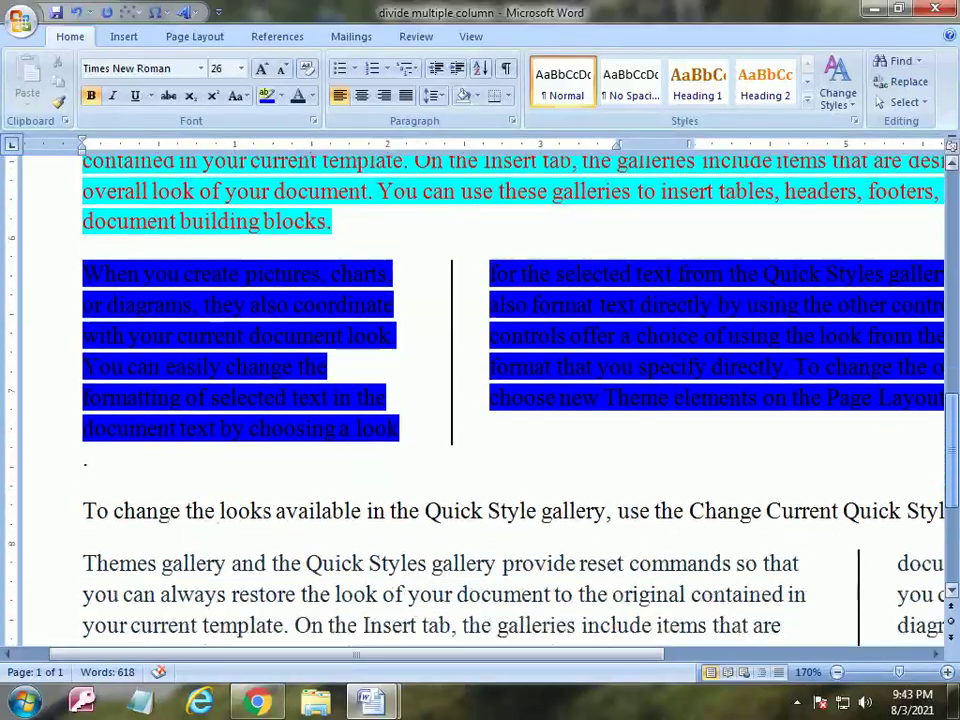
scroll(480, 400, down, 1)
scroll(480, 400, up, 4)
scroll(480, 400, up, 5)
scroll(480, 400, up, 5)
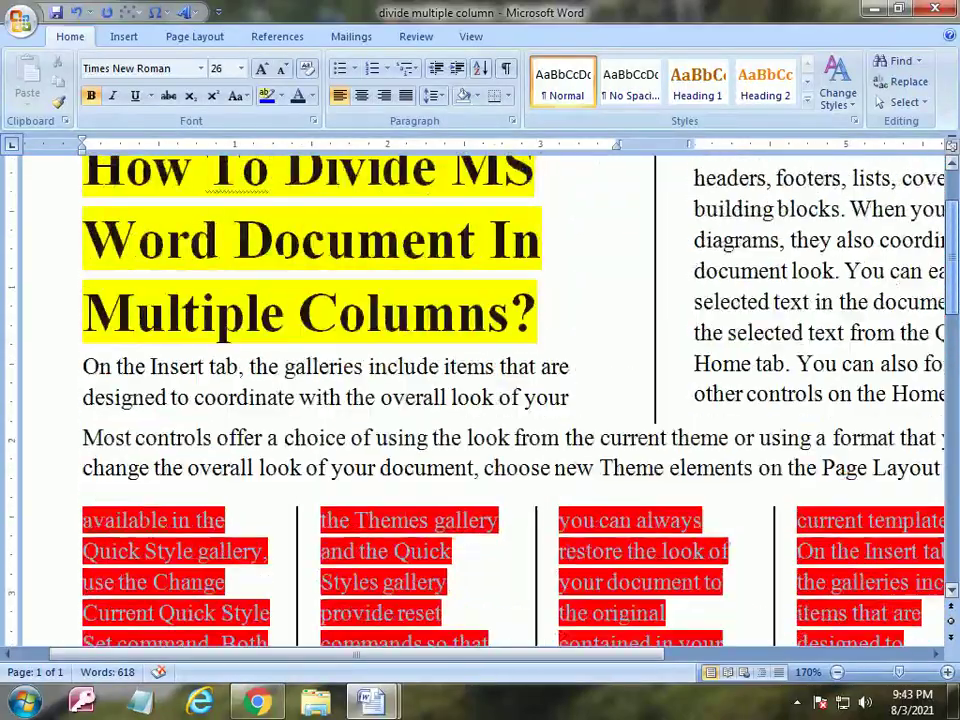
scroll(480, 400, up, 1)
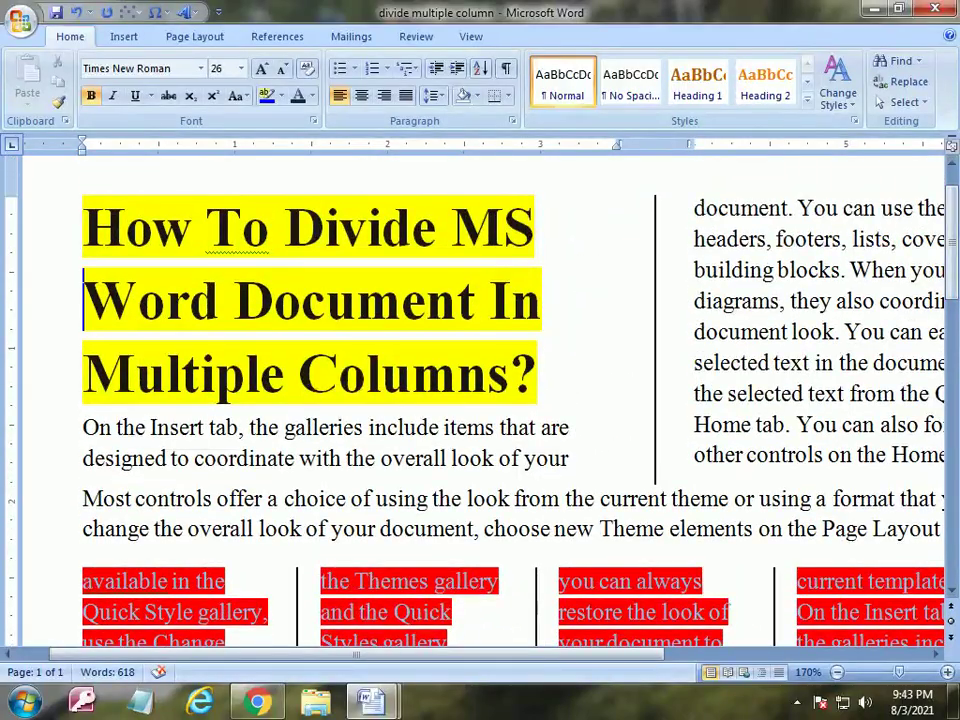
scroll(480, 400, right, 5)
scroll(480, 400, right, 3)
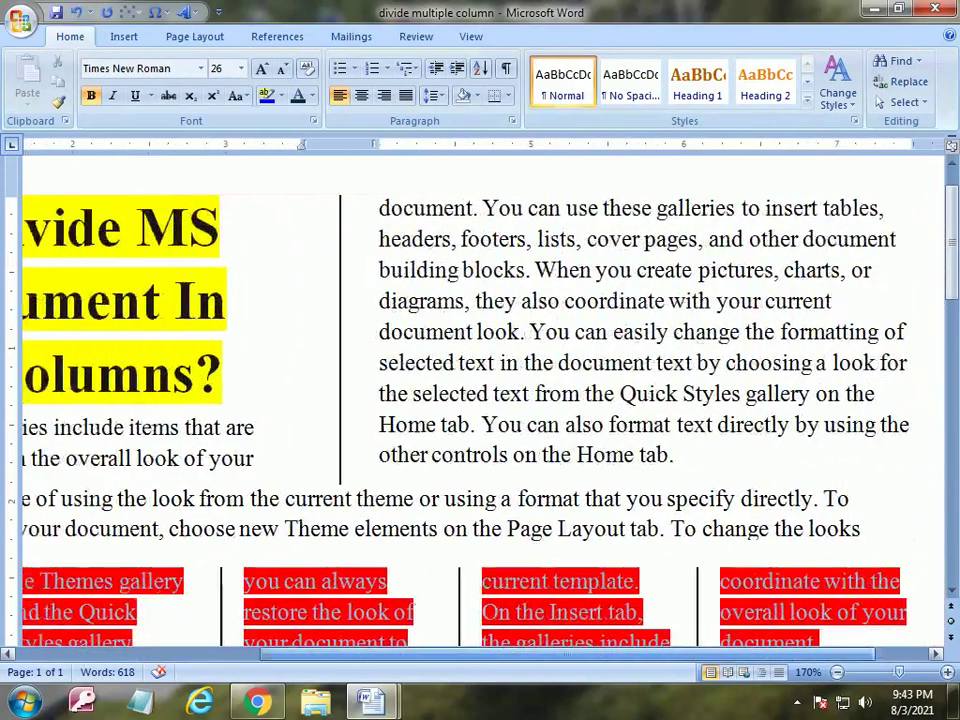